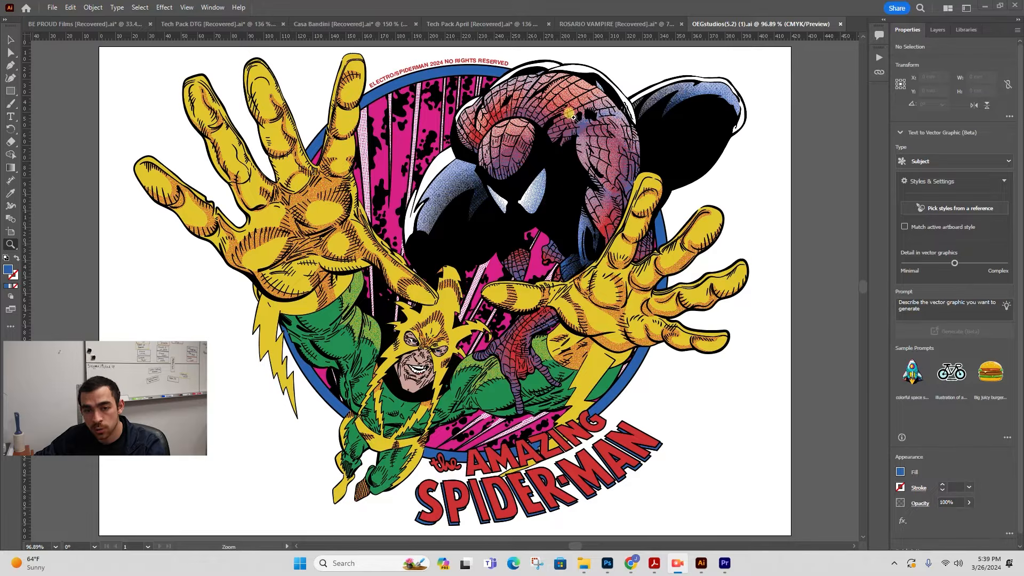
- Examine the halftone dots and black web lines on Spider-Man's red and blue suit at close range
left_click_drag(548, 101, 858, 56)
key("space")
left_click_drag(692, 195, 397, 338)
key("z")
left_click_drag(464, 171, 625, 134)
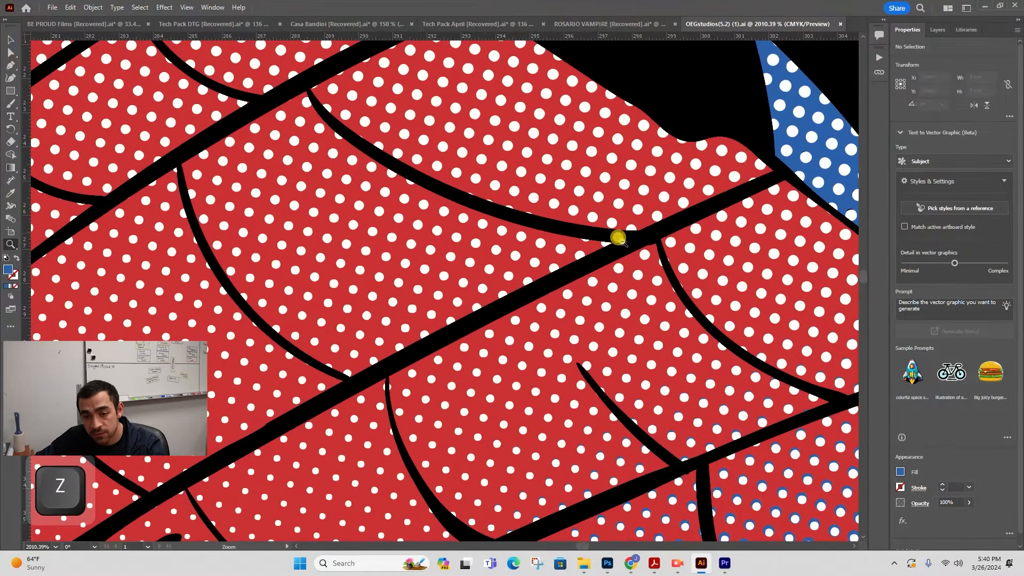
left_click_drag(640, 228, 587, 246)
key("v")
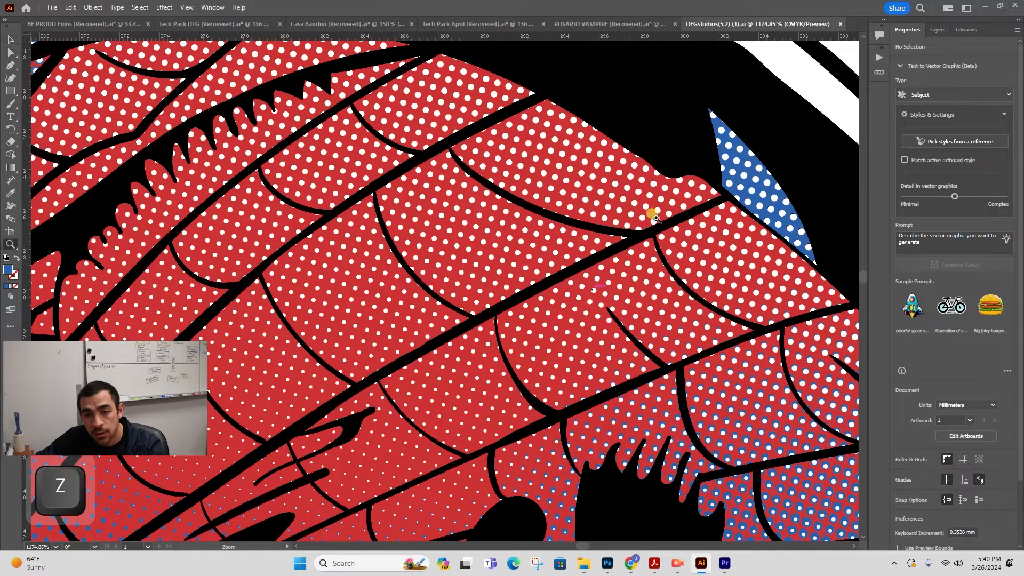
key("ctrl+space")
left_click_drag(644, 219, 560, 160)
left_click_drag(216, 147, 305, 266)
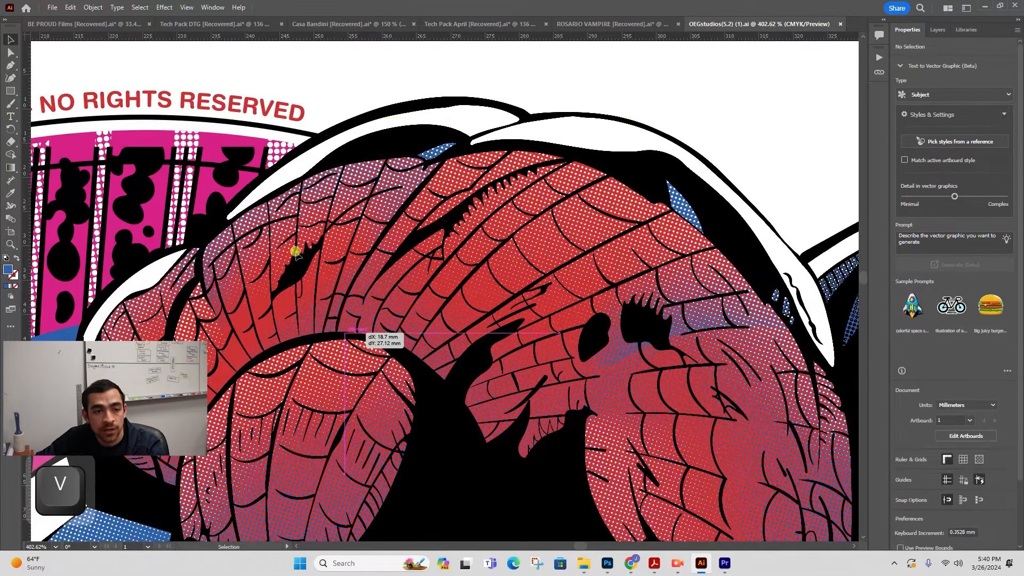
key("ctrl+z")
- Examine the artwork around Spider-Man's back and the circular background up close, as well as the whole artboard
key("z")
left_click_drag(438, 180, 349, 240)
left_click(349, 240, "ctrl")
key("space")
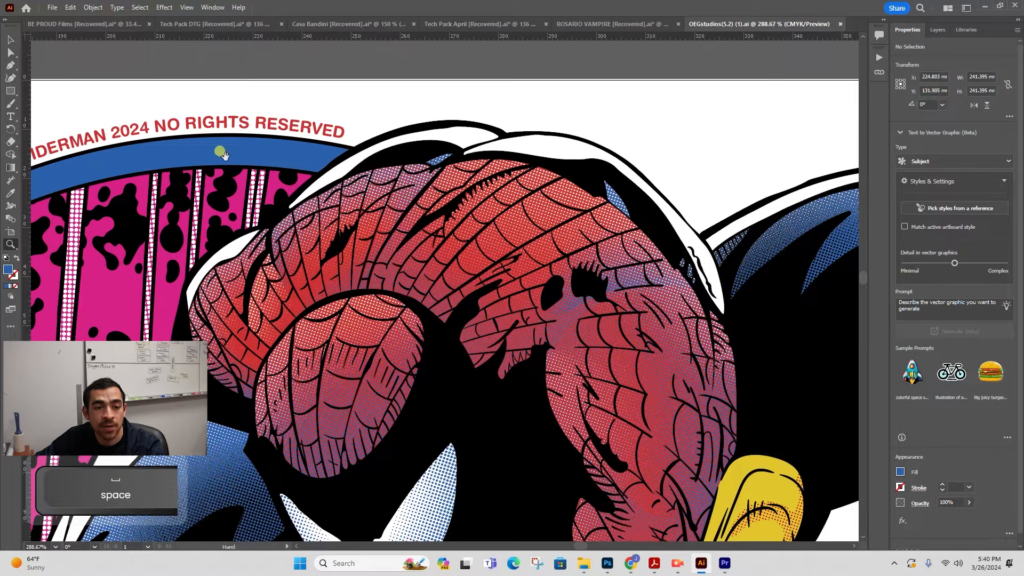
left_click_drag(230, 174, 457, 230)
key("z")
left_click_drag(354, 182, 661, 123)
key("v")
key("z")
key("v")
key("z")
left_click_drag(527, 170, 345, 256)
key("space")
key("z")
key("space")
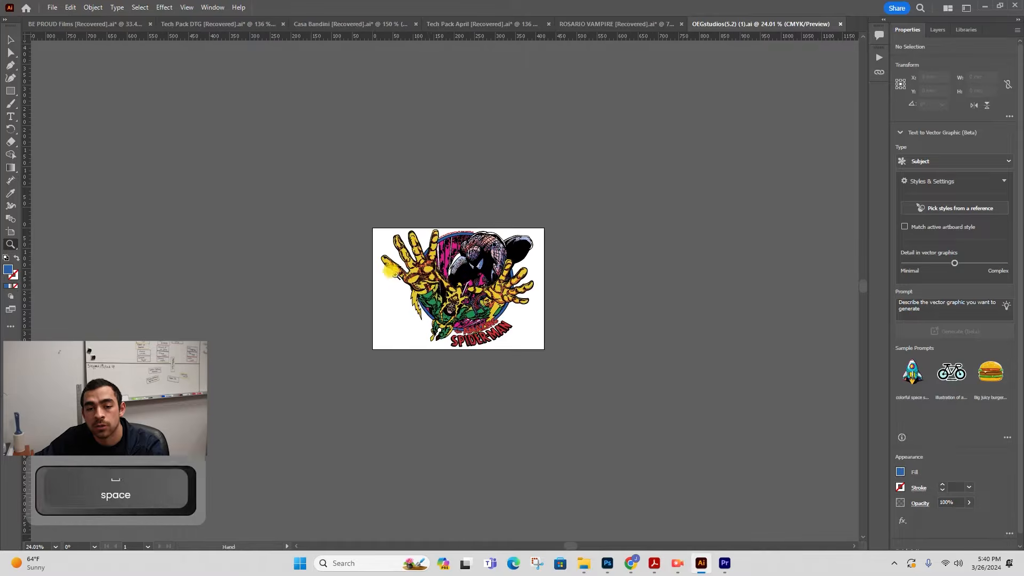
key("z")
left_click_drag(442, 282, 451, 283)
key("v")
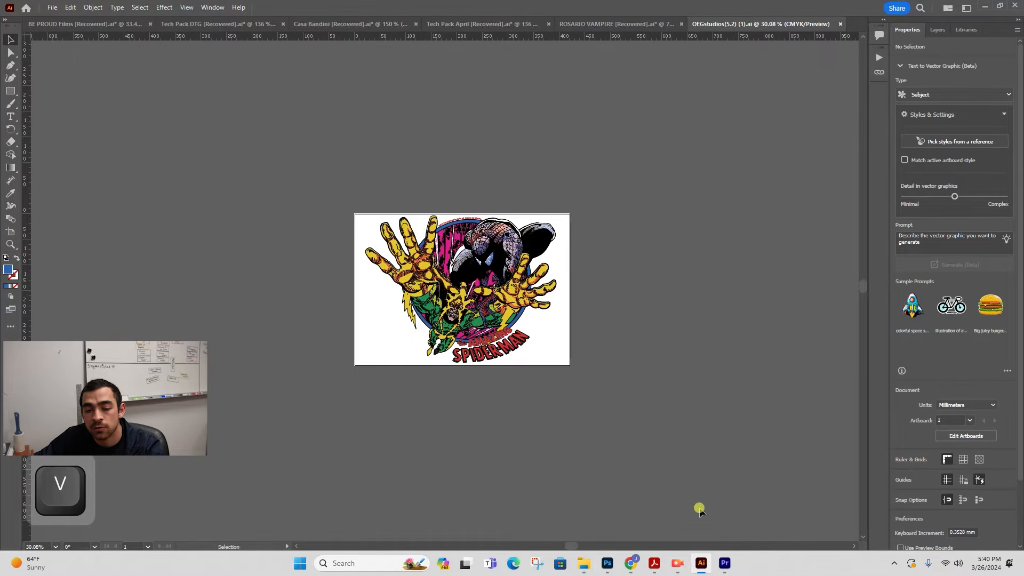
- Switch to Photoshop and close the open copy of OEGstudios(5.2) (1).ai without saving it
left_click(607, 564)
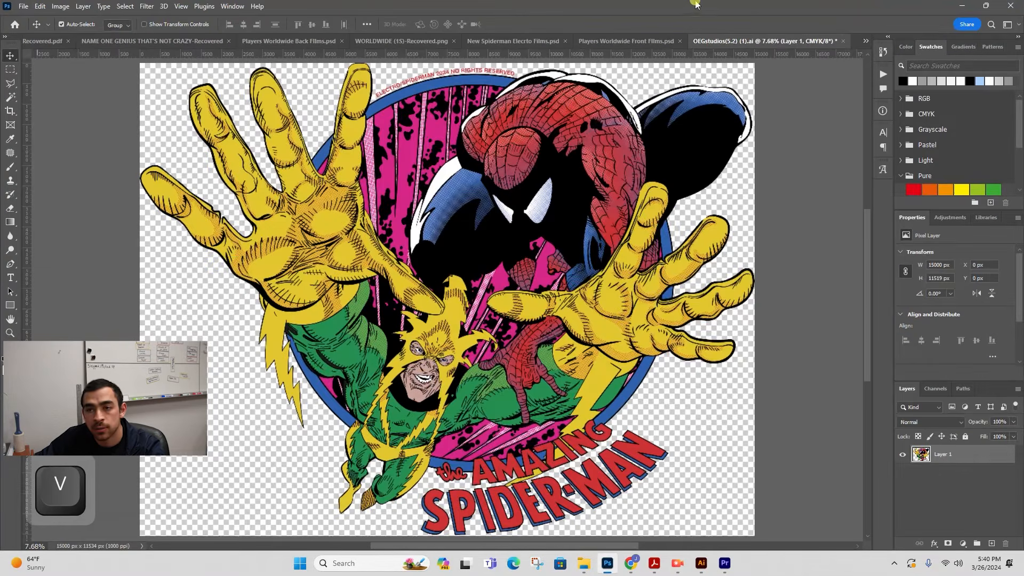
left_click(843, 40)
left_click(510, 209)
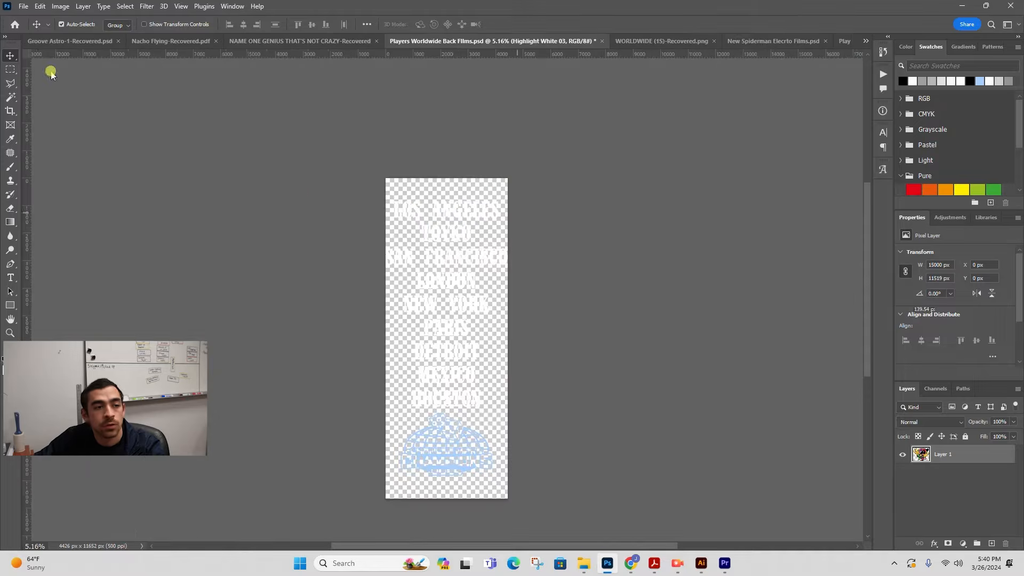
- Open the Illustrator file OEGstudios(5.2) (1) from the Downloads folder for import
left_click(17, 7)
left_click(34, 31)
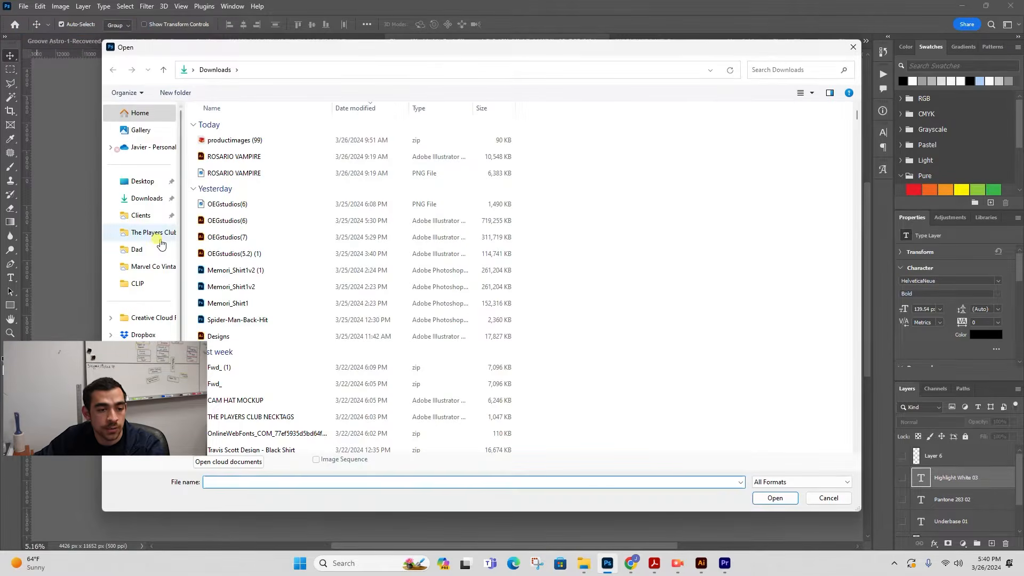
left_click(146, 198)
double_click(246, 254)
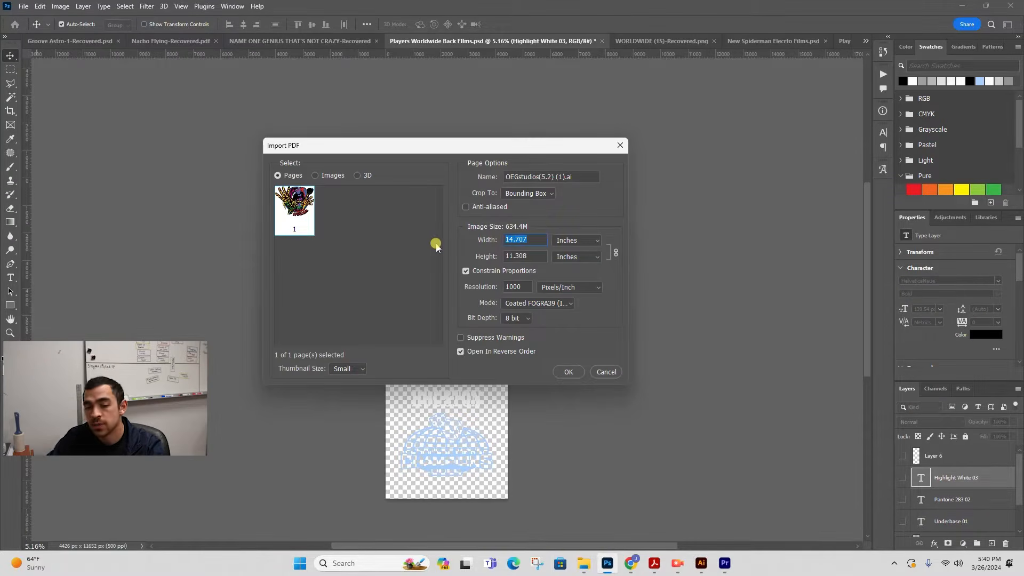
- Import the artwork page at a width of 15 inches, keeping the resolution of 1000 pixels/inch
type("15")
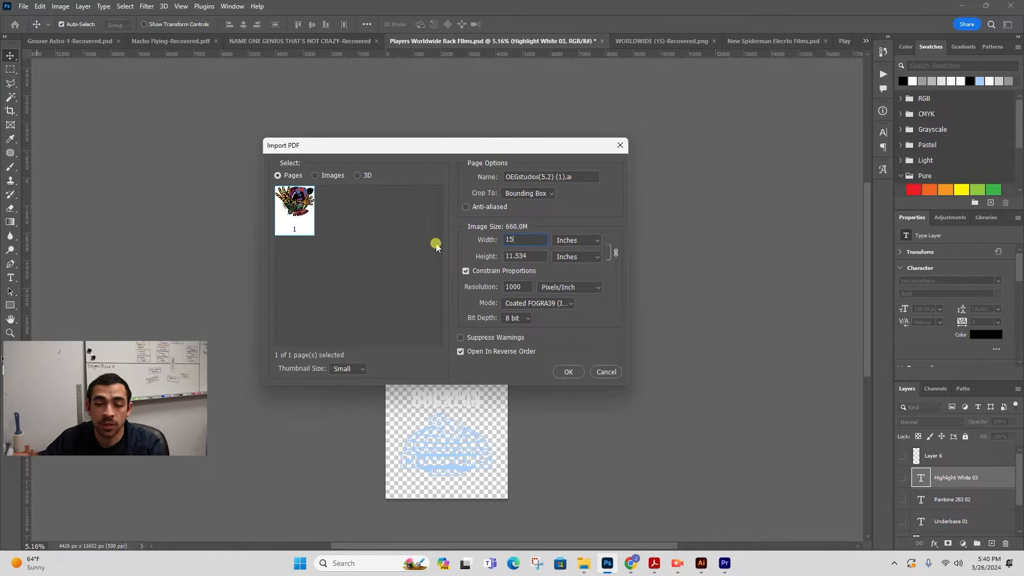
key("Tab")
key("Tab")
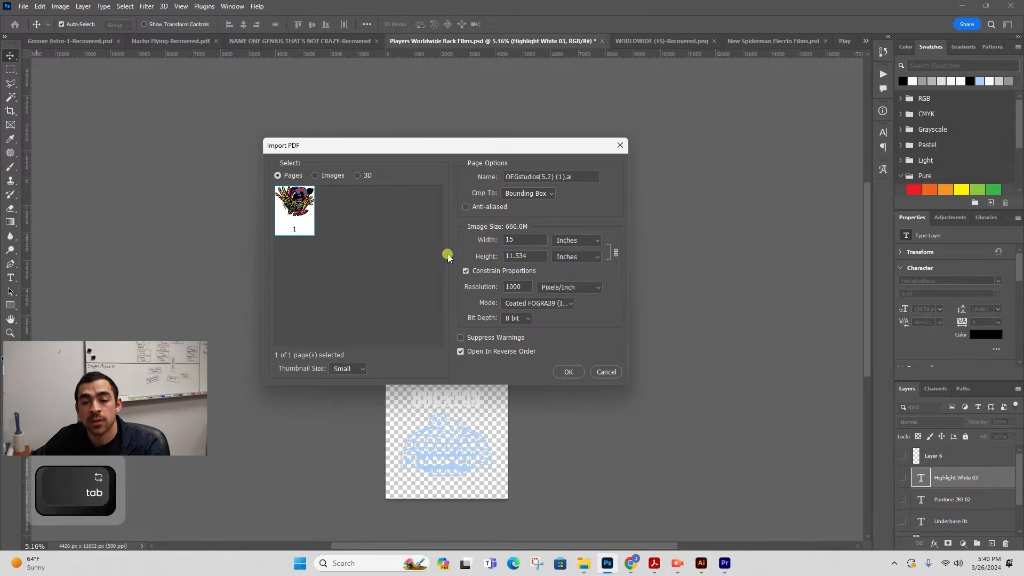
key("Tab")
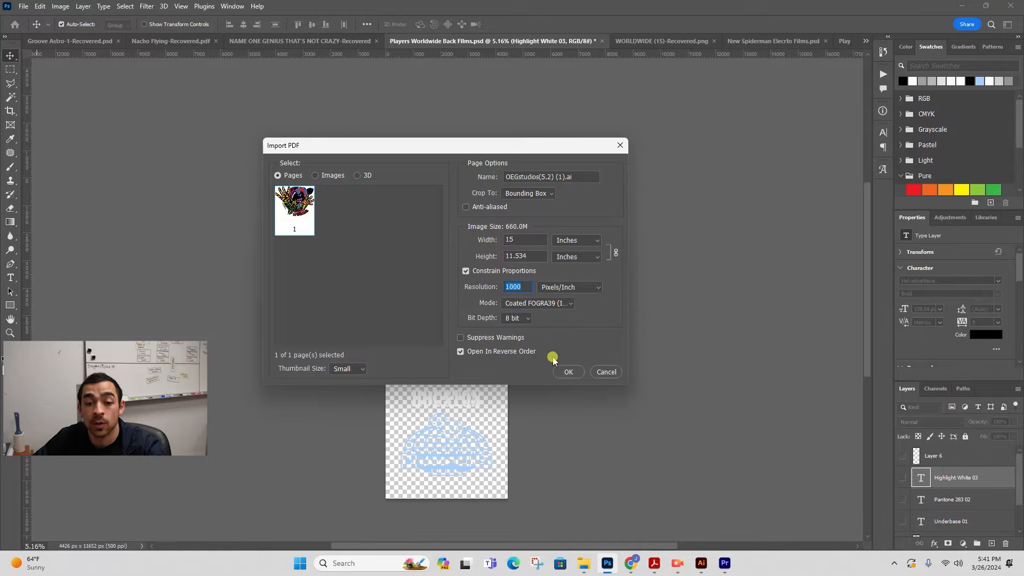
left_click(568, 373)
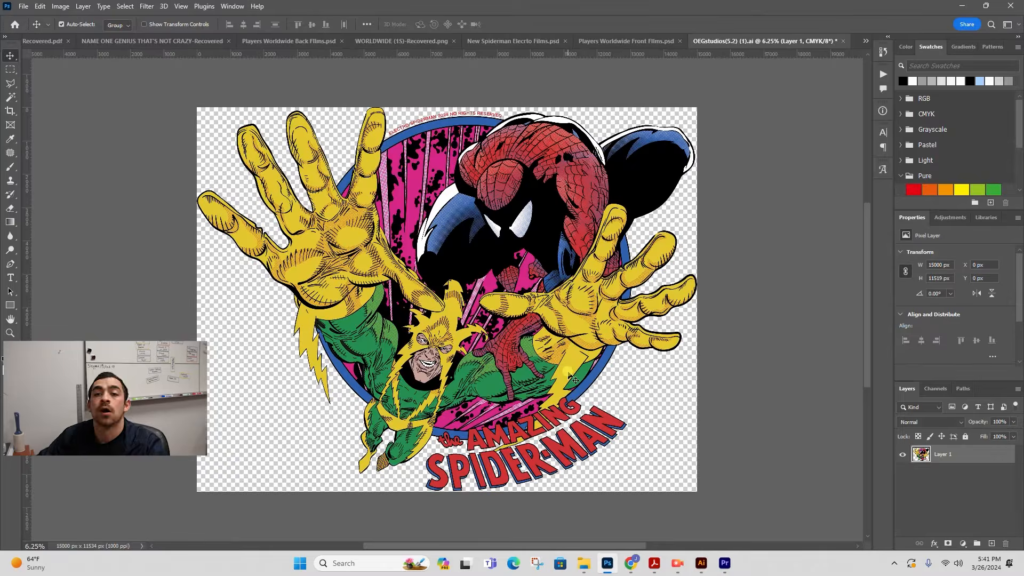
- Examine the pixel edges of the halftone dots and black lines on the yellow hands of the imported artwork
key("ctrl+0")
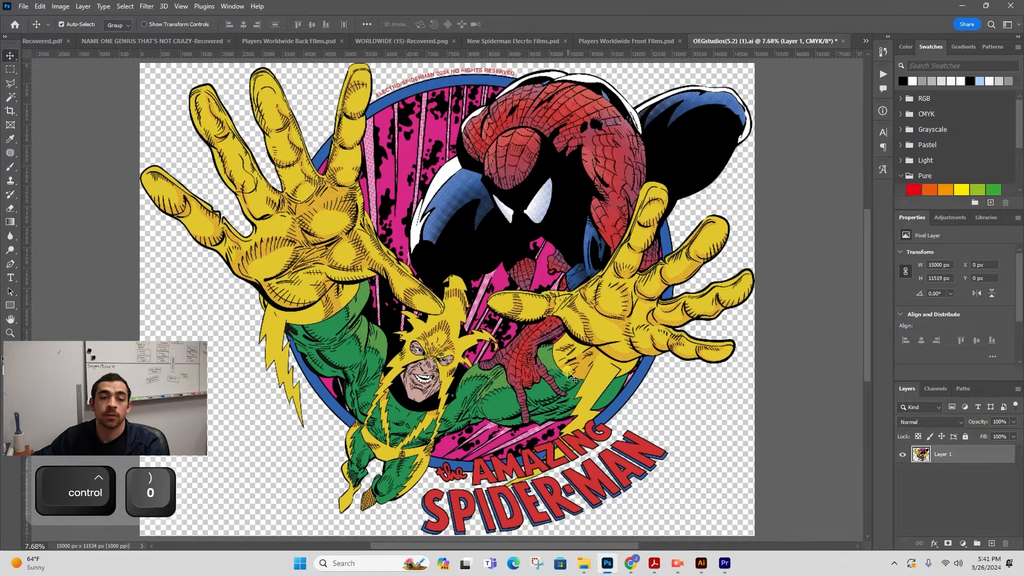
key("z")
left_click_drag(334, 160, 452, 162)
left_click_drag(329, 171, 352, 172)
key("v")
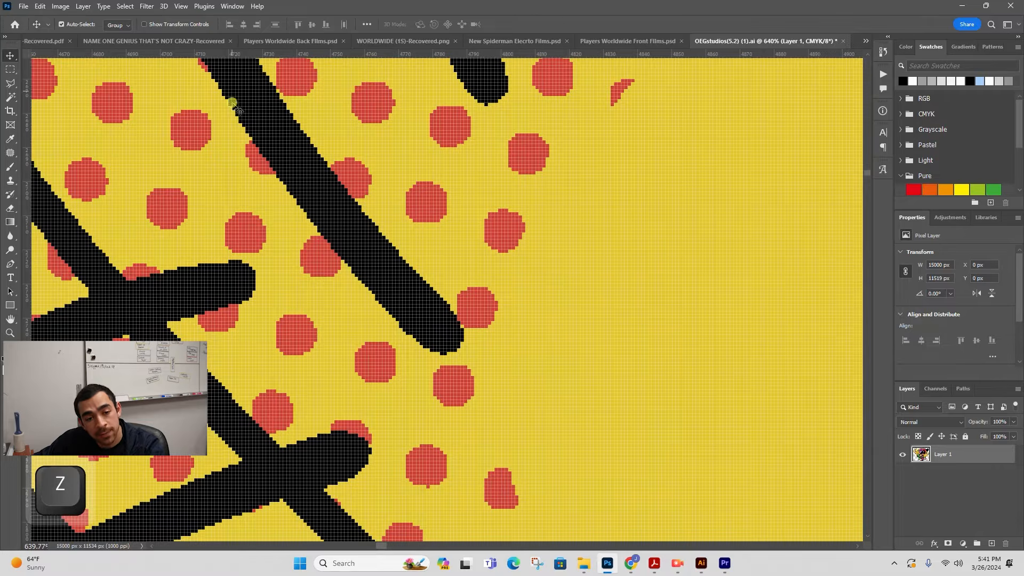
key("z")
left_click_drag(384, 261, 288, 261)
left_click_drag(320, 261, 280, 246)
key("z")
left_click_drag(387, 231, 343, 231)
key("ctrl+0")
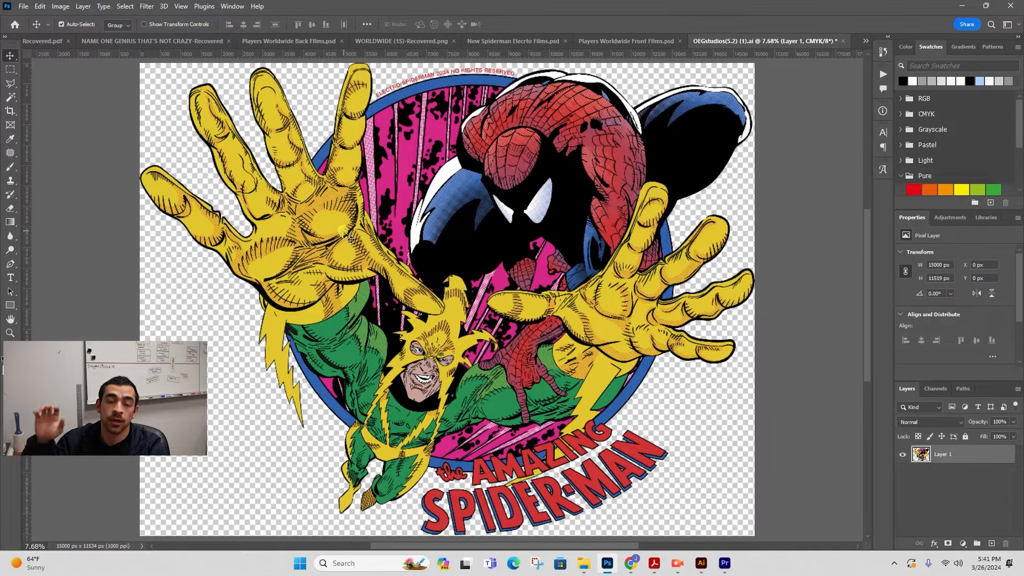
key("z")
left_click_drag(572, 92, 754, 212)
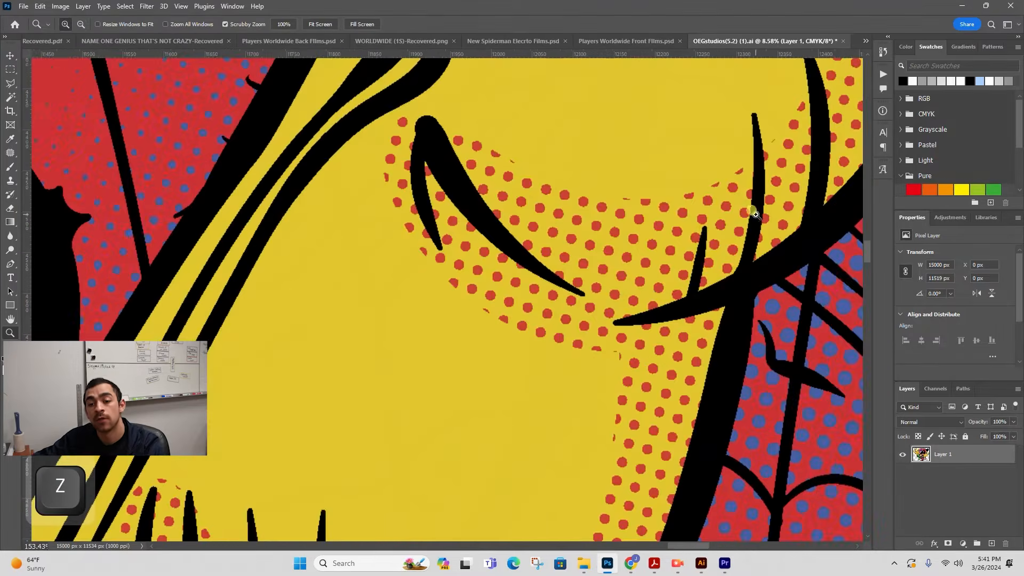
left_click_drag(606, 227, 526, 246)
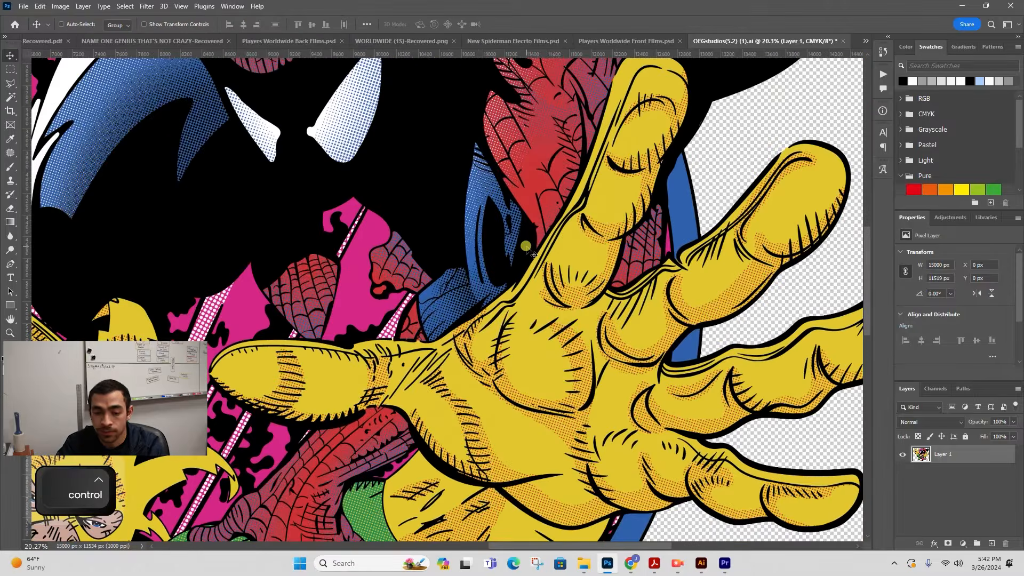
key("ctrl+0")
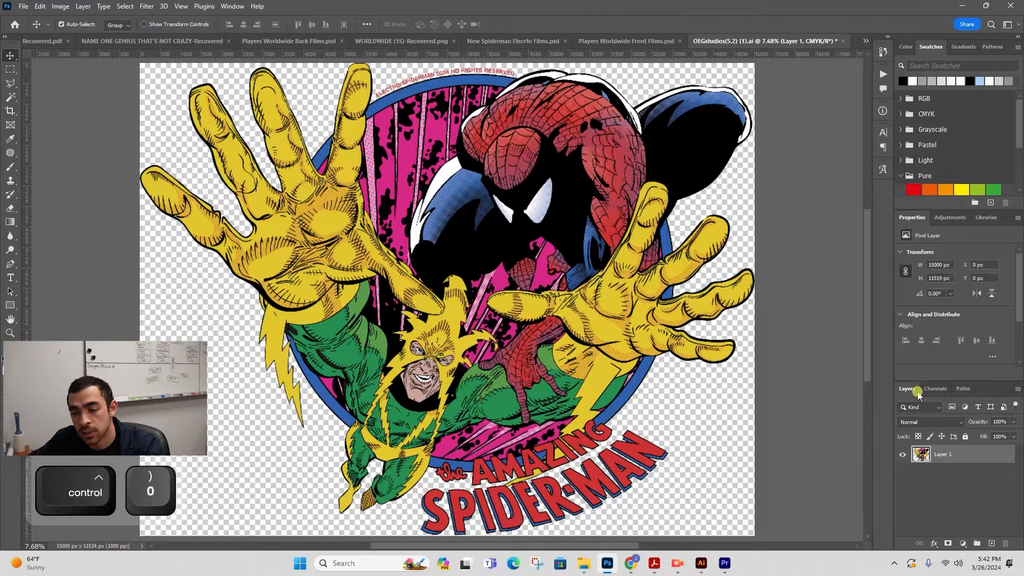
- Convert the document's colour mode to RGB Color, checking the colour channels
left_click(936, 388)
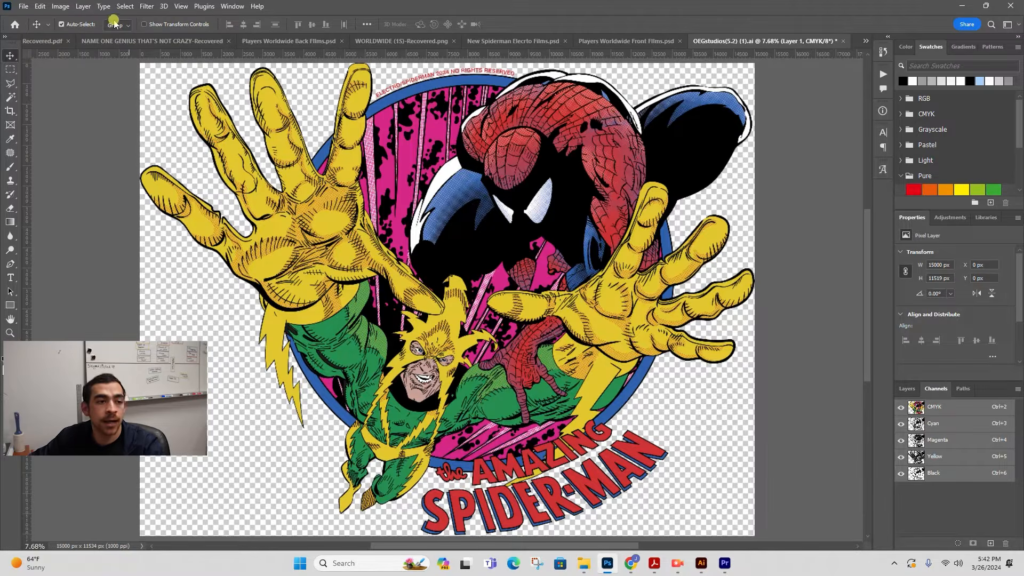
left_click(61, 5)
mouse_move(107, 19)
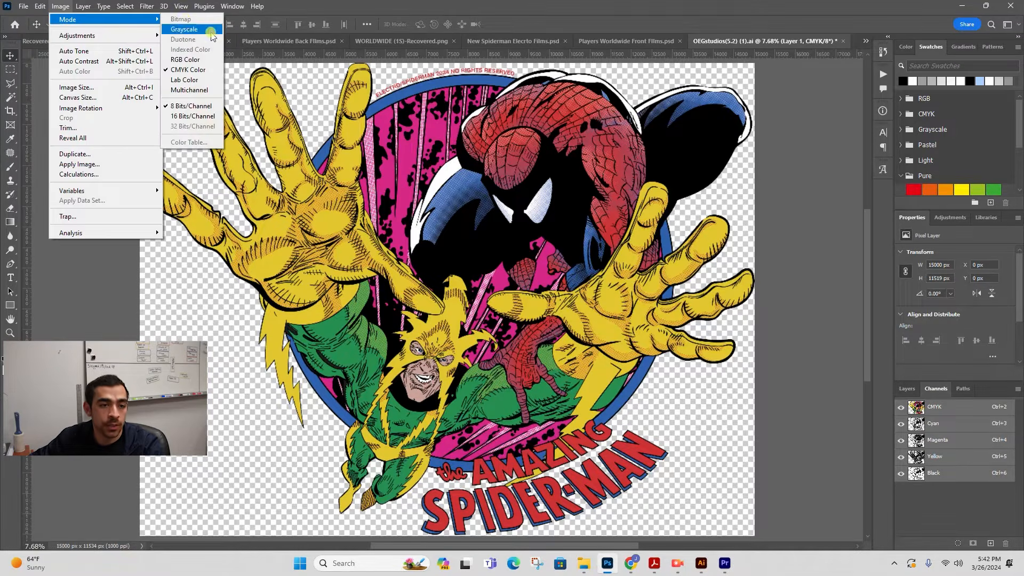
left_click(191, 61)
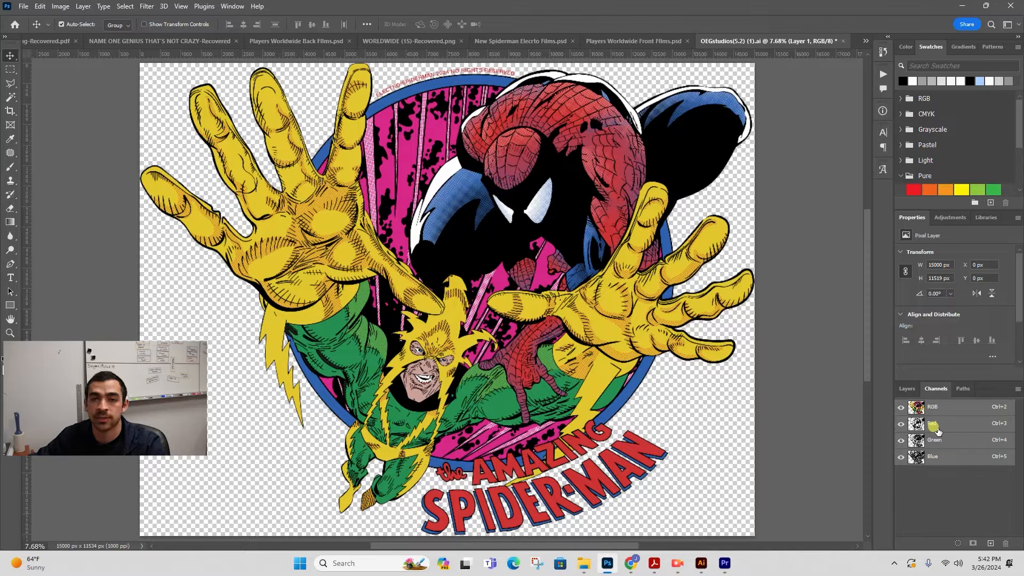
left_click(907, 388)
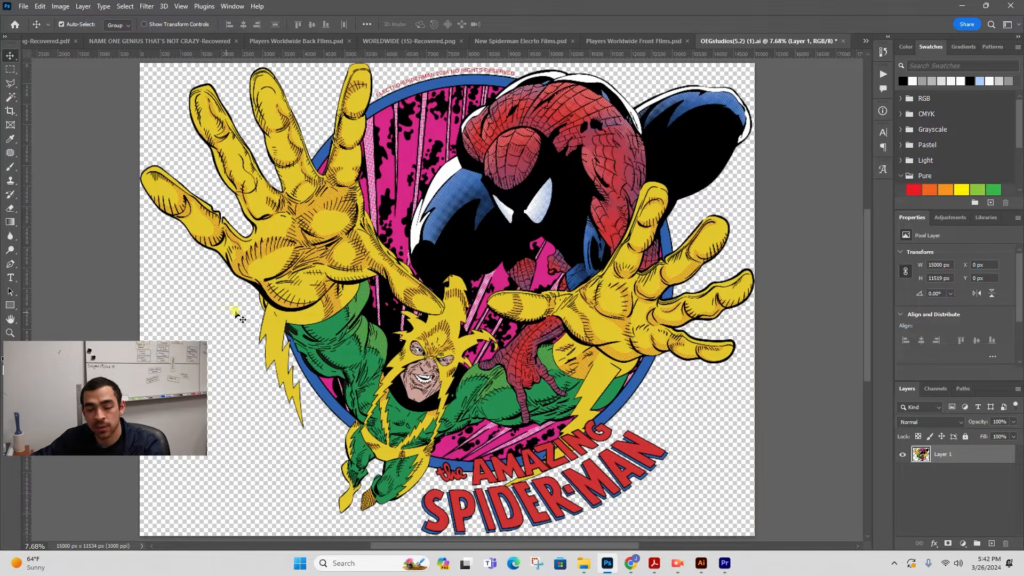
left_click(11, 98)
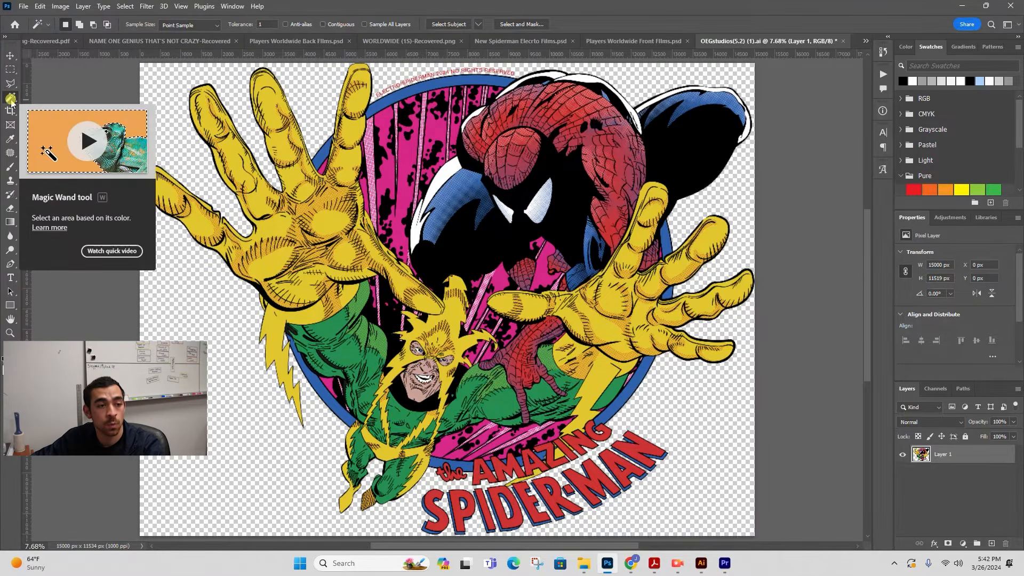
left_click(10, 139)
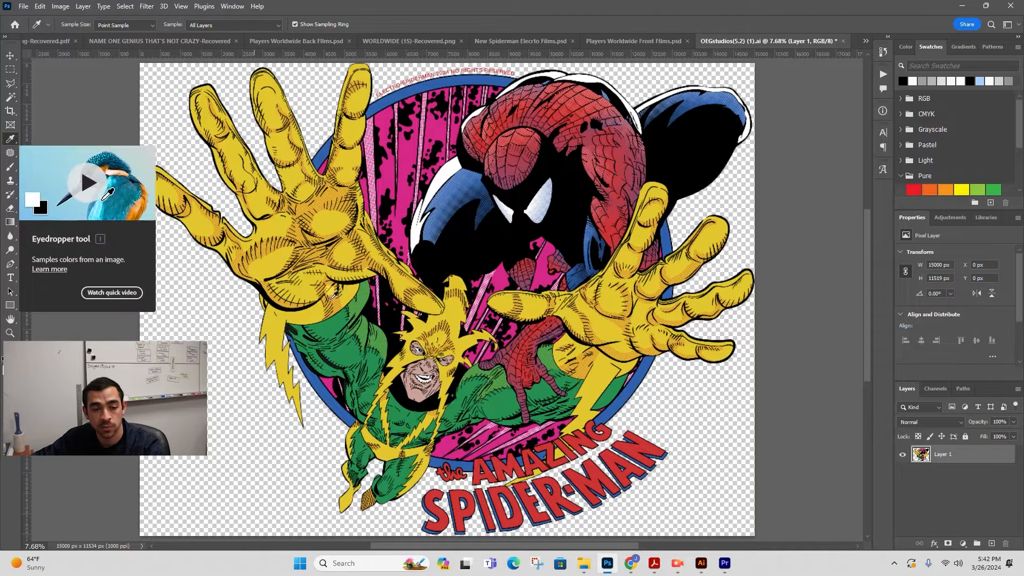
key("w")
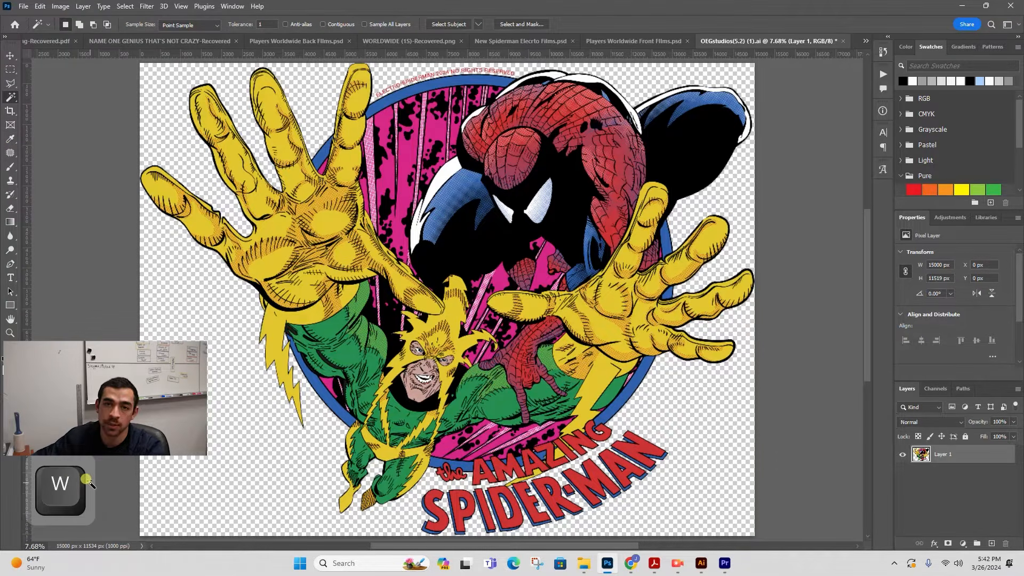
key("i")
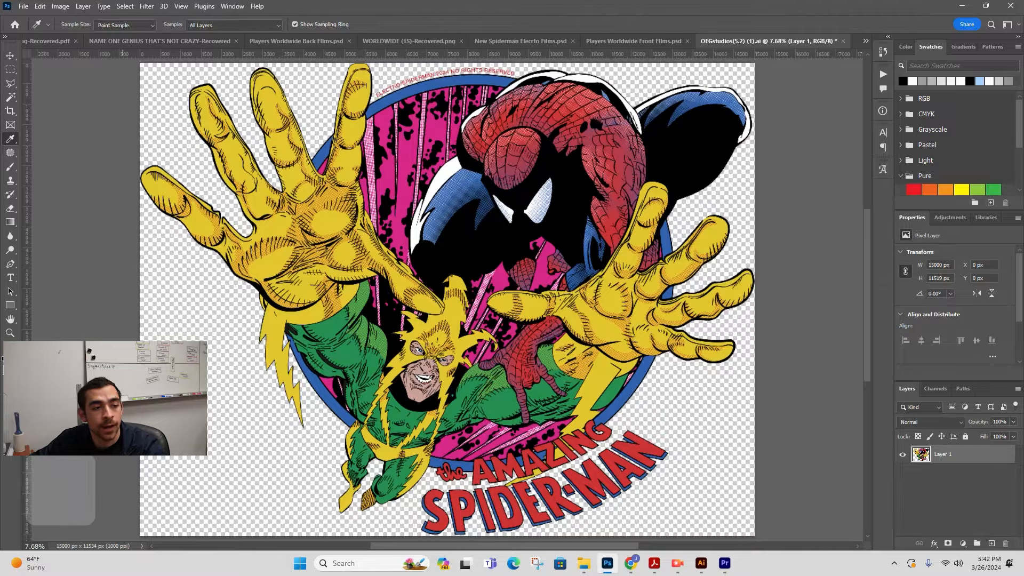
key("i")
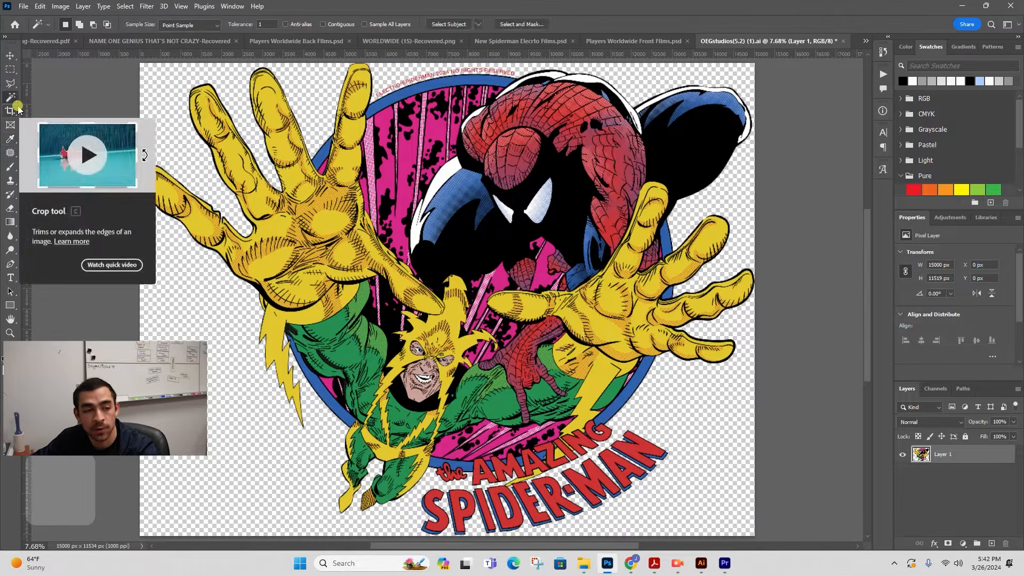
key("w")
key("i")
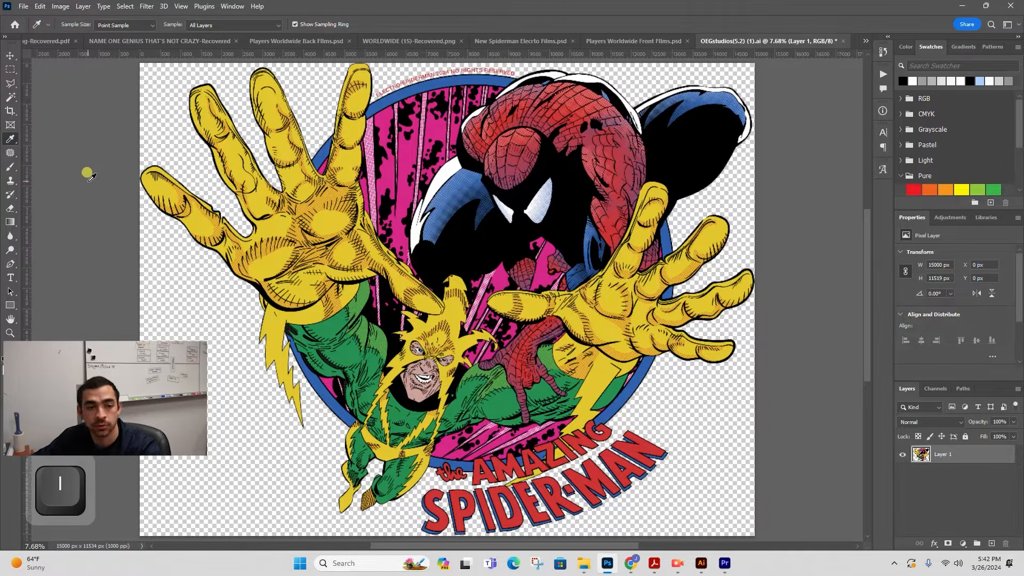
- Show the RGB channels and select the yellow areas throughout the artwork with the Magic Wand, sampling the palm of Electro's raised hand
key("w")
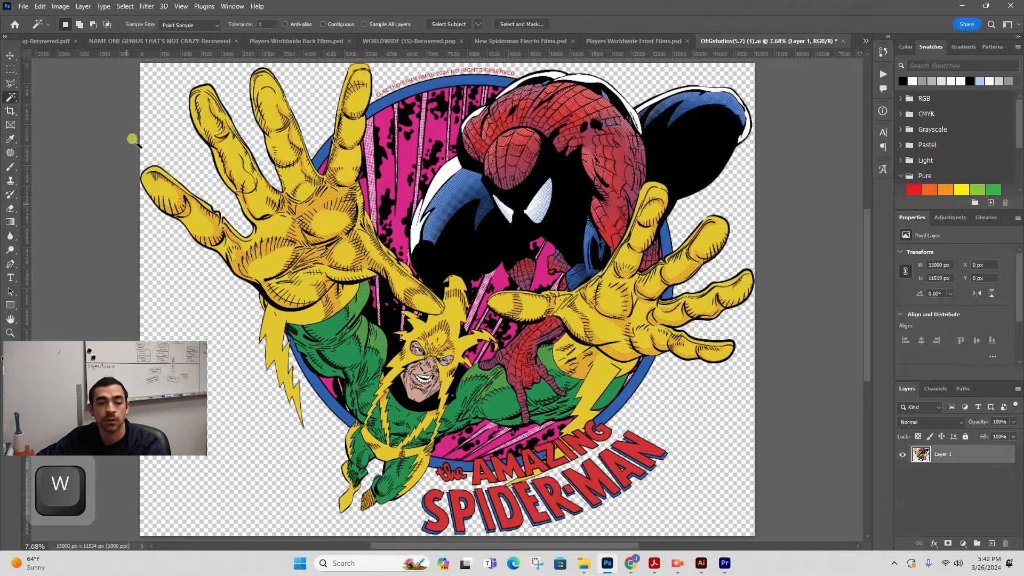
left_click(935, 389)
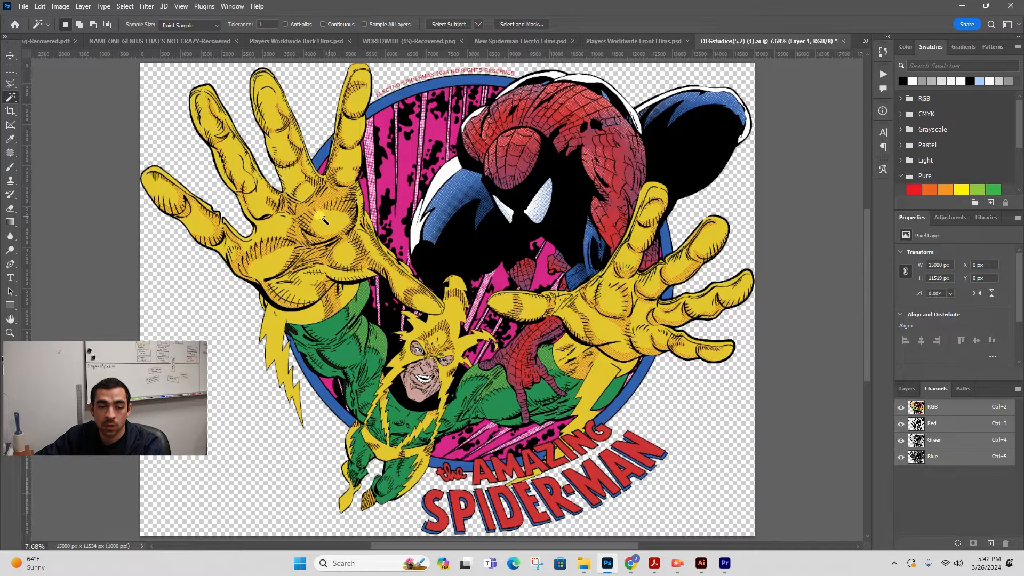
left_click(328, 219)
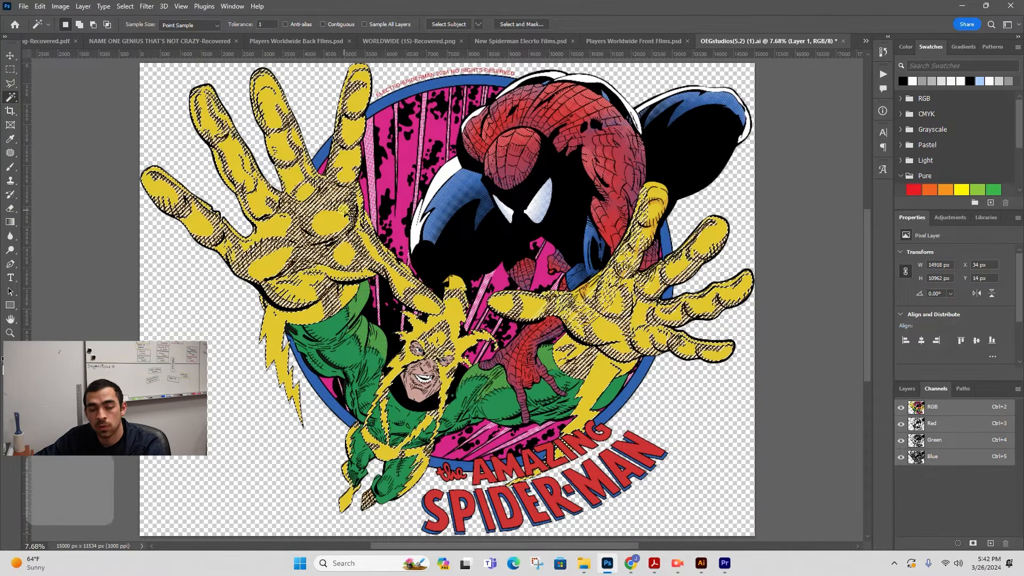
key("ctrl+d")
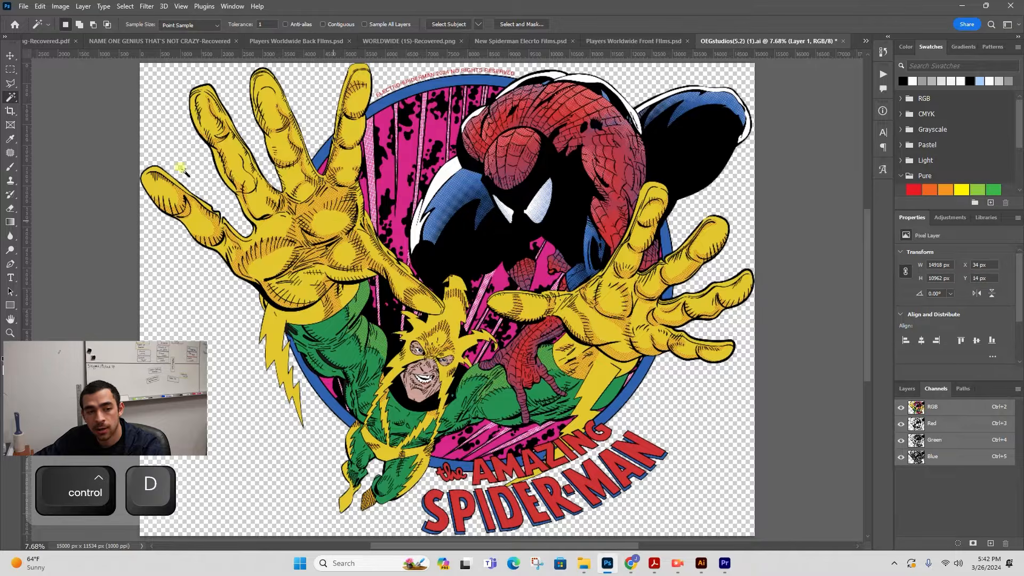
left_click(328, 220)
right_click(10, 97)
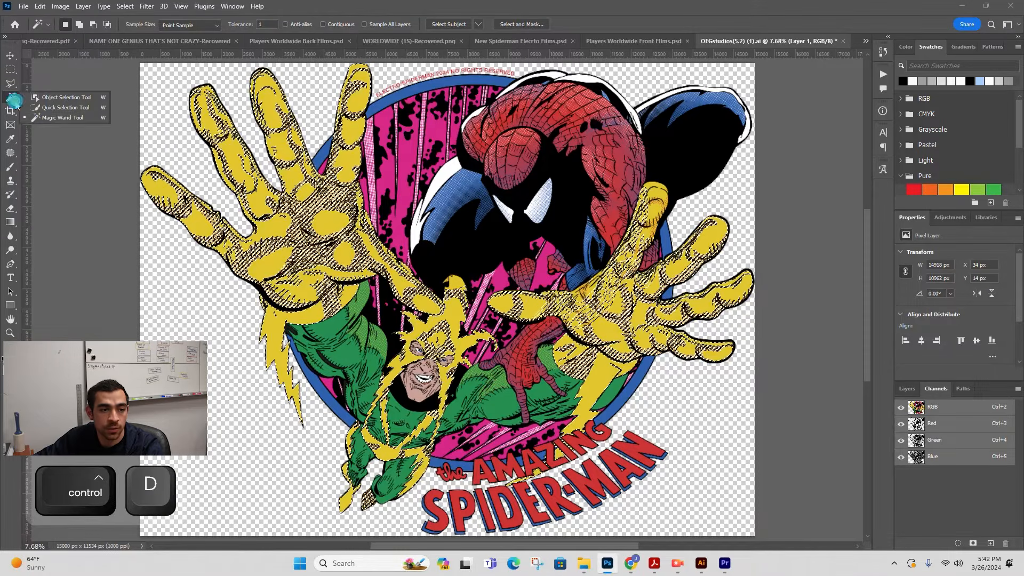
- Reselect the yellow areas with the Magic Wand, clear the selection, and set the tool to Contiguous with Anti-alias off
left_click(62, 117)
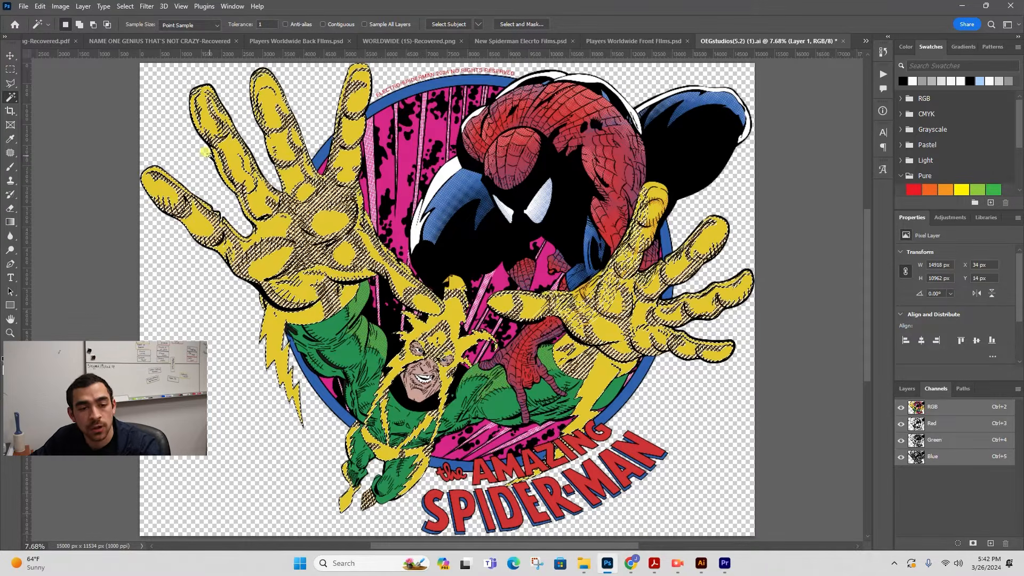
key("ctrl+d")
left_click(334, 223)
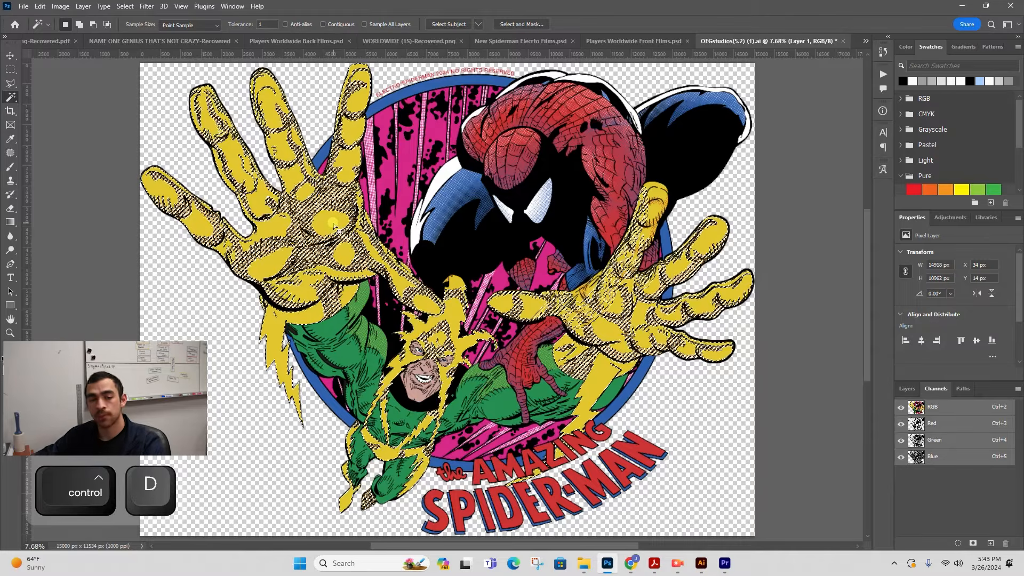
left_click(321, 26)
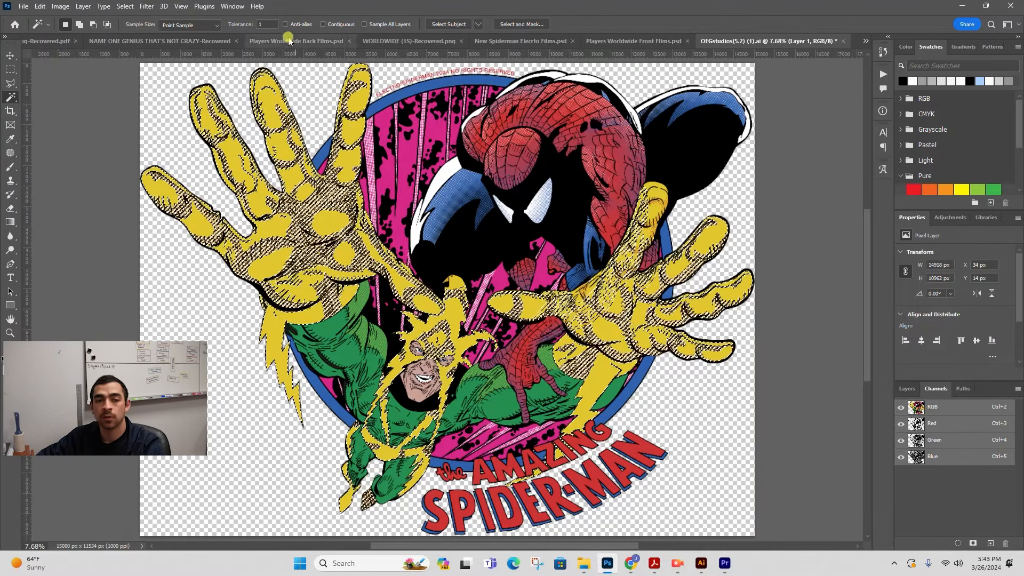
left_click(292, 24)
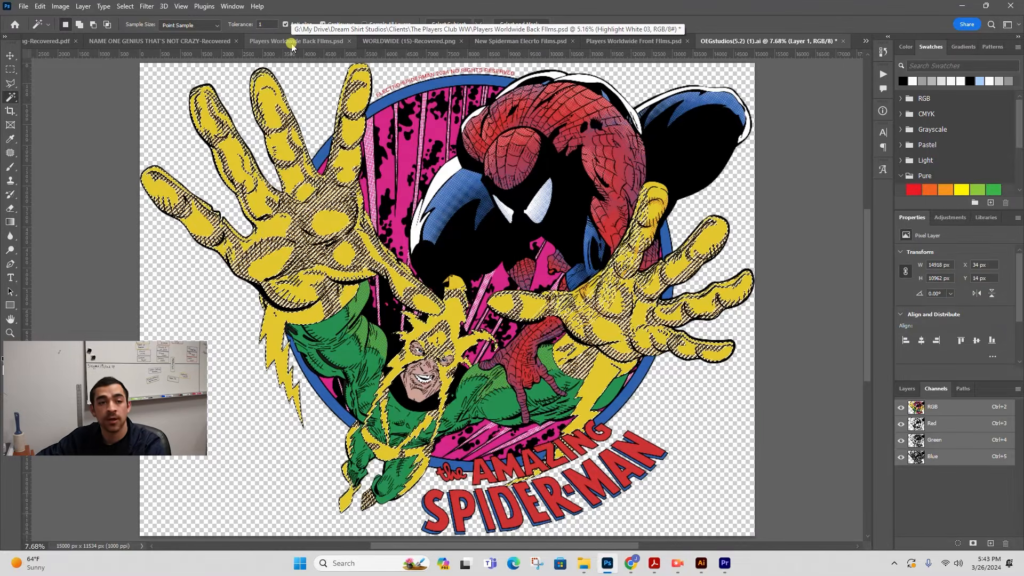
left_click(286, 24)
left_click(322, 24)
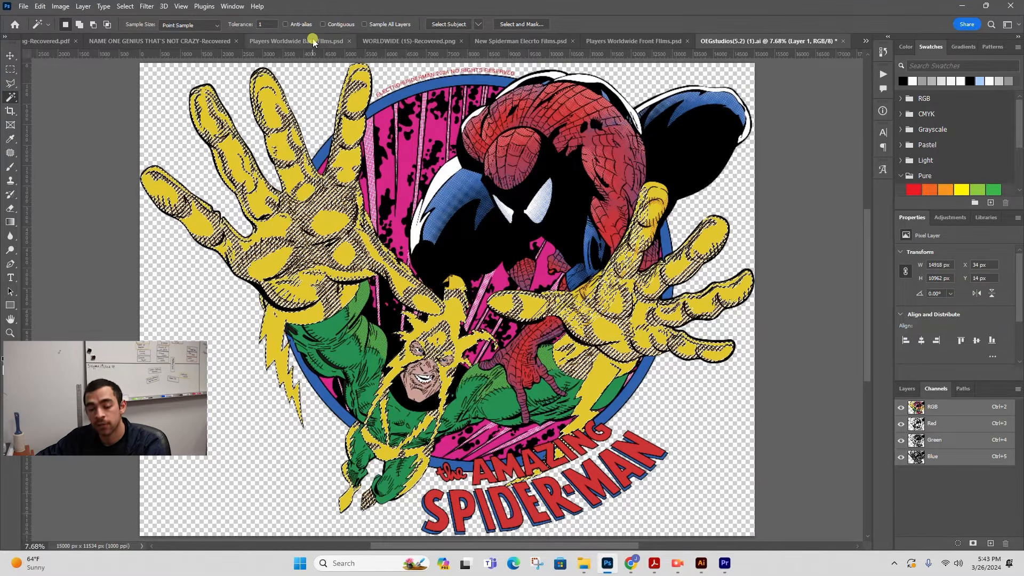
key("ctrl+d")
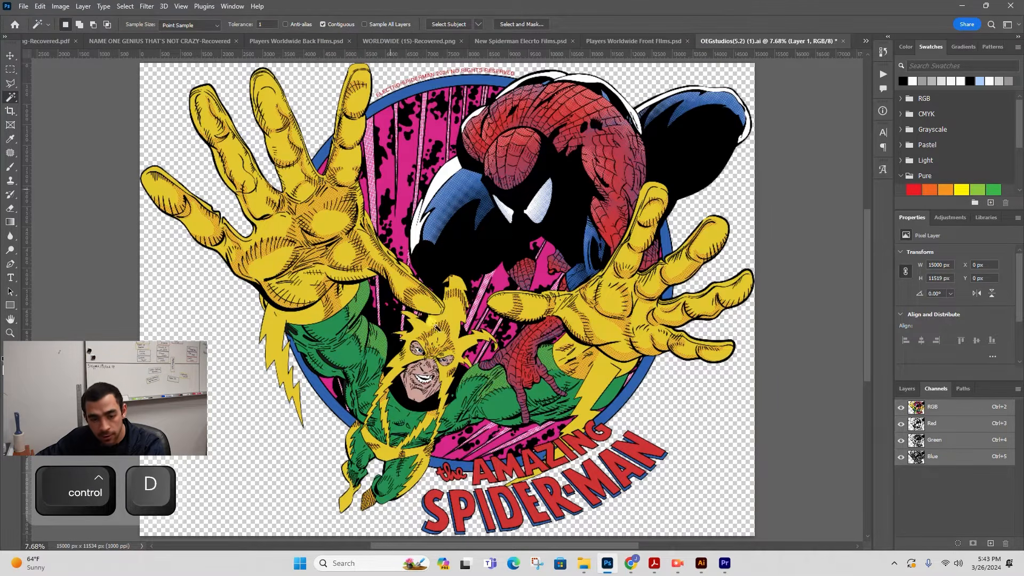
- Try a contiguous Magic Wand selection near Electro's yellow belt, examine the area up close, and deselect
left_click(415, 451)
key("z")
left_click_drag(416, 451, 546, 469)
left_click_drag(363, 378, 224, 402)
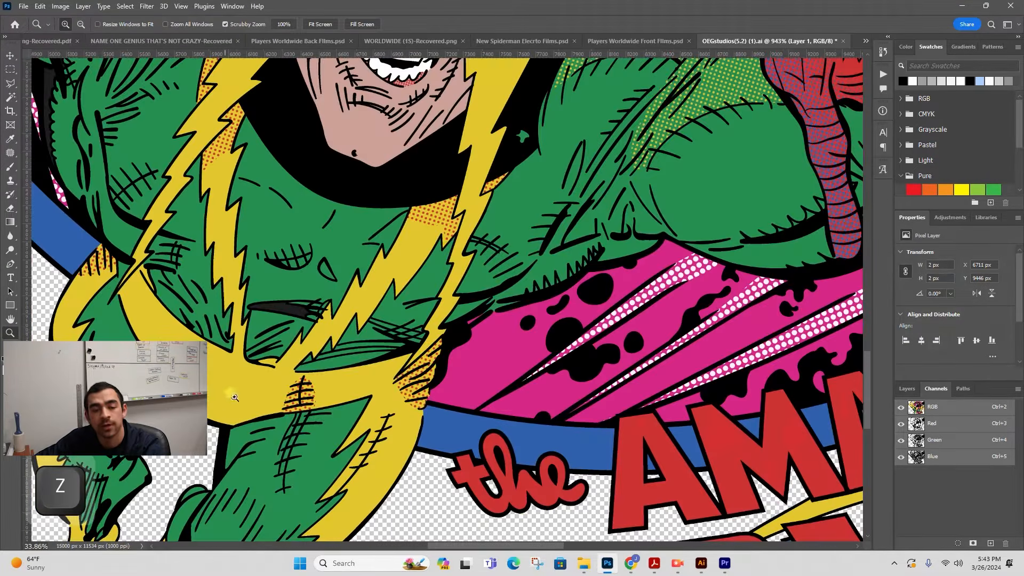
key("z")
left_click_drag(391, 348, 340, 340)
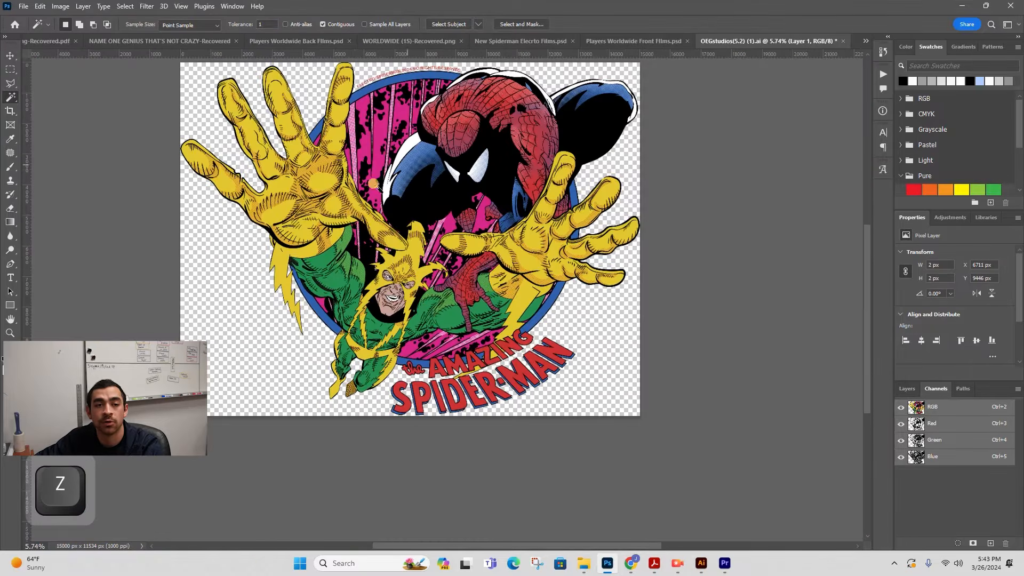
key("ctrl+d")
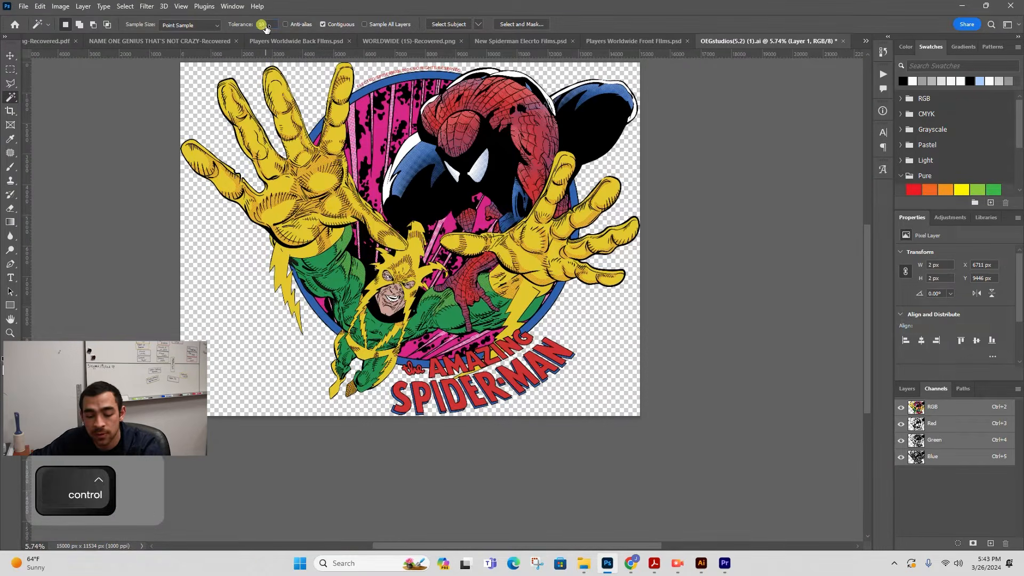
- Select the yellow areas throughout the artwork with the Magic Wand at tolerance 10, with Contiguous and Anti-alias off
left_click(319, 189)
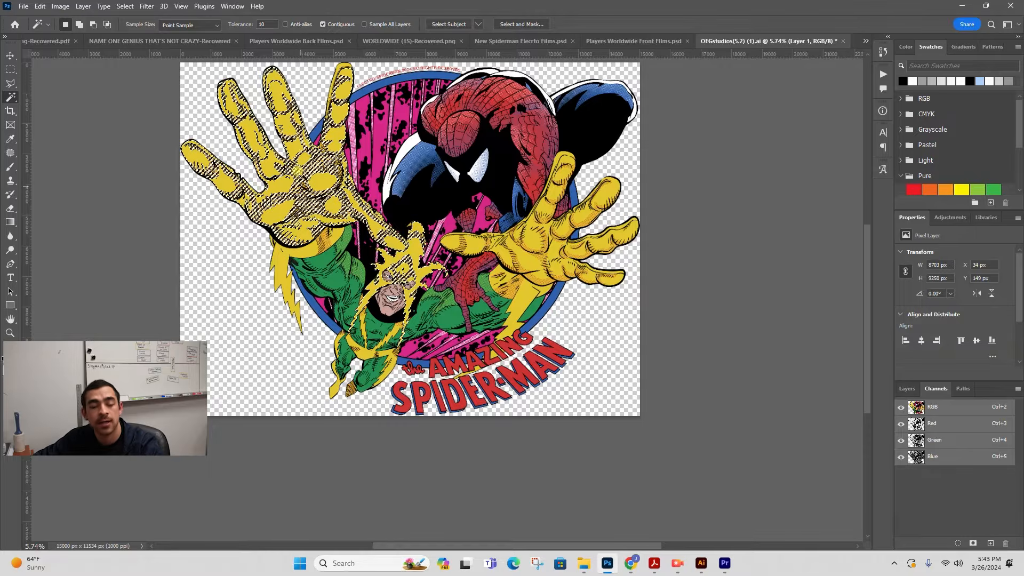
key("ctrl+d")
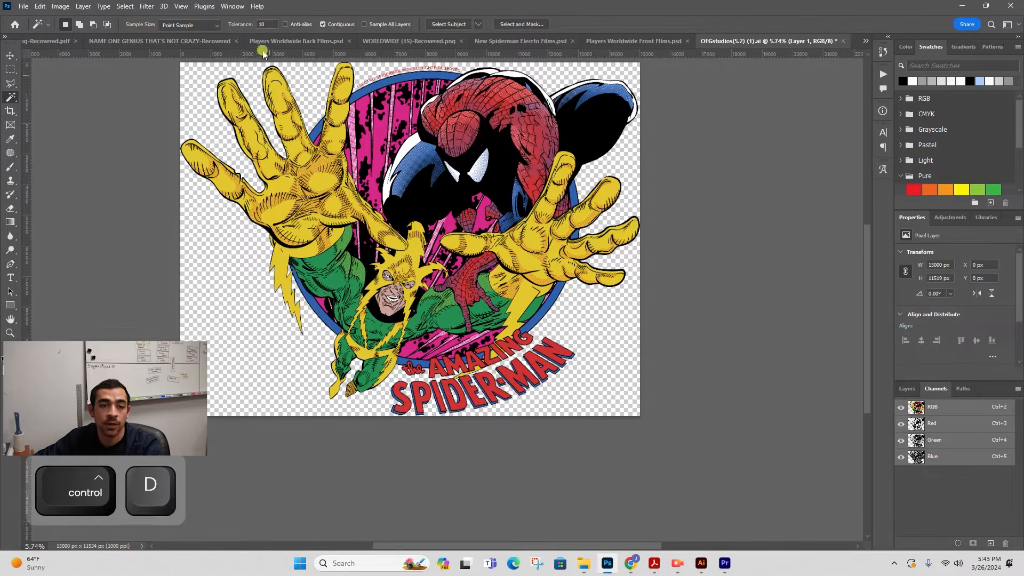
left_click(286, 24)
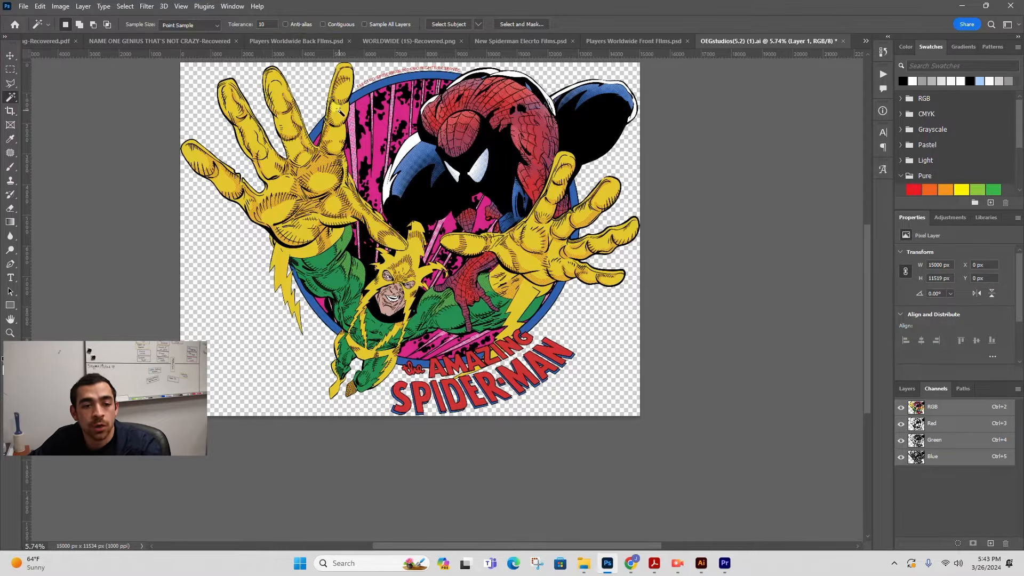
left_click(339, 111)
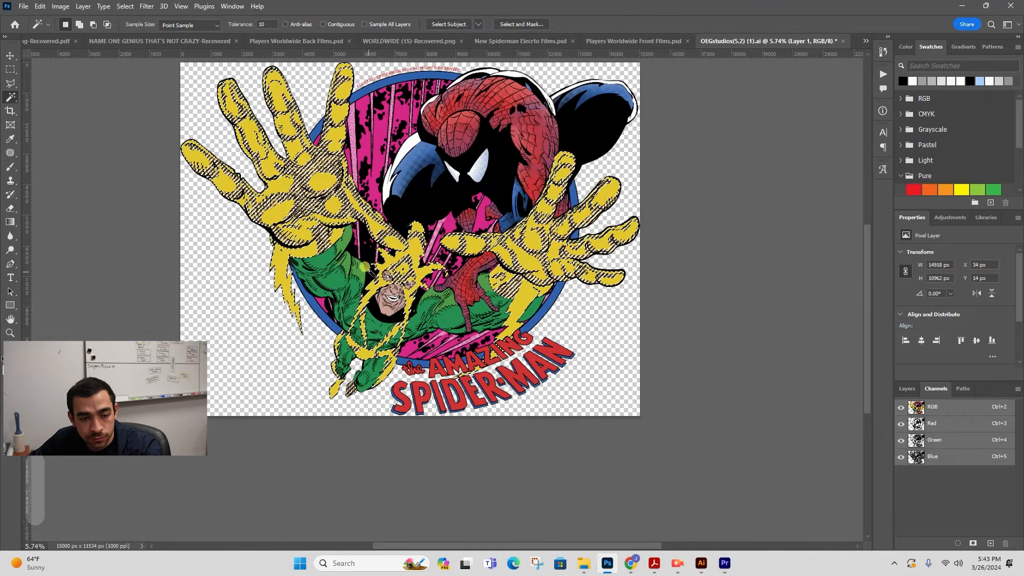
key("z")
left_click_drag(433, 195, 363, 269)
key("z")
key("space")
left_click_drag(532, 316, 457, 325)
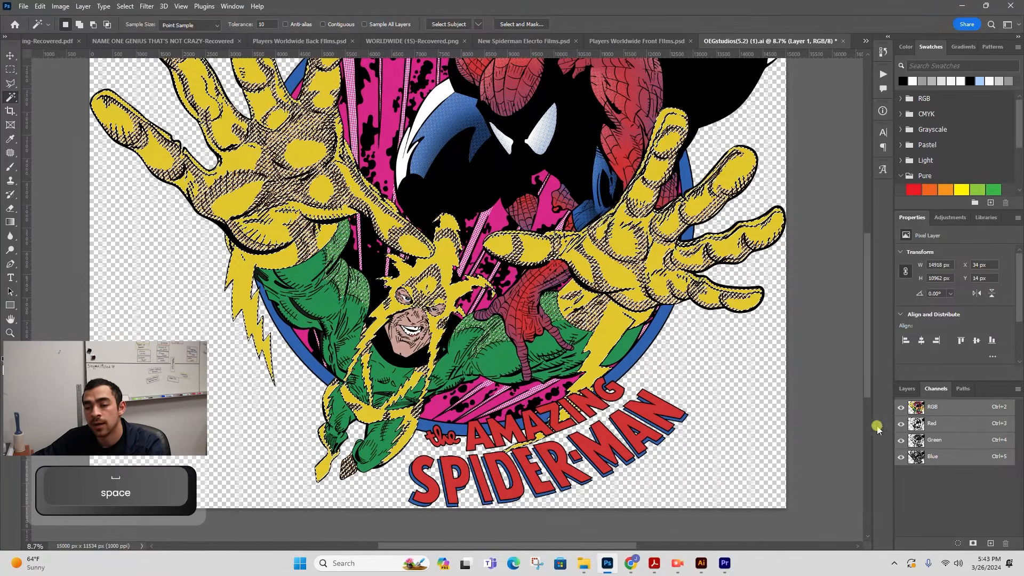
- Save the yellow selection as a new channel, clear the selection, and invert that channel
left_click(973, 543)
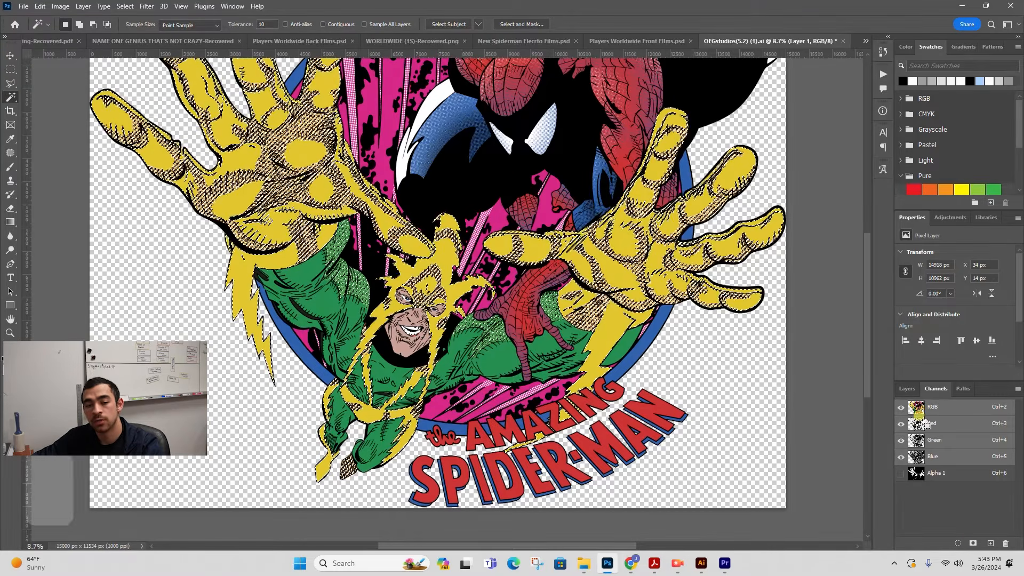
key("ctrl+d")
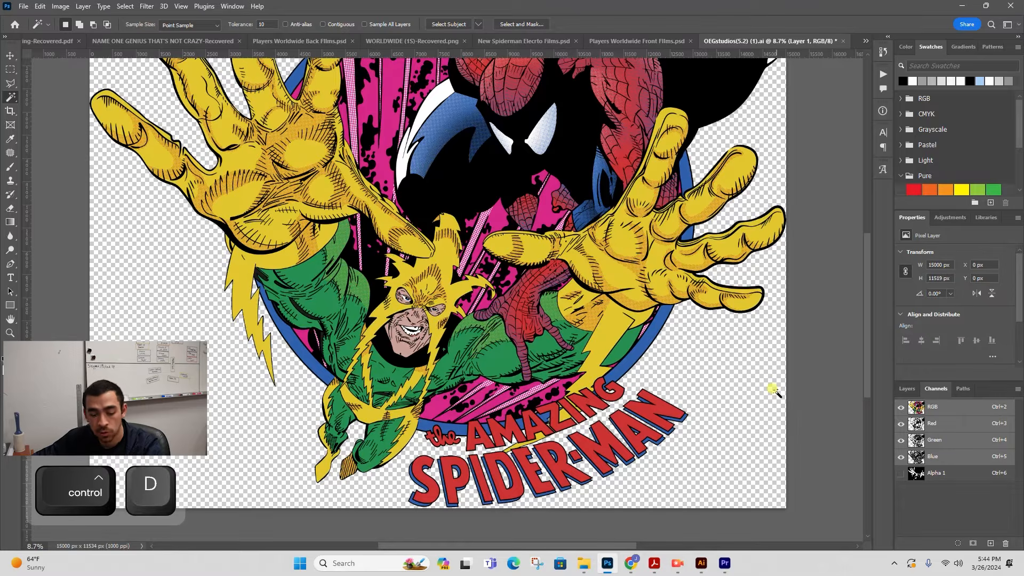
double_click(976, 472)
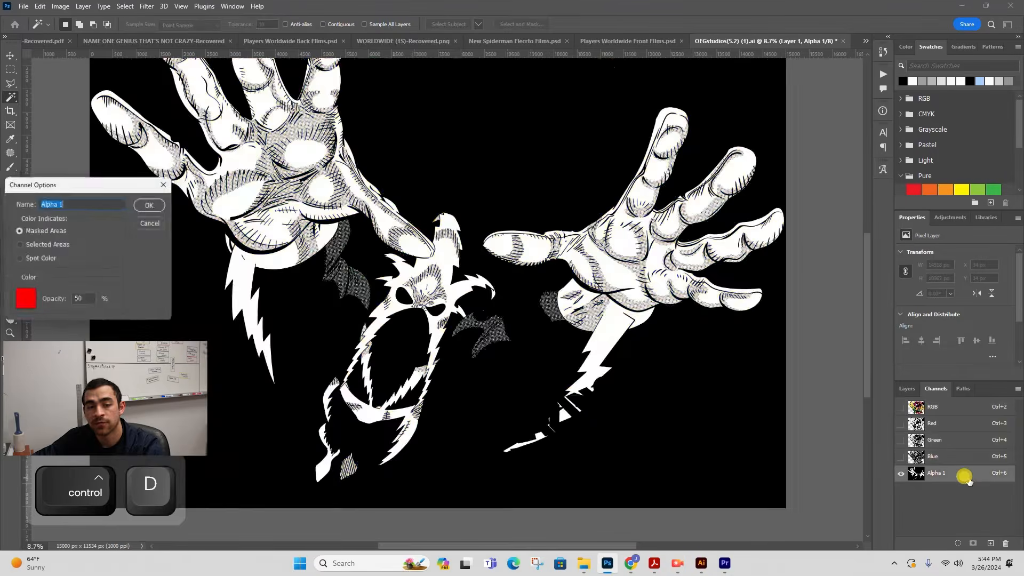
left_click(158, 219)
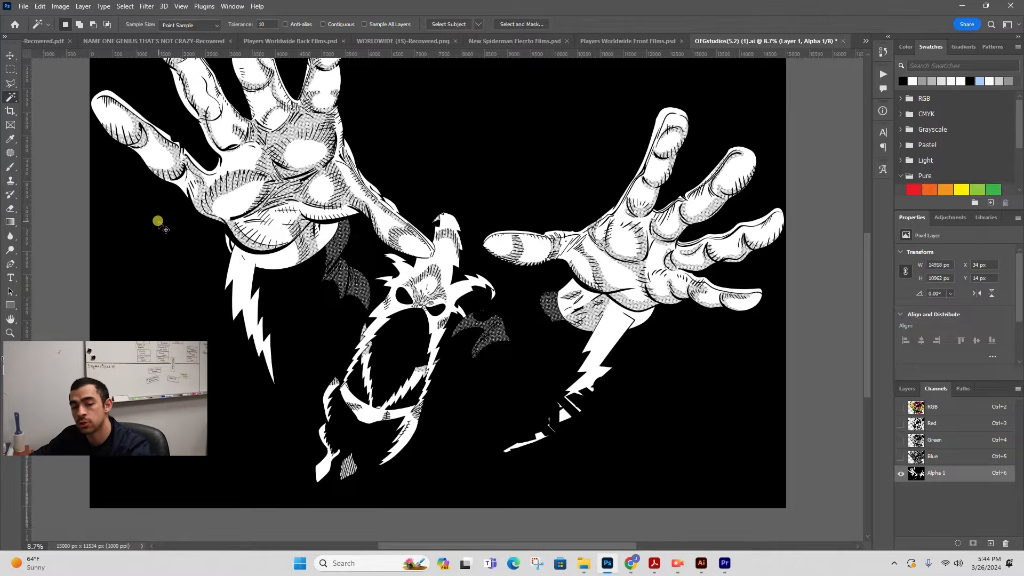
key("ctrl+i")
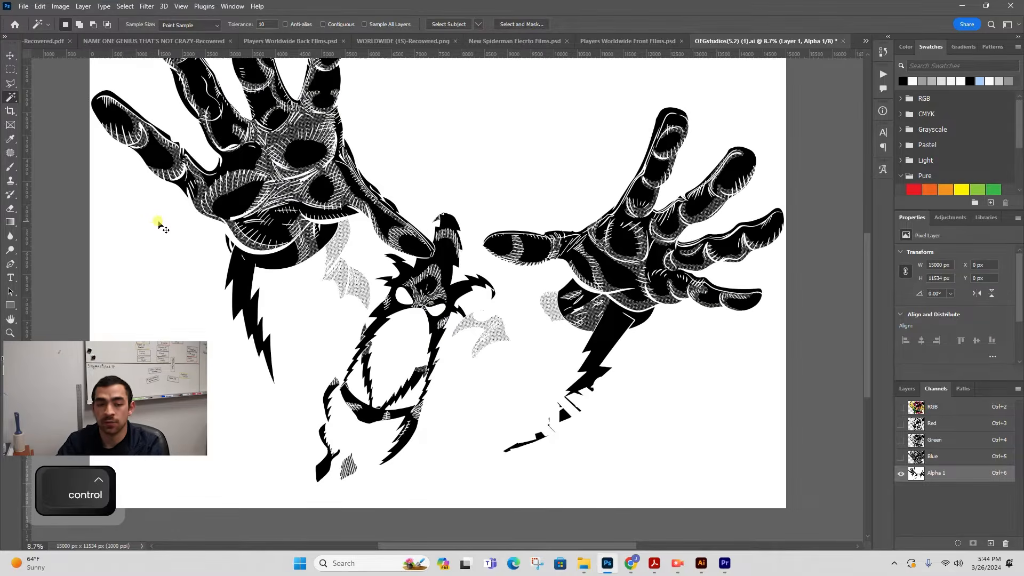
key("ctrl+0")
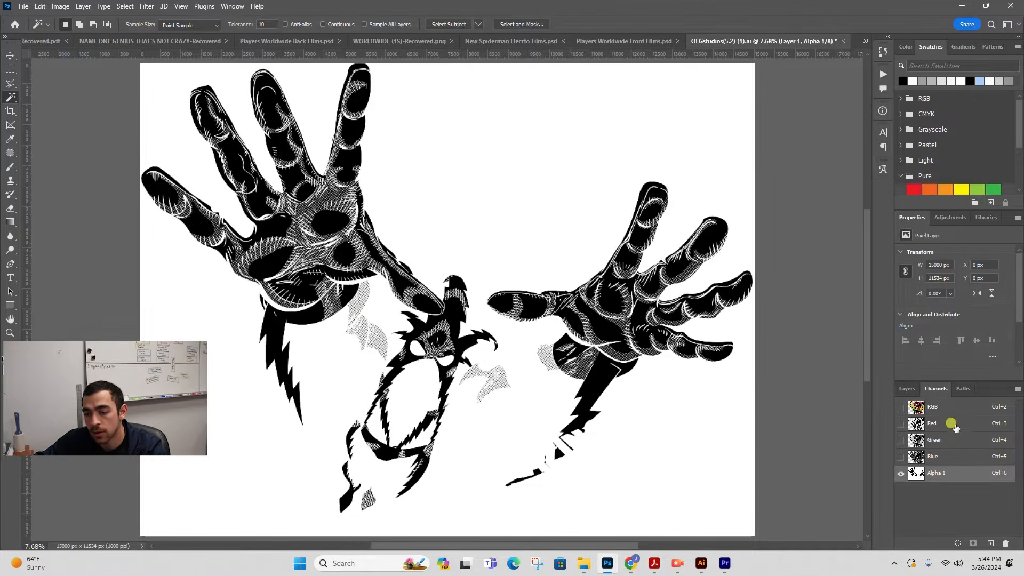
- Show the RGB composite and sample the yellow from Electro's raised palm with the Eyedropper
key("ctrl+2")
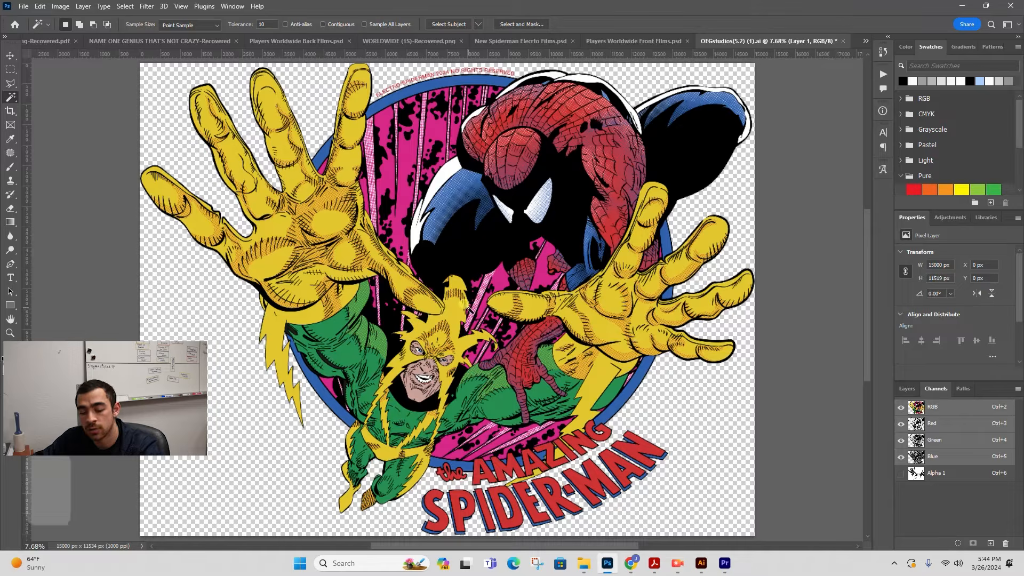
key("i")
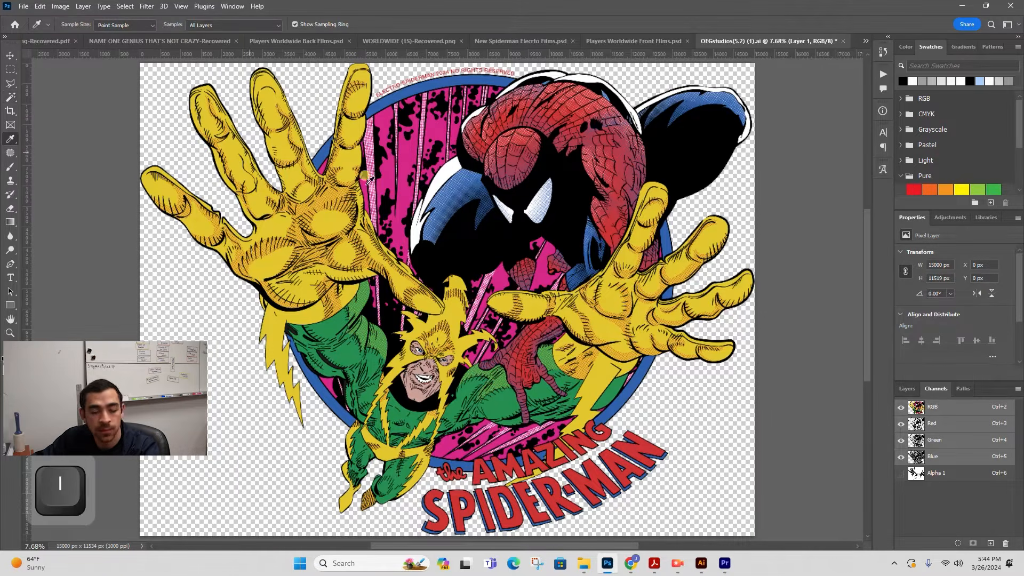
left_click(336, 212)
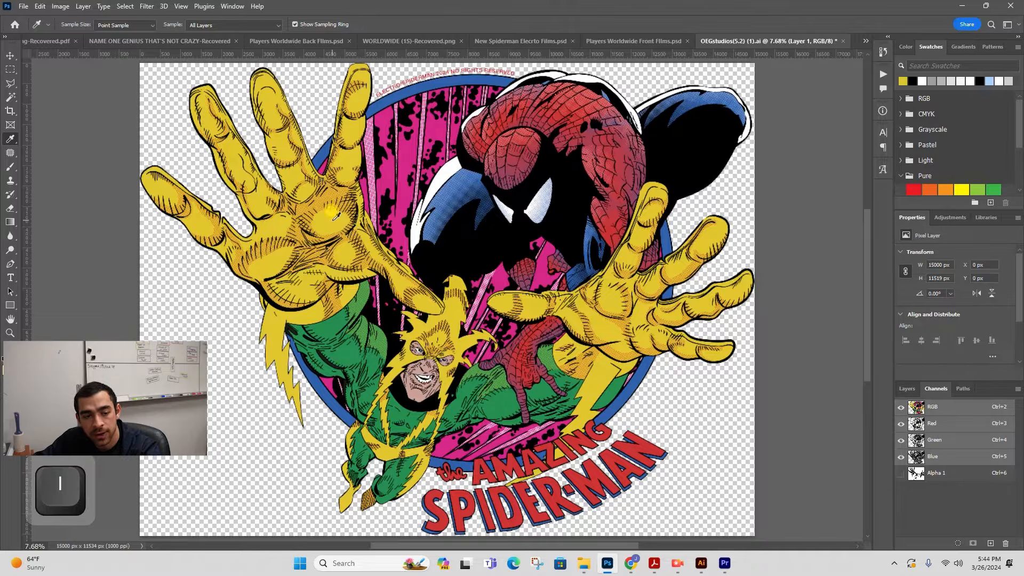
- Rename the new channel Yellow and make it a spot colour channel in the sampled yellow with 15% solidity
left_click(964, 473)
double_click(964, 473)
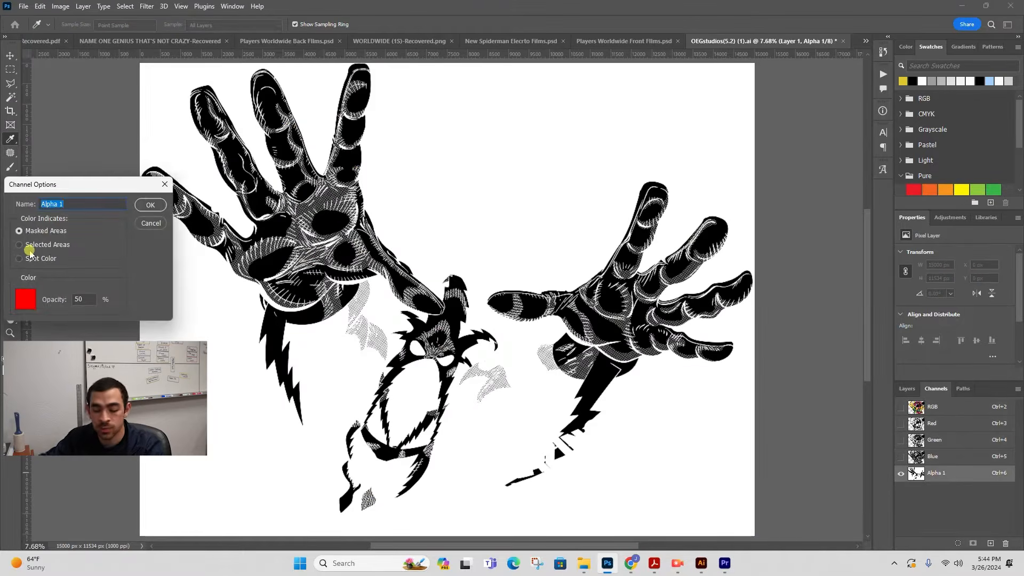
type("Yellow")
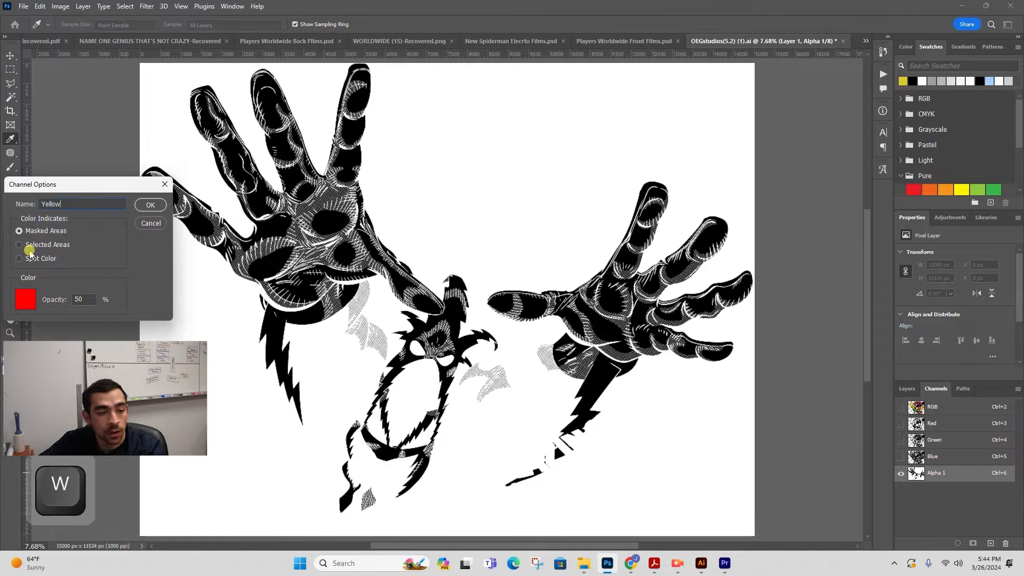
key("Tab")
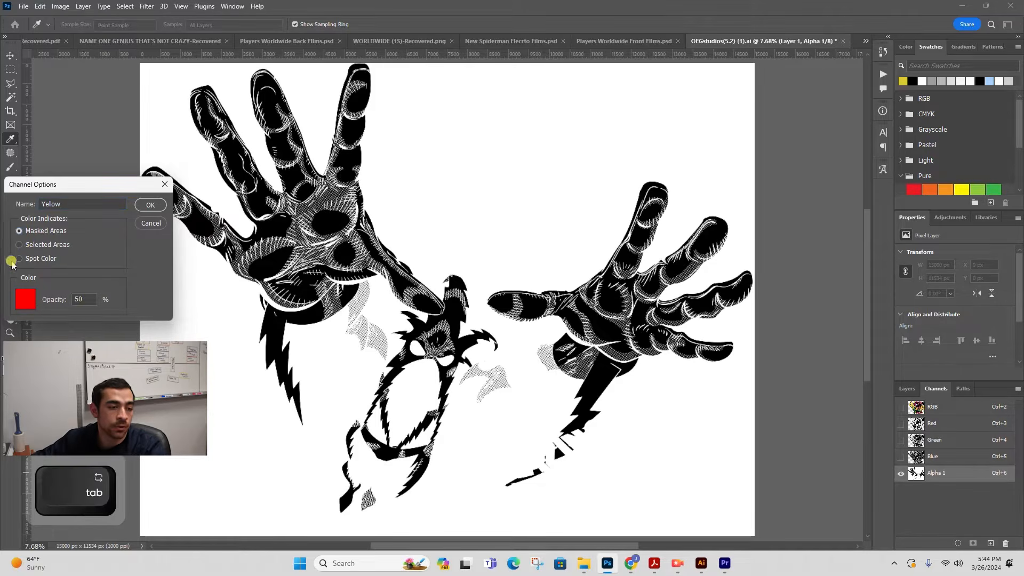
left_click(26, 297)
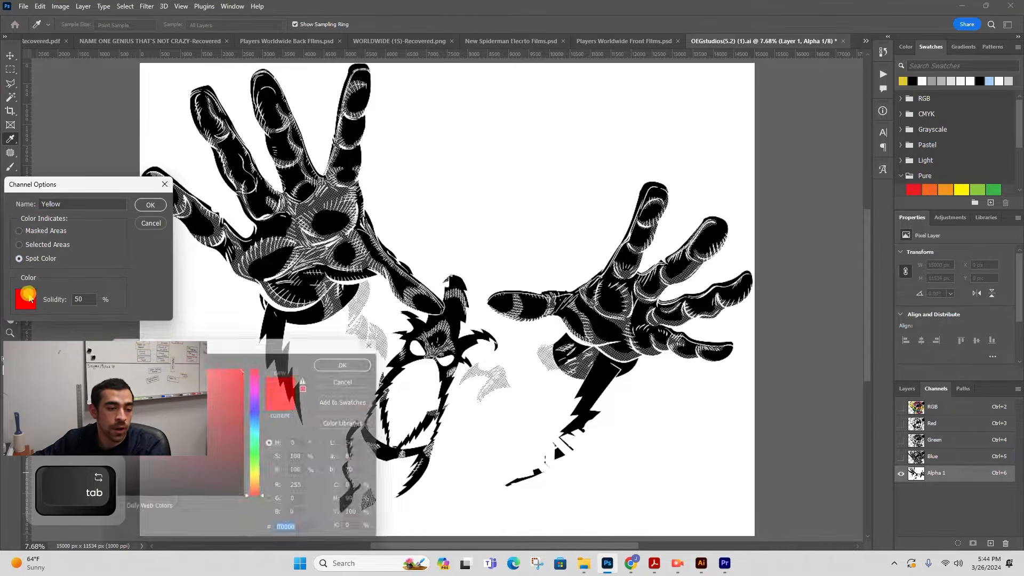
left_click(901, 80)
left_click(370, 368)
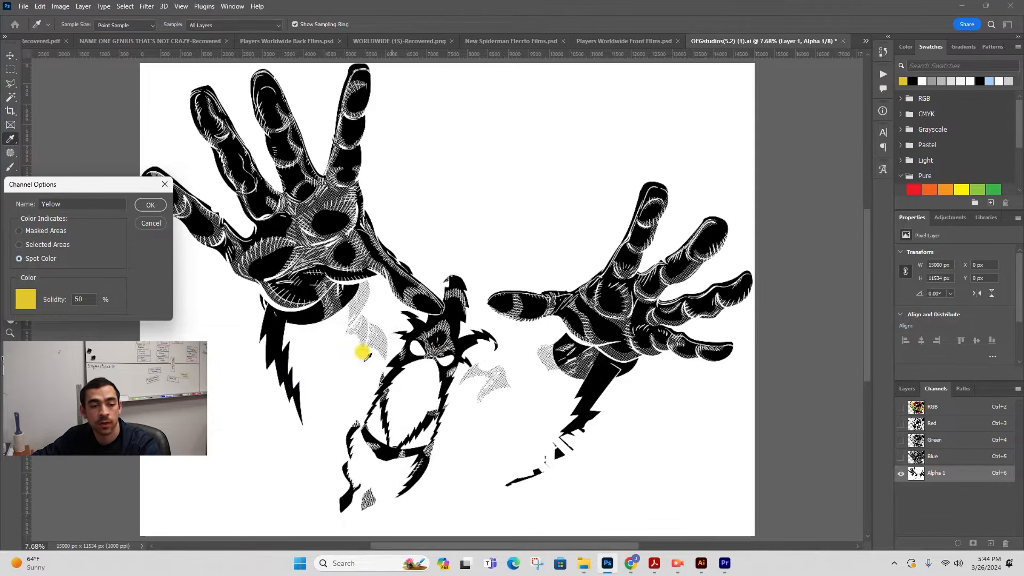
key("Tab")
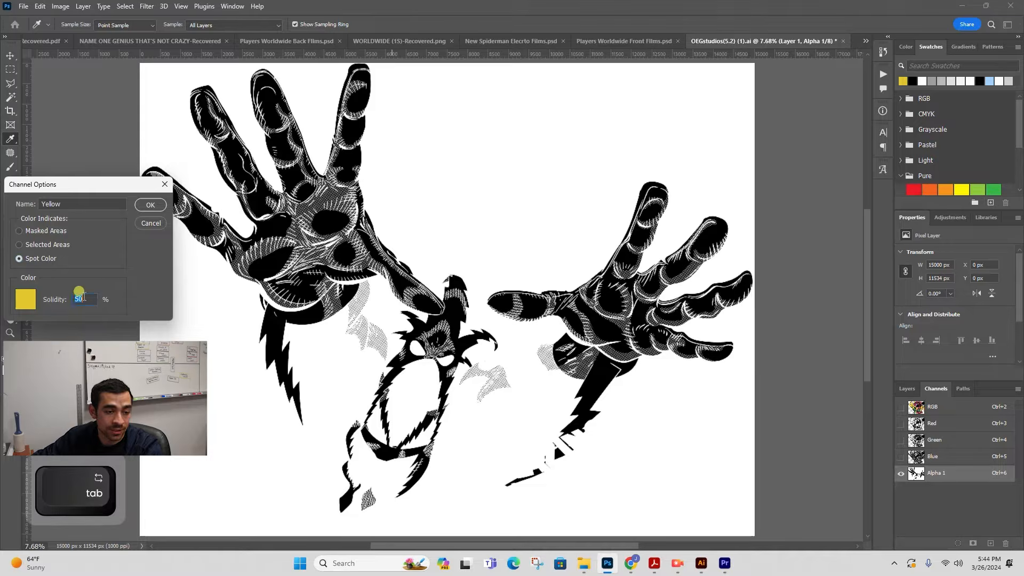
type("15")
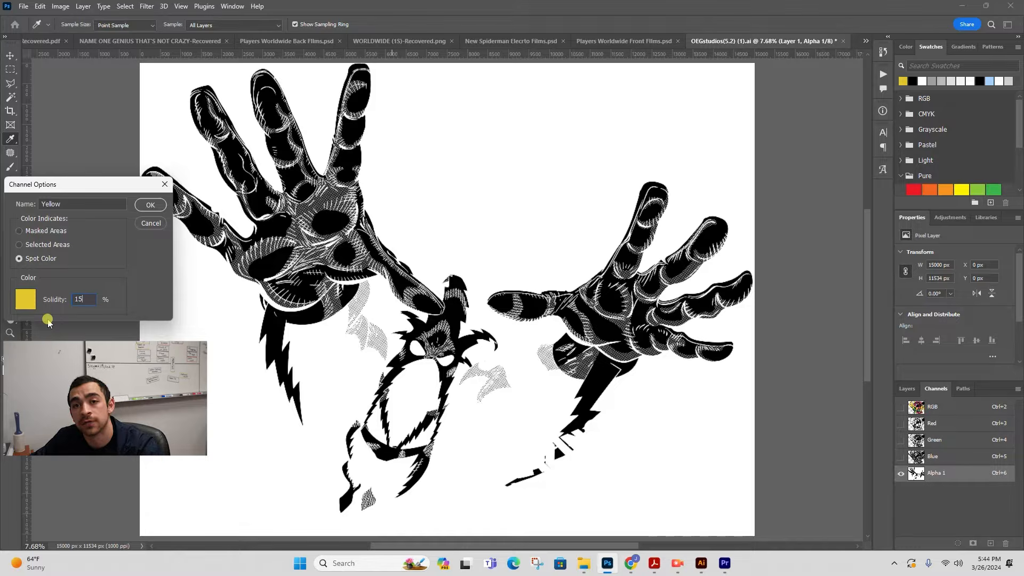
left_click(149, 206)
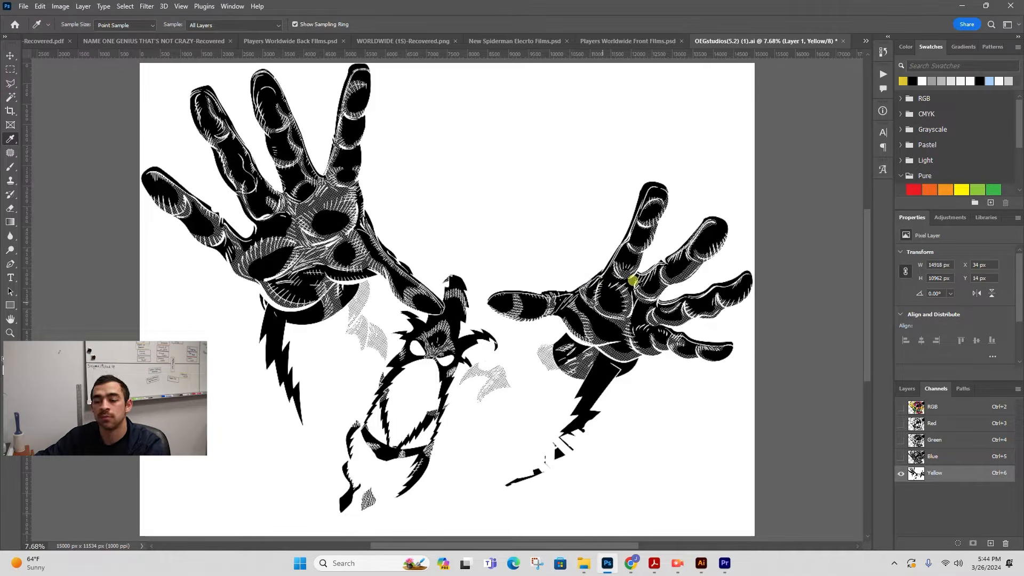
- Select the magenta background areas throughout the RGB artwork with the Magic Wand and sample their colour with the Eyedropper
left_click(955, 407)
key("w")
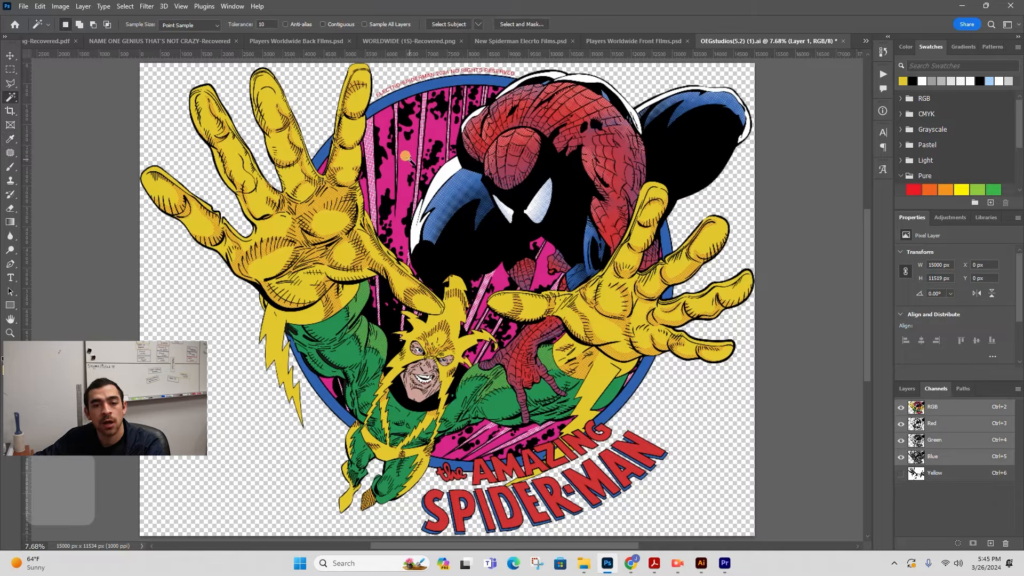
left_click(409, 155)
key("i")
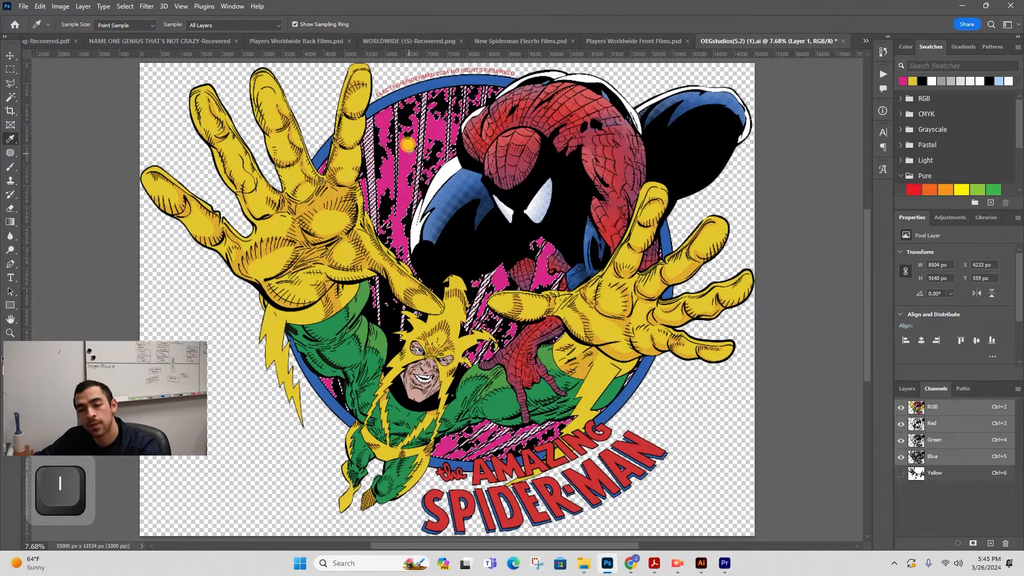
- Save the magenta selection as a new channel, deselect, and invert that channel
left_click(973, 542)
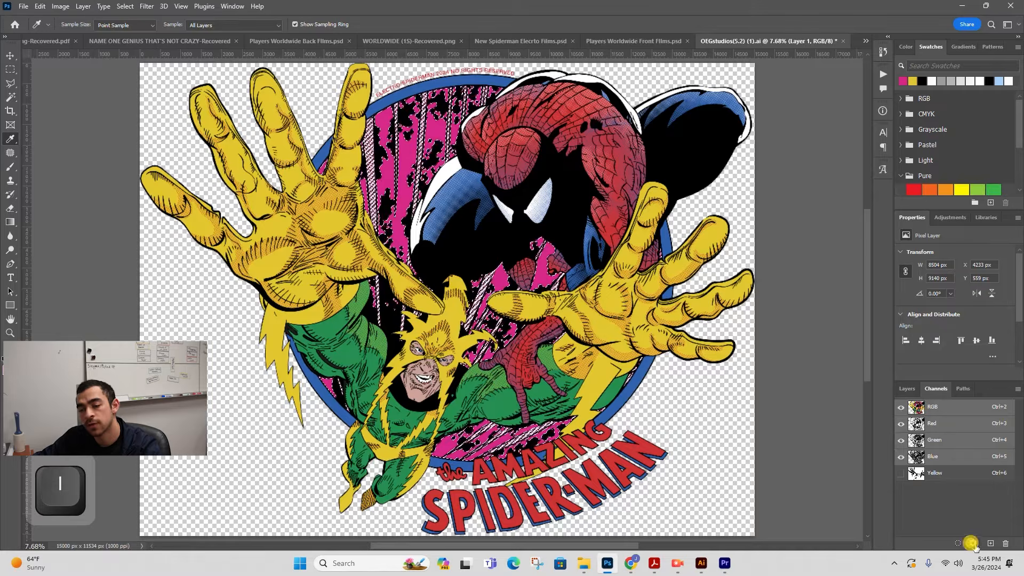
key("ctrl+d")
left_click(955, 495)
key("ctrl+i")
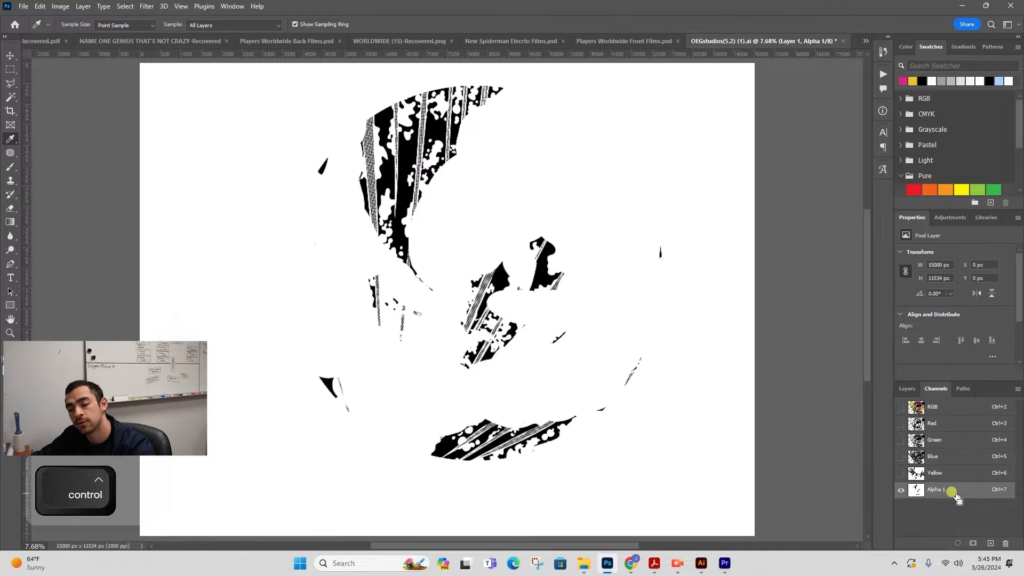
- Rename the new channel Pink and make it a spot colour channel in the sampled magenta with 15% solidity
double_click(952, 490)
left_click(11, 259)
left_click(24, 299)
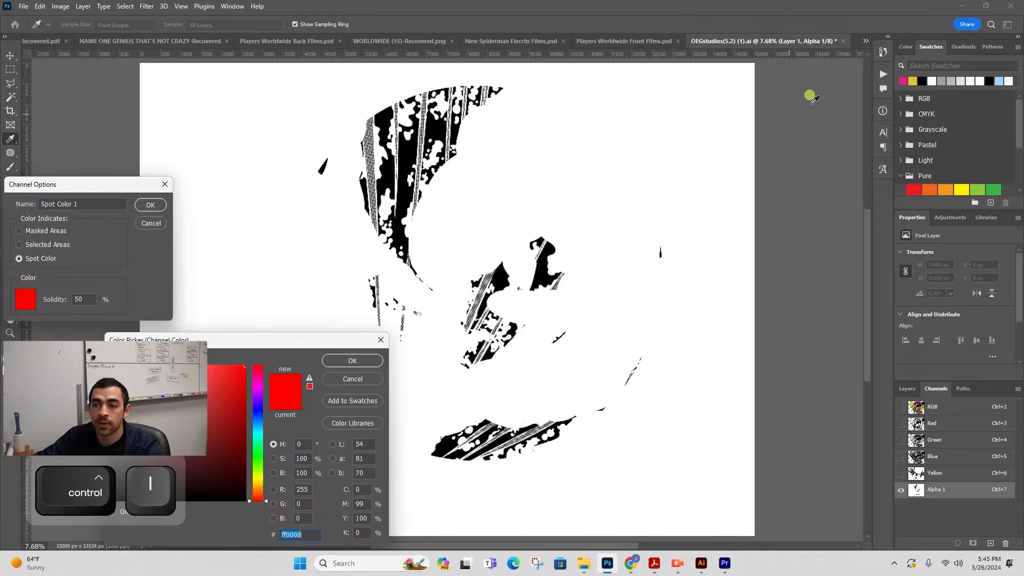
left_click(902, 79)
left_click(352, 360)
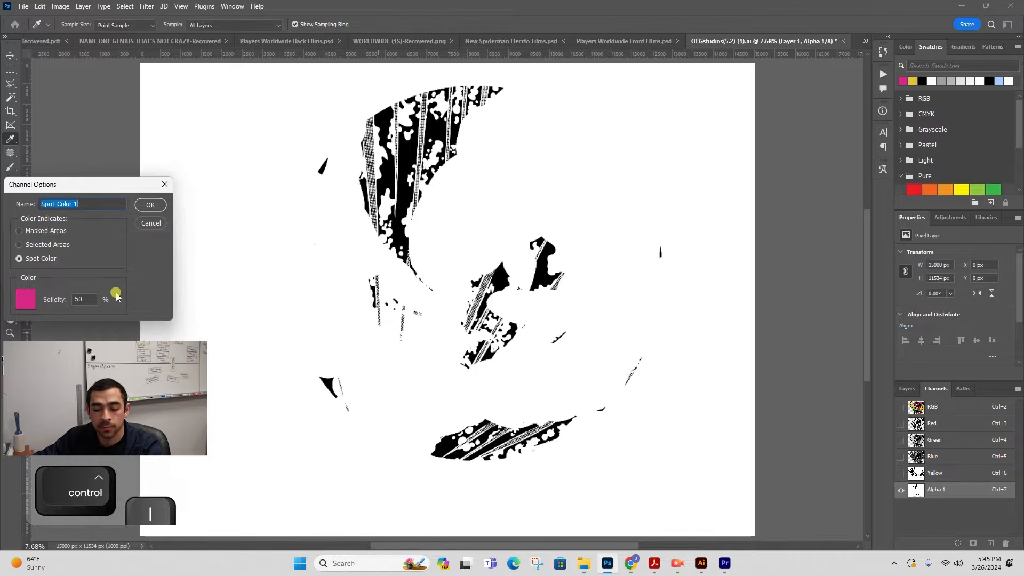
type("Pink")
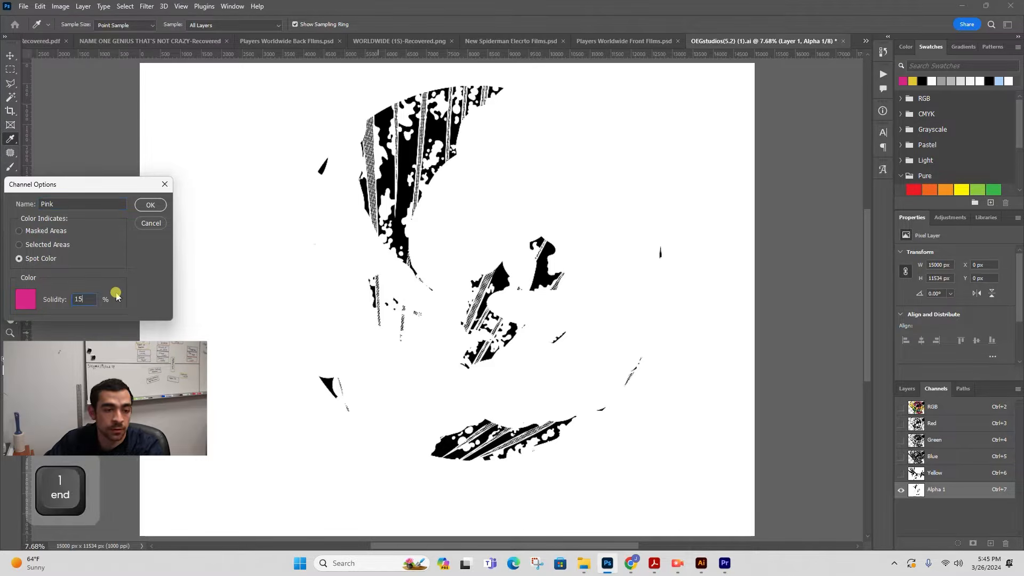
key("Return")
key("5")
key("Return")
- Select the green of Electro's suit in the RGB composite with the Magic Wand, save it as a new channel, deselect and invert that channel
left_click(900, 407)
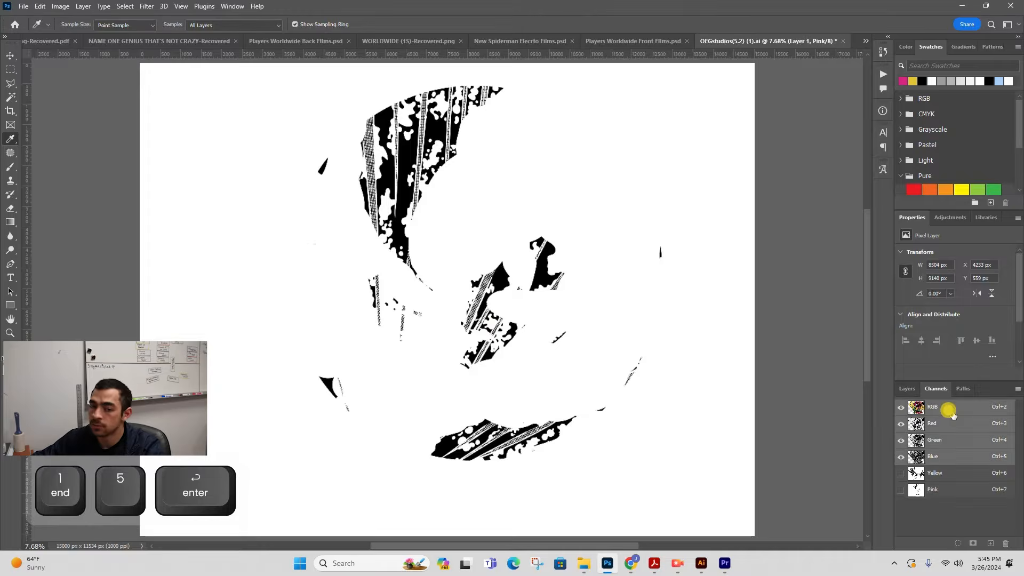
key("w")
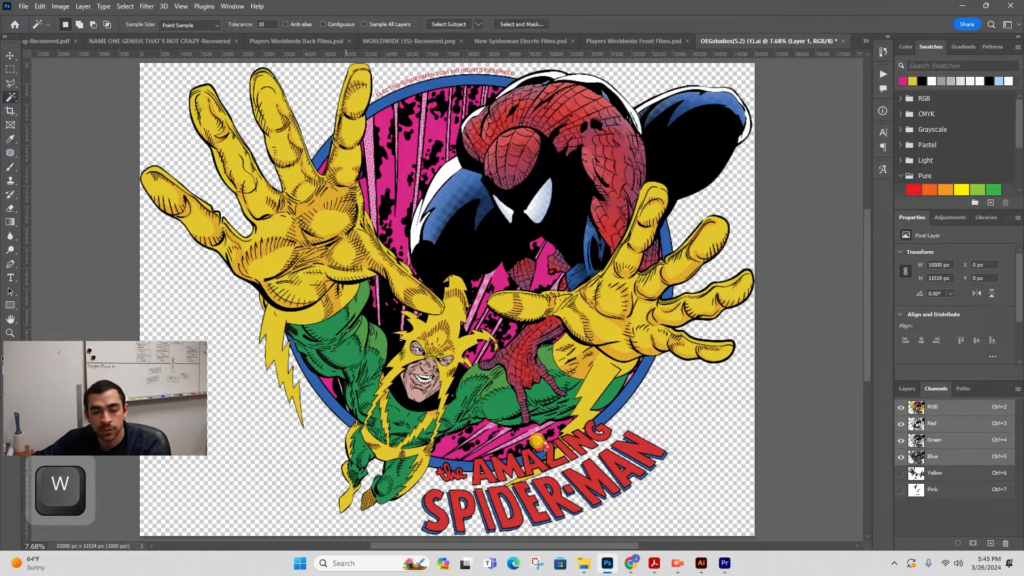
left_click(344, 351)
left_click(973, 543)
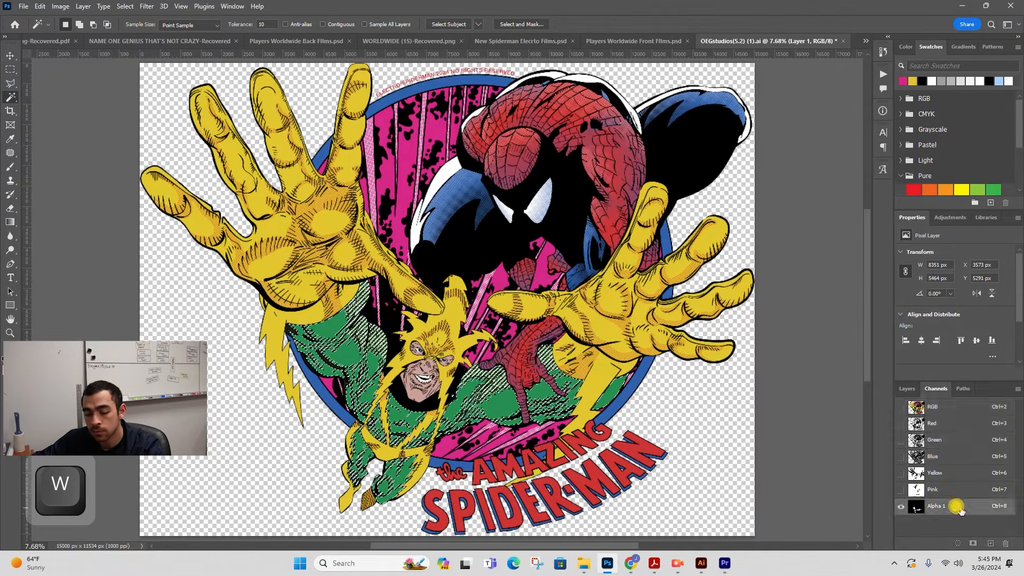
left_click(956, 506)
key("ctrl+d")
key("ctrl+i")
double_click(960, 509)
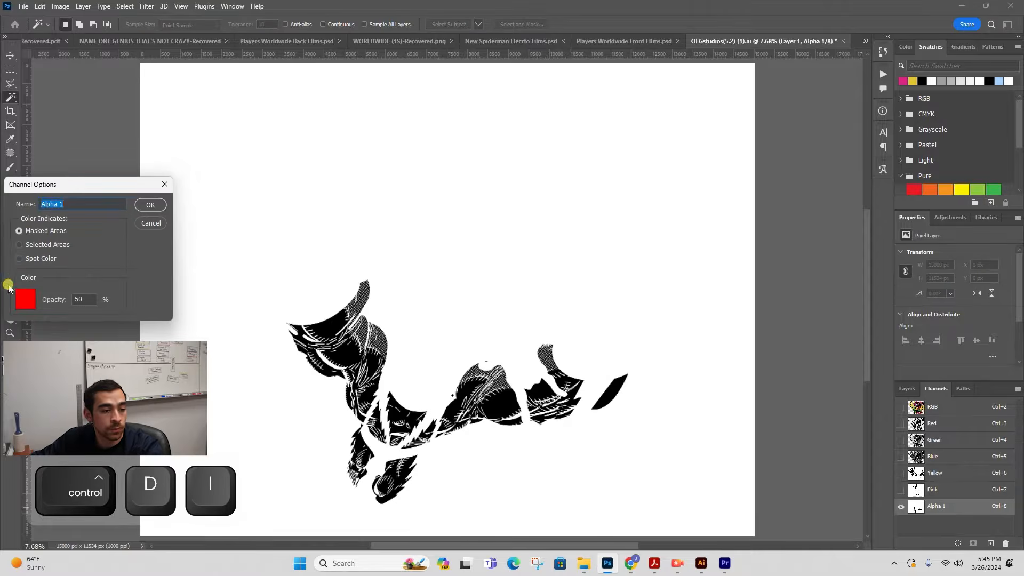
left_click(18, 259)
left_click(350, 384)
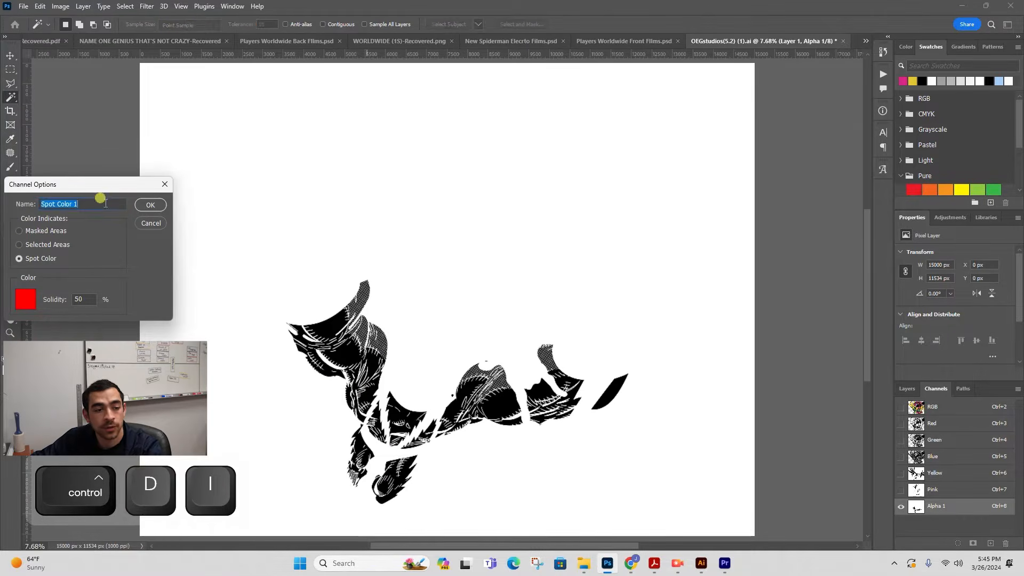
left_click(151, 224)
- Sample the green from Electro's suit and make the new channel a spot colour channel named Green in that colour with 15% solidity
left_click(949, 406)
key("i")
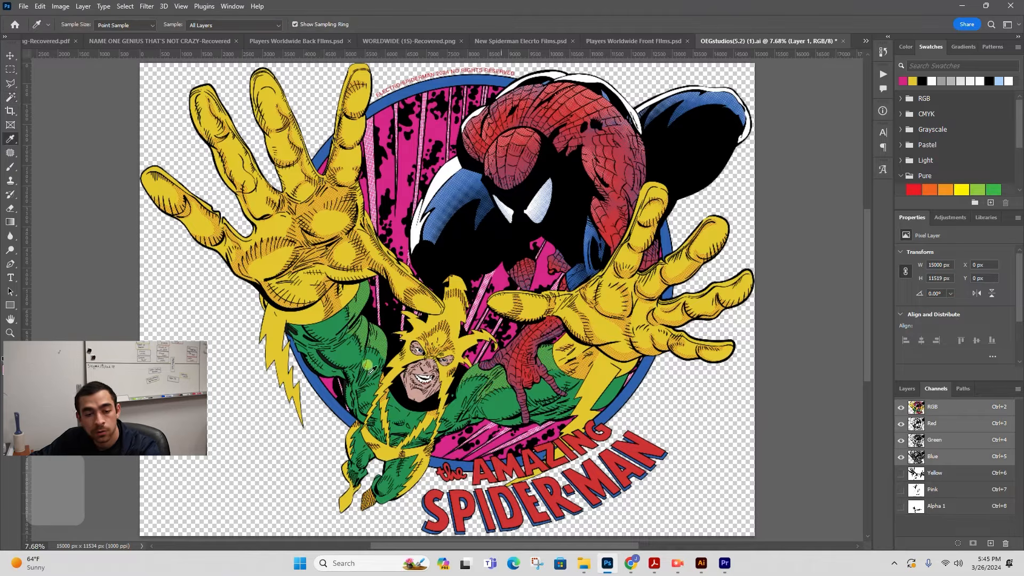
double_click(968, 507)
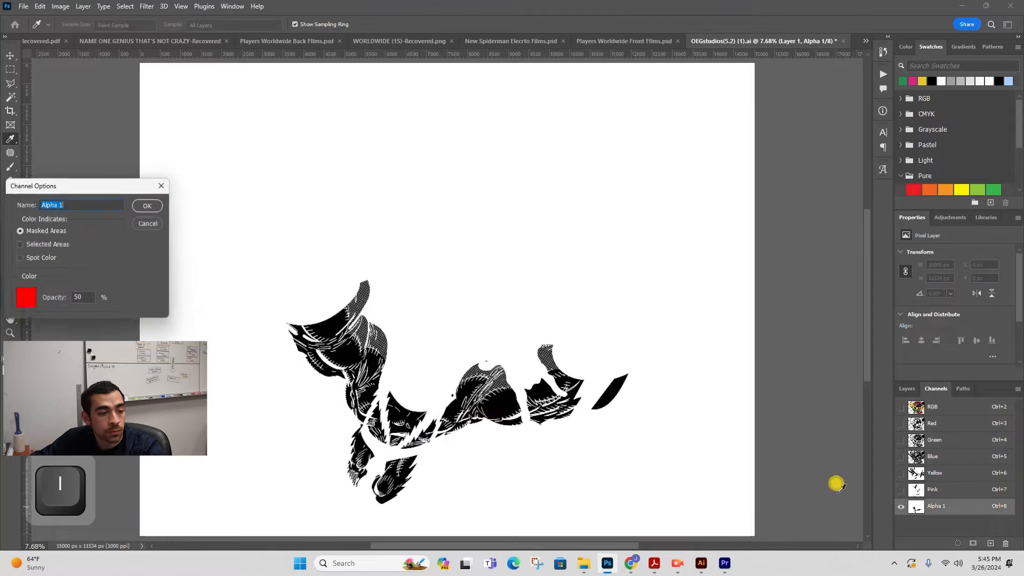
left_click(17, 266)
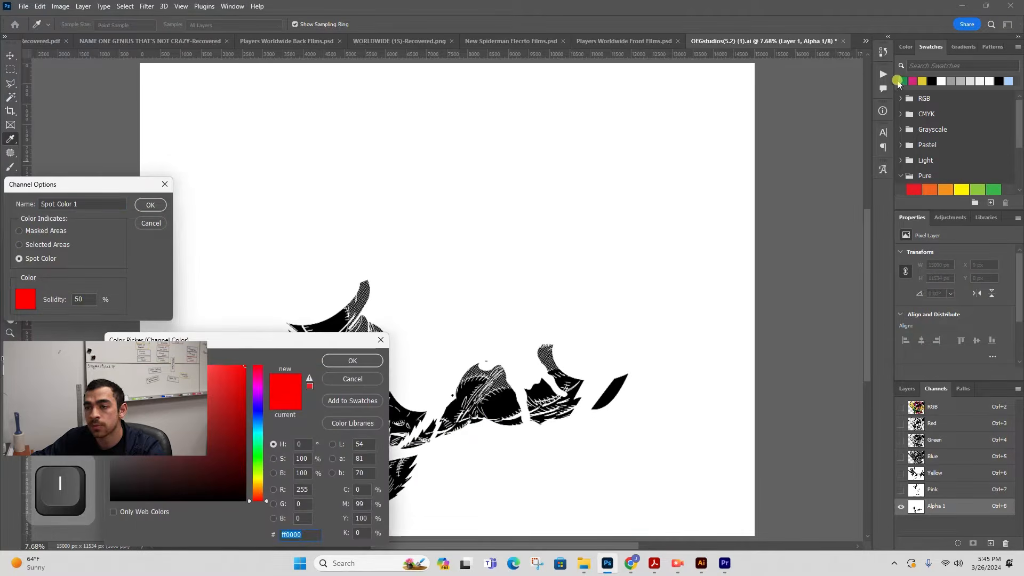
left_click(912, 80)
left_click(902, 80)
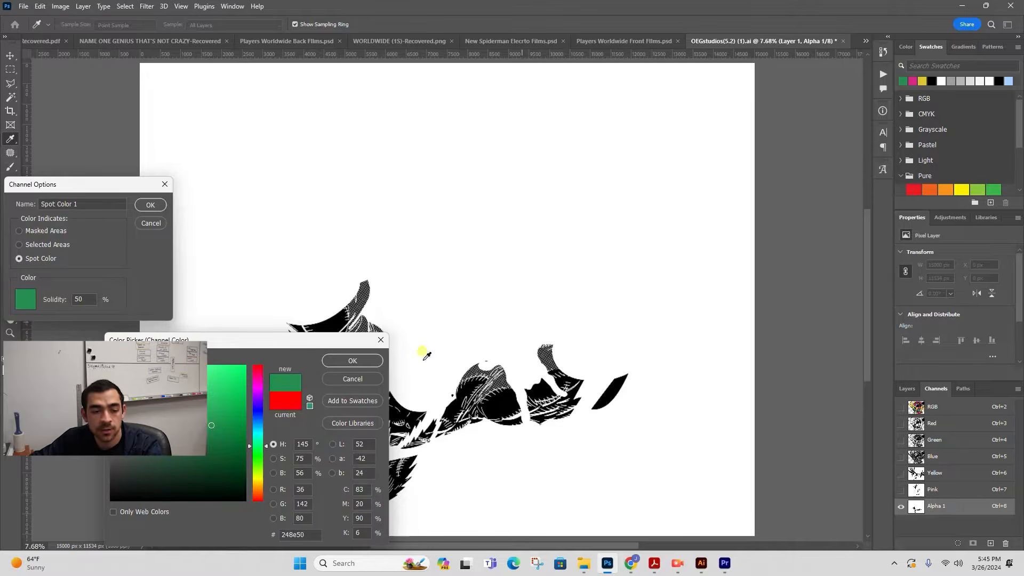
left_click(367, 361)
type("Green")
key("Tab")
type("15")
key("Return")
left_click(948, 406)
key("z")
left_click_drag(584, 155, 677, 148)
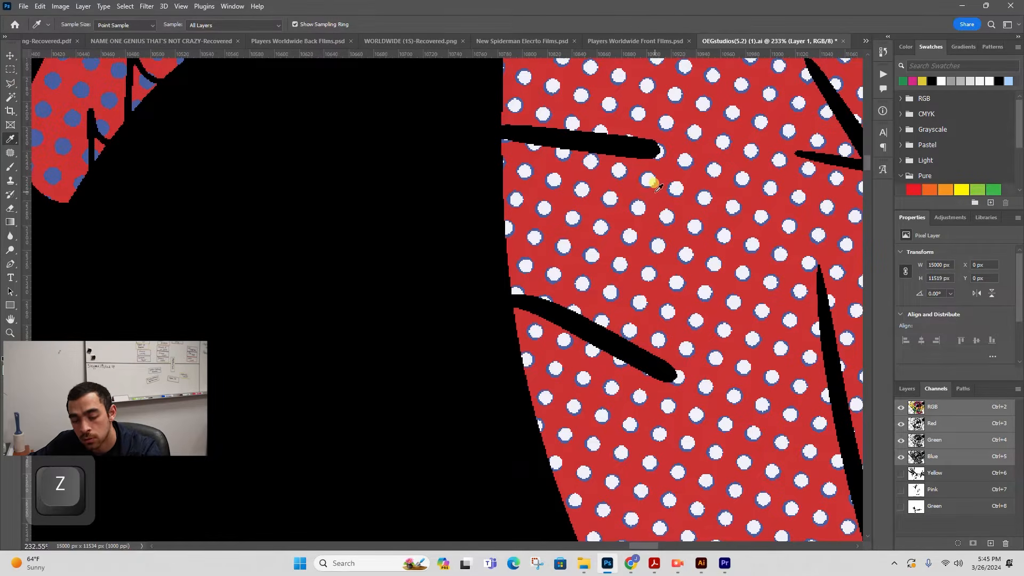
key("w")
left_click(652, 193)
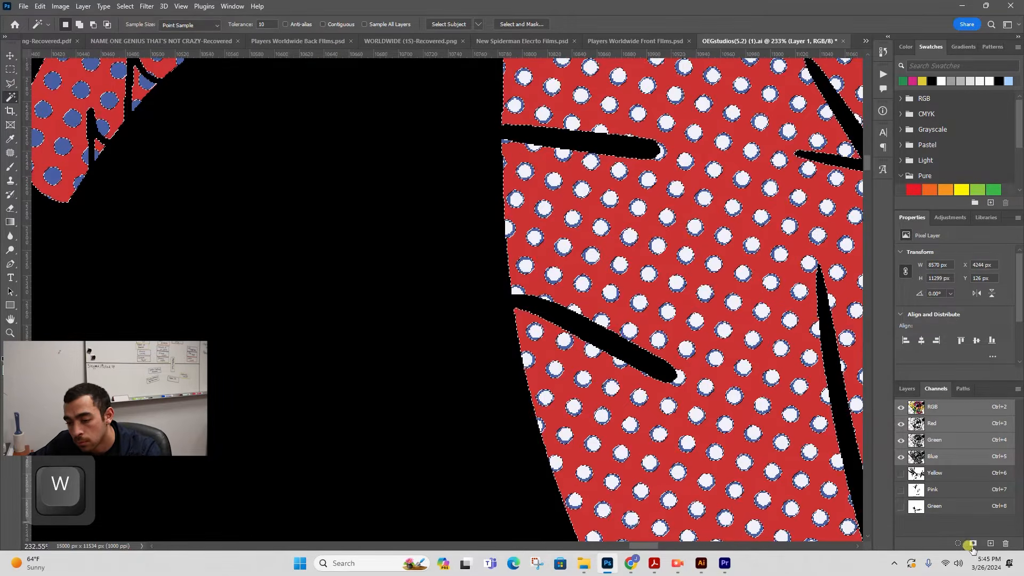
key("z")
left_click_drag(632, 302, 501, 301)
key("space")
left_click_drag(635, 281, 469, 96)
key("z")
left_click_drag(626, 310, 646, 313)
key("w")
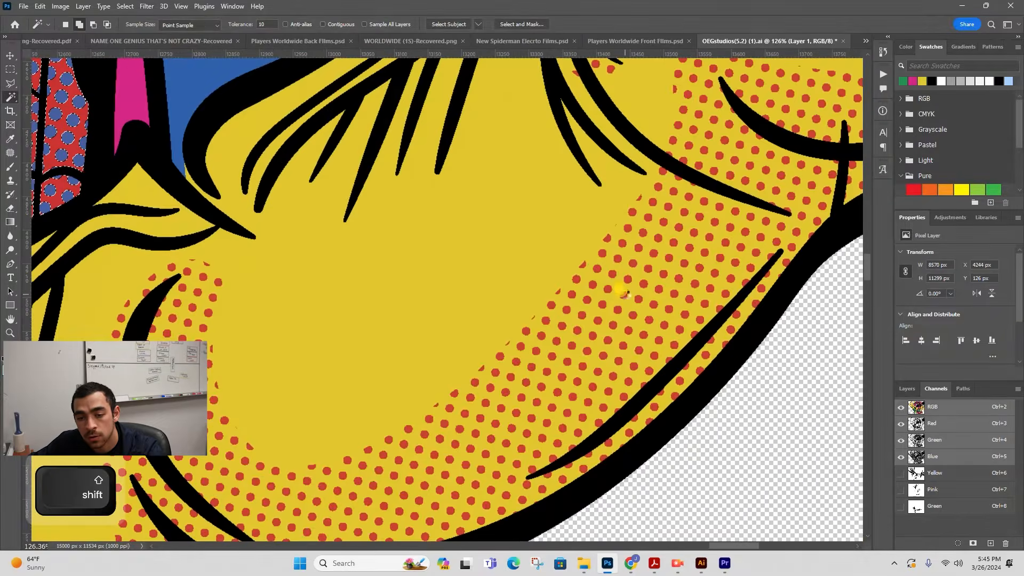
key("ctrl+d")
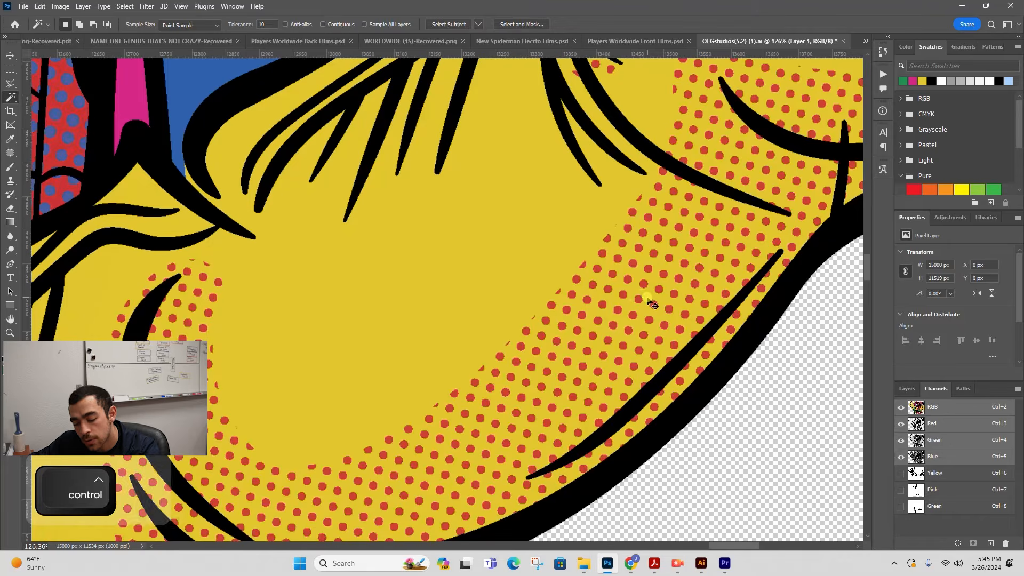
- Sample the reds of Electro's glove dots and Spider-Man's suit with the Eyedropper, and select both reds with the Magic Wand
key("i")
left_click(617, 308)
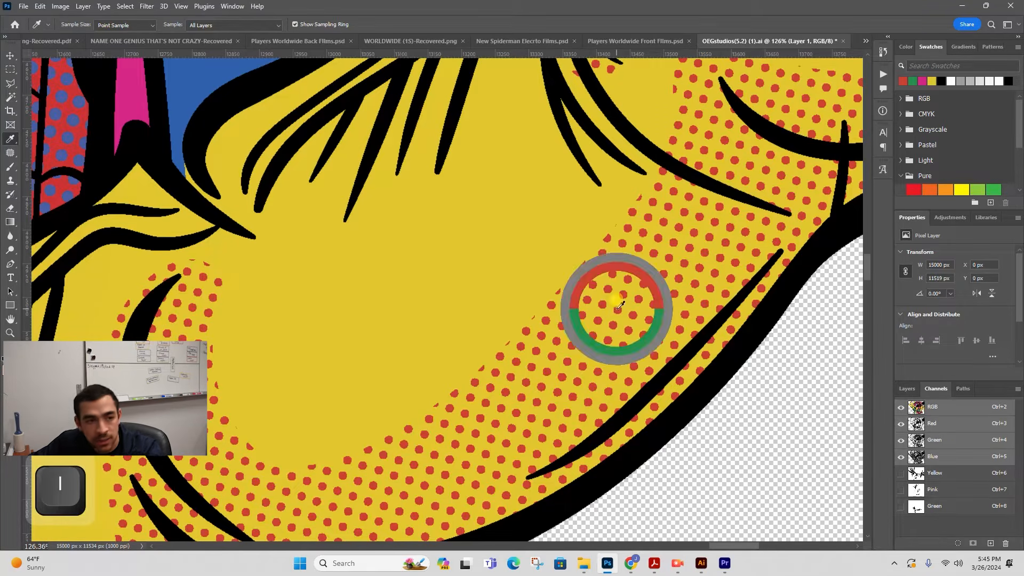
left_click(79, 129)
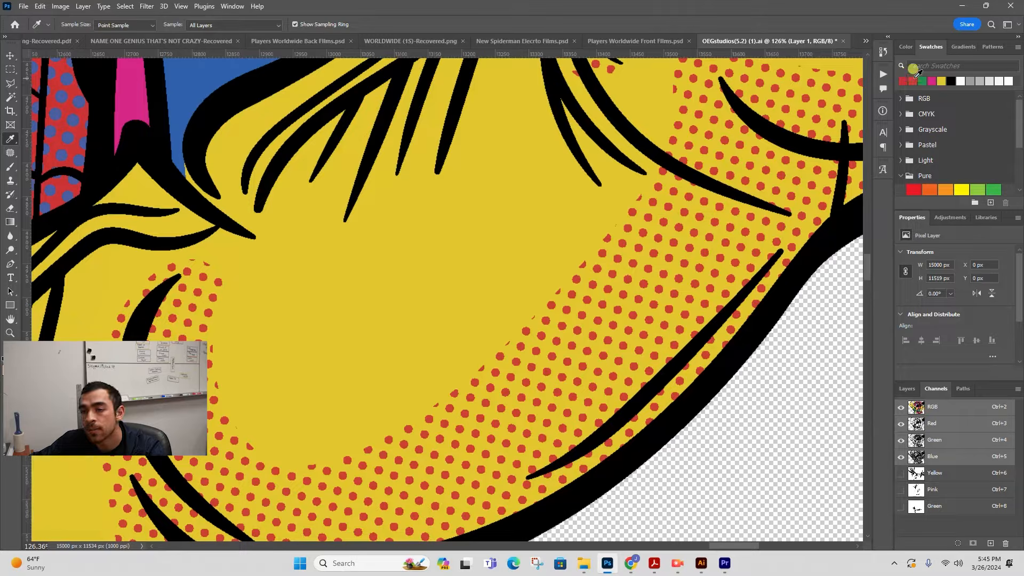
key("w")
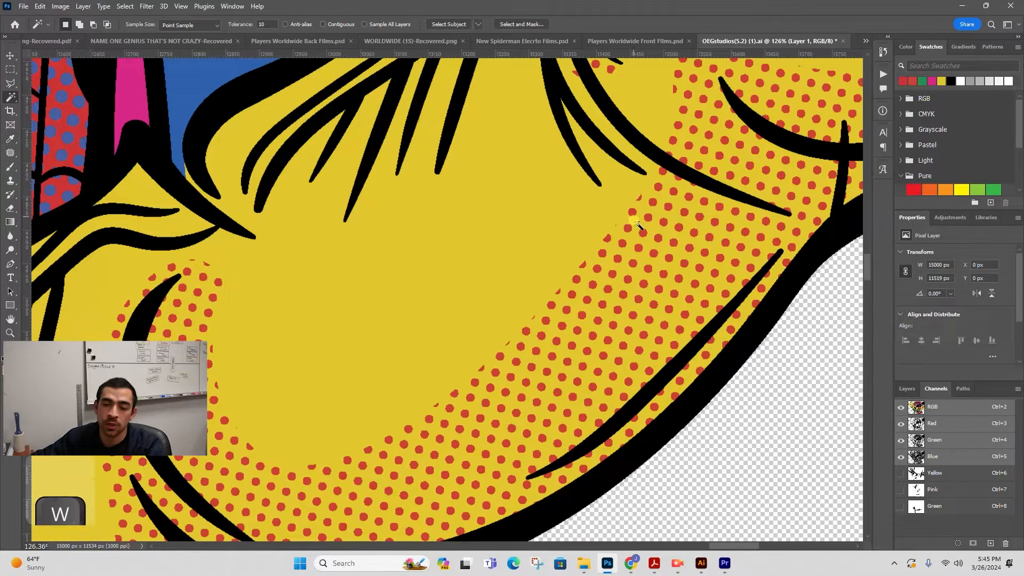
left_click(80, 110, "shift")
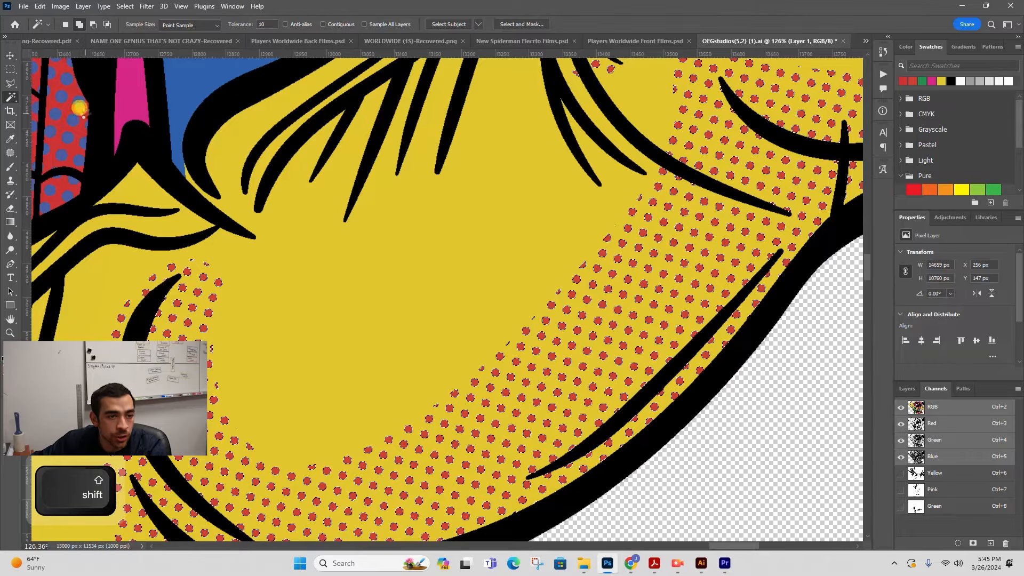
key("i")
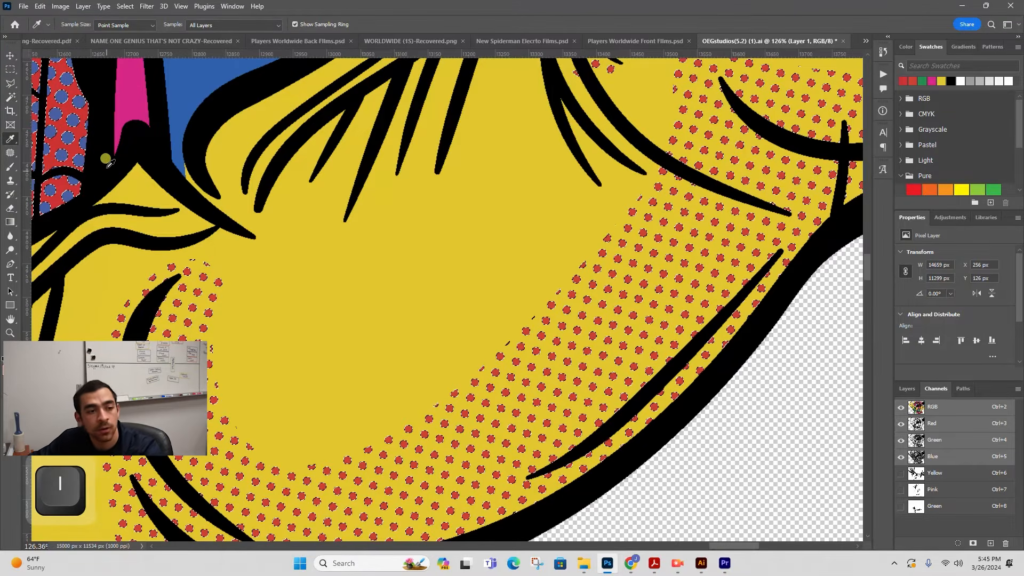
left_click(80, 125)
- Save the red selection as a new channel, deselect, and show that channel fitted to the window
left_click(973, 543)
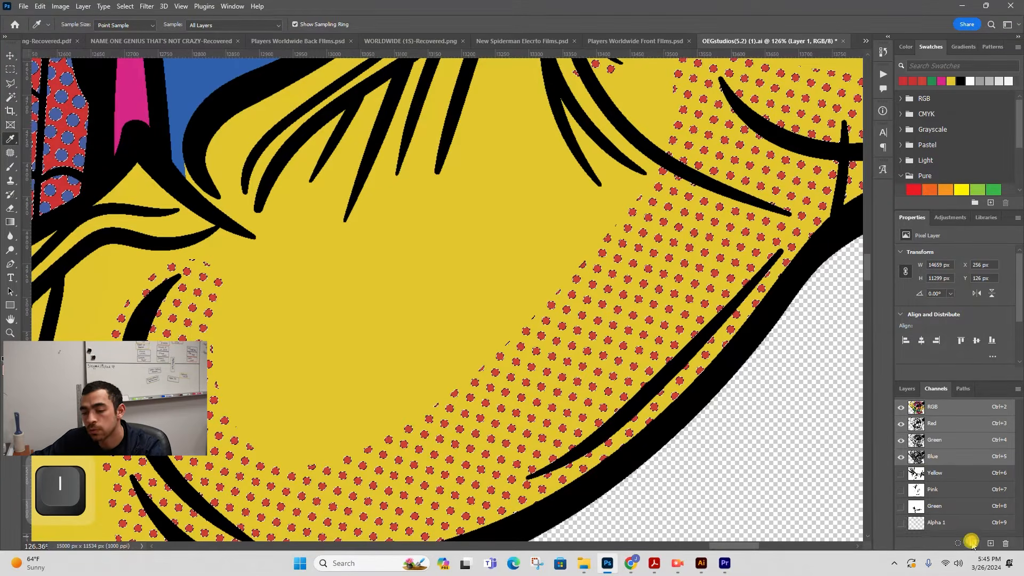
key("ctrl+d")
left_click(962, 526)
key("ctrl+0")
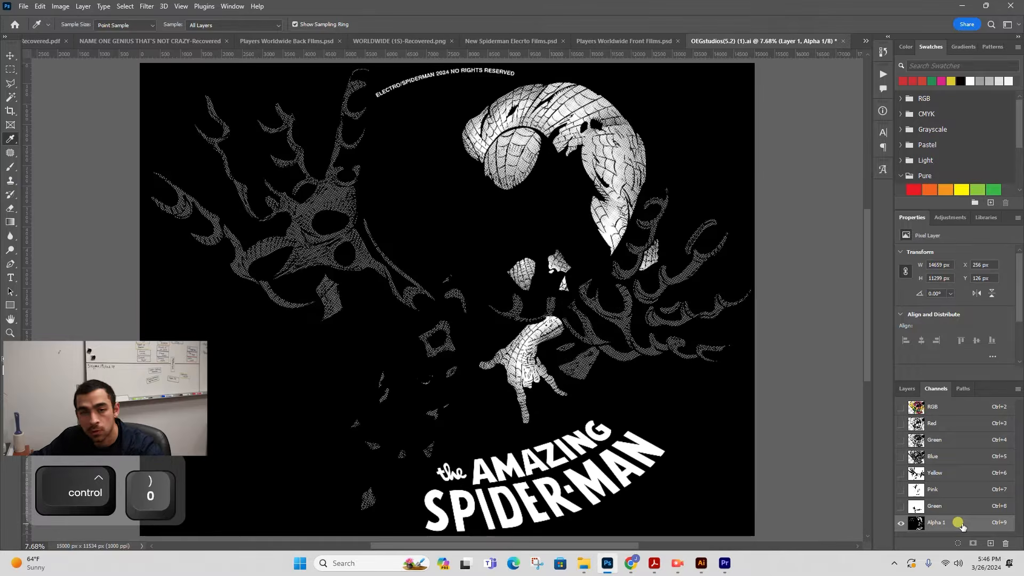
- Make the new channel a spot colour channel named Red in the sampled red cd3332, and invert it
double_click(961, 526)
left_click(20, 258)
left_click(26, 299)
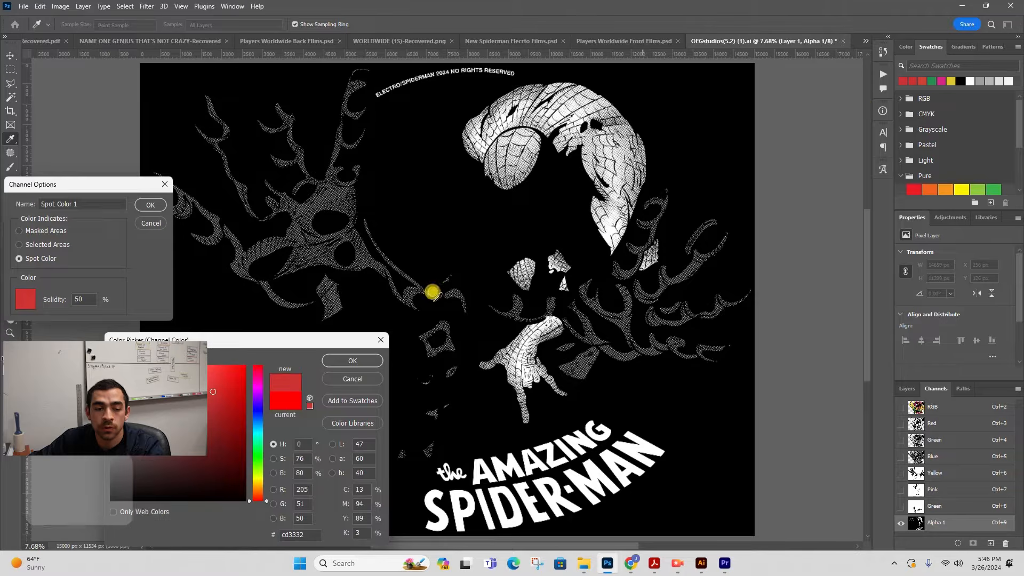
left_click(352, 360)
type("Red")
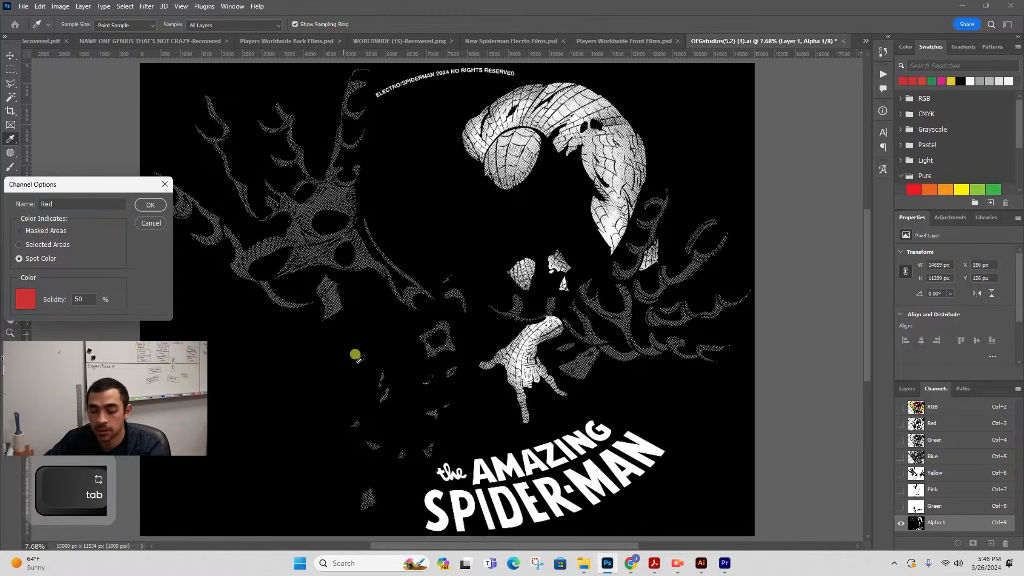
key("Return")
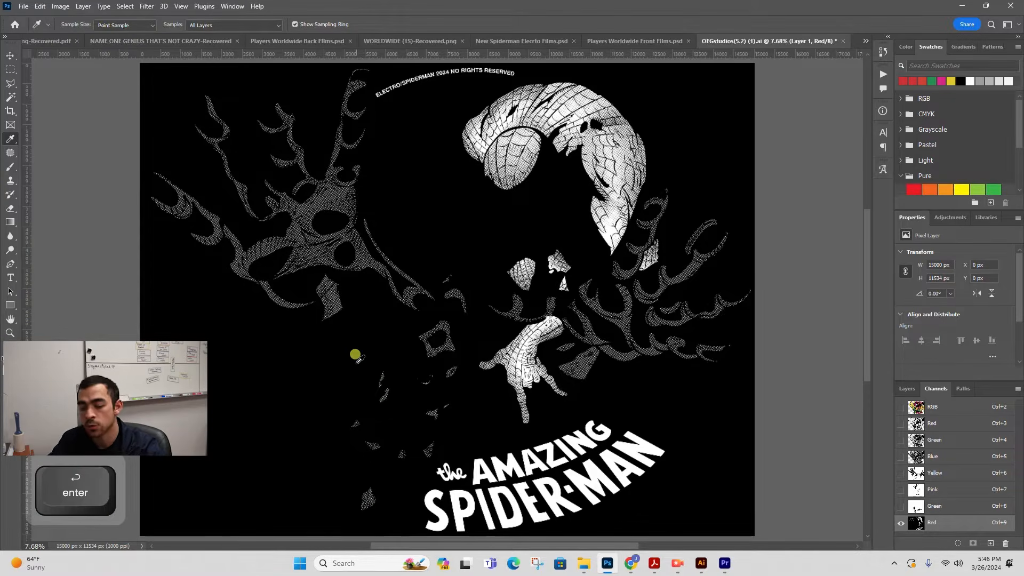
key("ctrl+i")
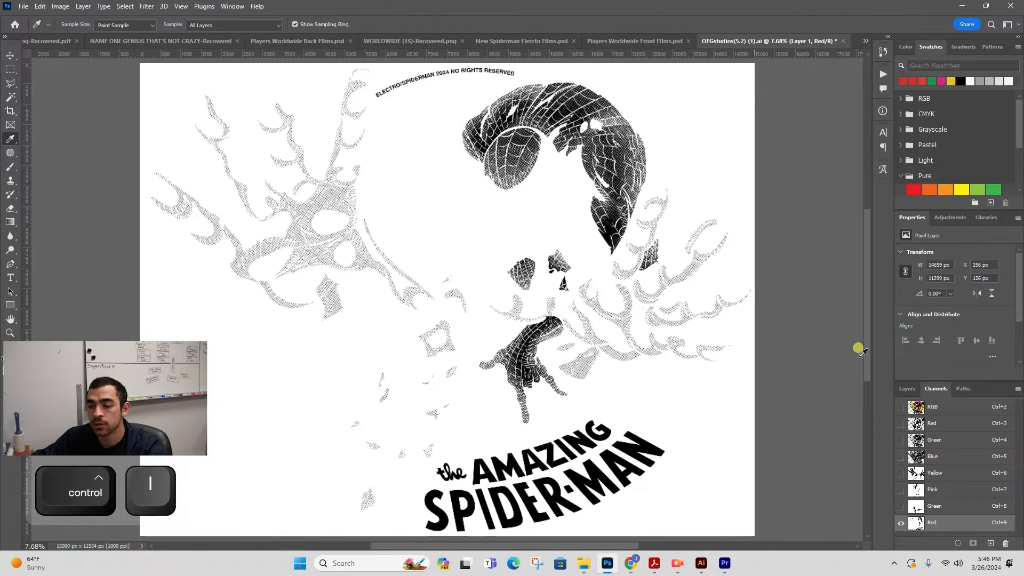
- Show the RGB composite and select the blue areas of the artwork with the Magic Wand
left_click(954, 408)
key("z")
left_click_drag(462, 193, 579, 167)
key("w")
key("z")
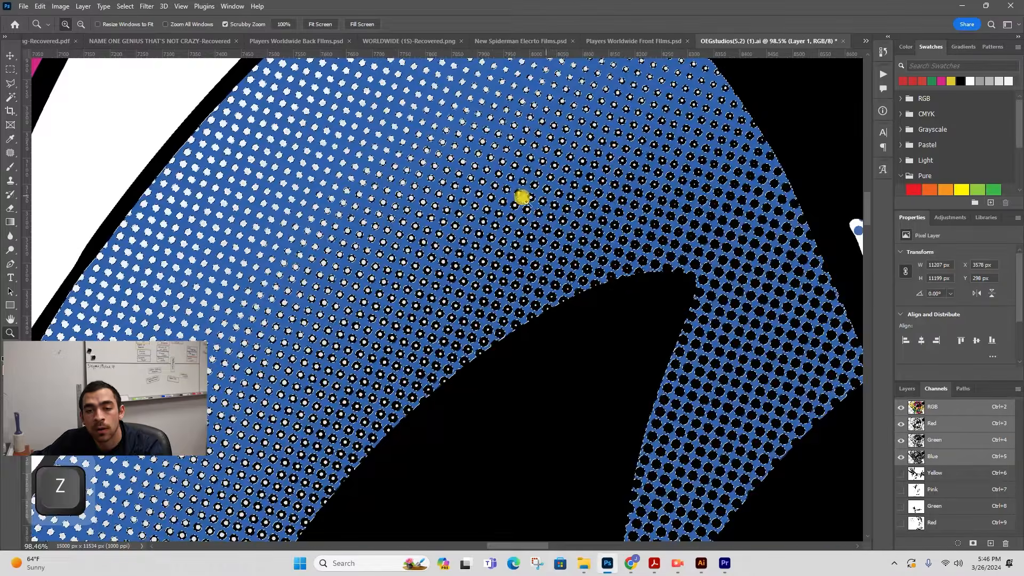
- Add the purplish-blue halftone dots in Spider-Man's red suit to the blue selection with the Magic Wand
left_click_drag(539, 197, 345, 214)
key("space")
key("z")
left_click_drag(388, 168, 466, 163)
left_click_drag(619, 211, 708, 251)
key("w")
key("z")
left_click_drag(560, 251, 594, 221)
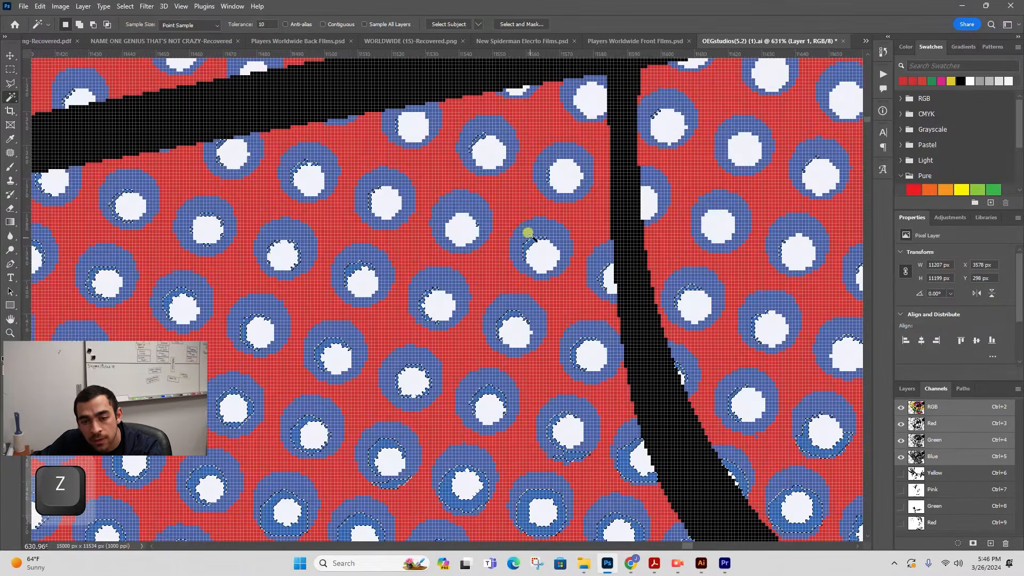
left_click(531, 226, "shift")
- Save the blue selection as a new channel, deselect, invert that channel, and return to the RGB composite
key("z")
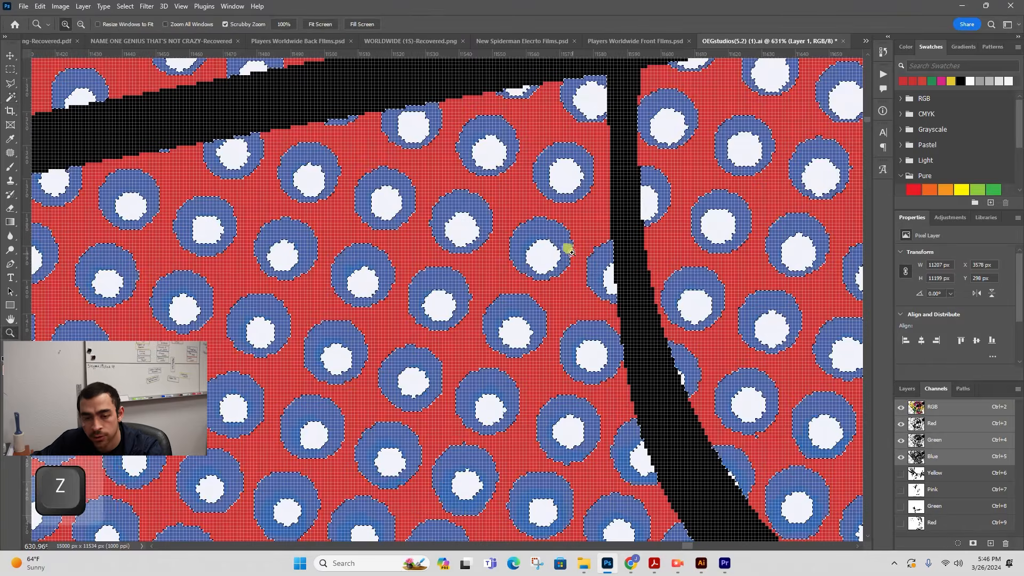
left_click_drag(567, 249, 432, 290)
key("space")
left_click_drag(509, 314, 510, 194)
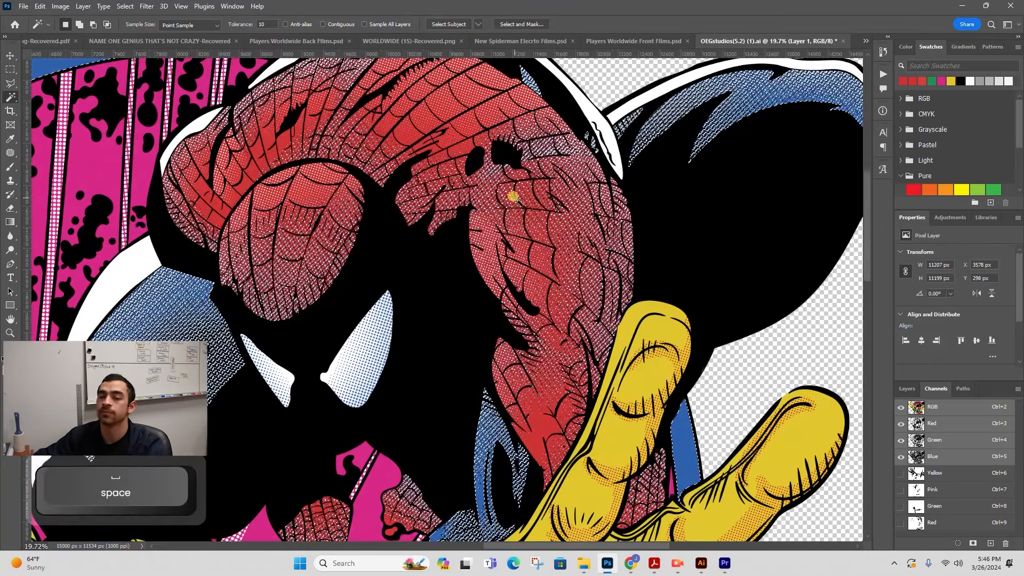
key("z")
left_click_drag(544, 228, 517, 231)
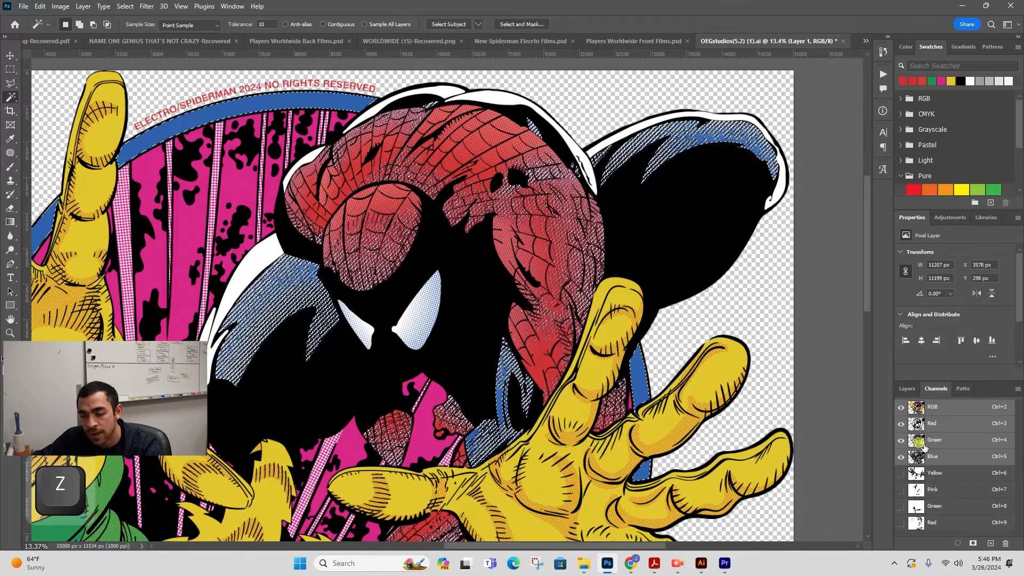
key("ctrl+d")
left_click(962, 533)
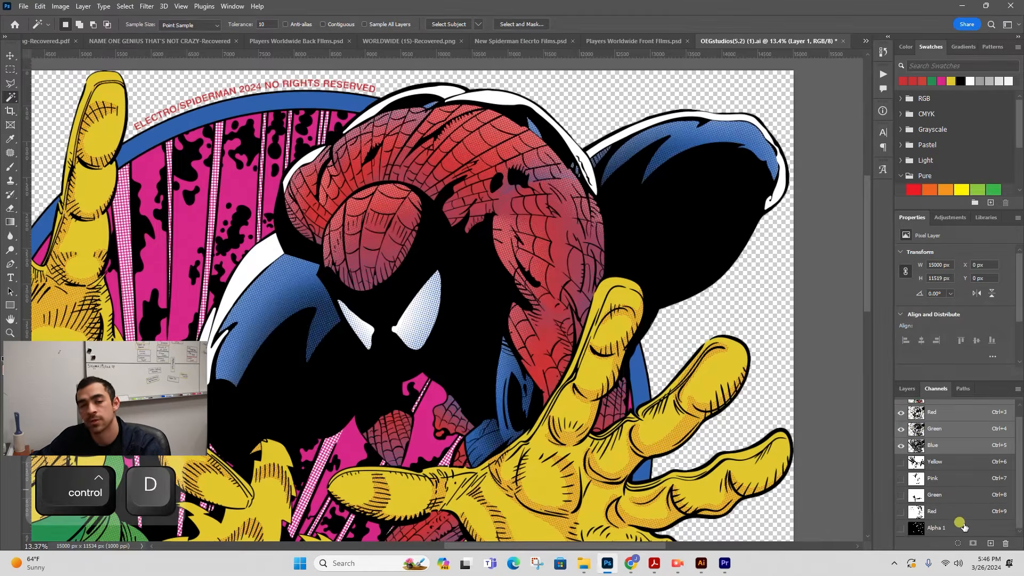
key("ctrl+i")
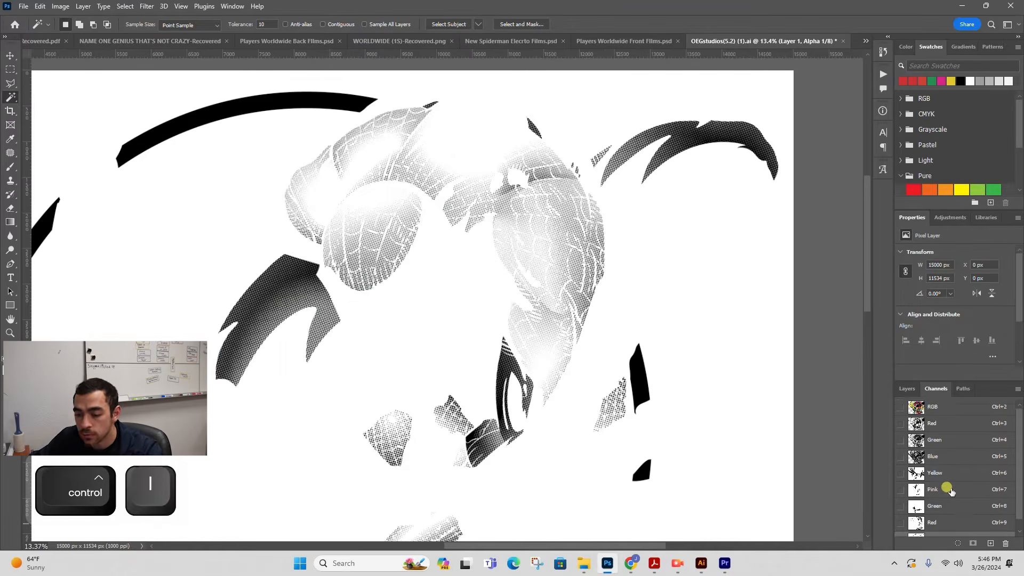
key("ctrl+2")
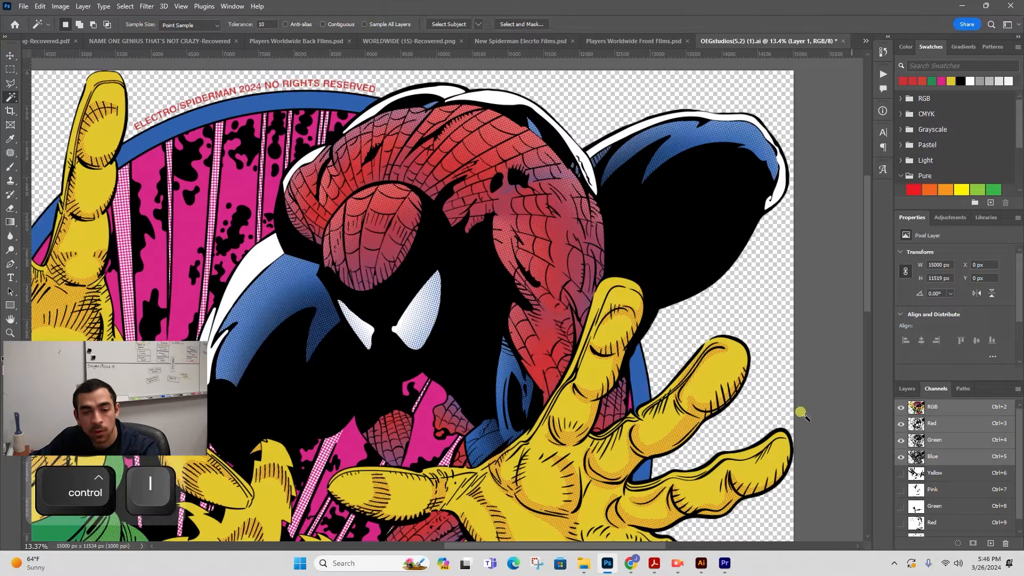
- Sample the blue of Spider-Man's shoulder halftone area with the Eyedropper
key("z")
left_click(321, 294)
left_click(322, 291)
key("i")
left_click(313, 266)
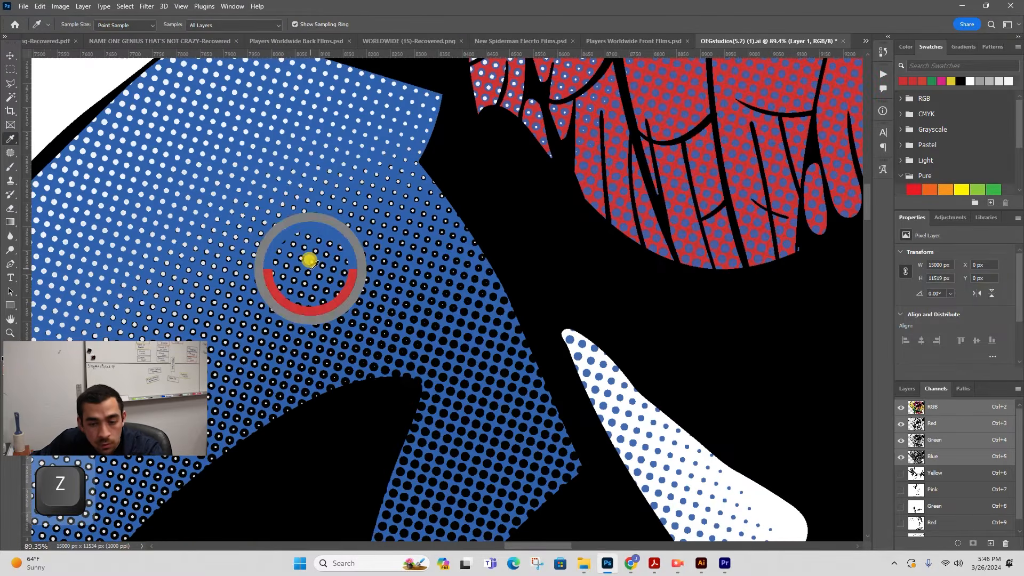
- Make the new channel a spot colour channel named Blue in the sampled blue, and fit the artwork in view
scroll(955, 531, "down", 1)
double_click(957, 529)
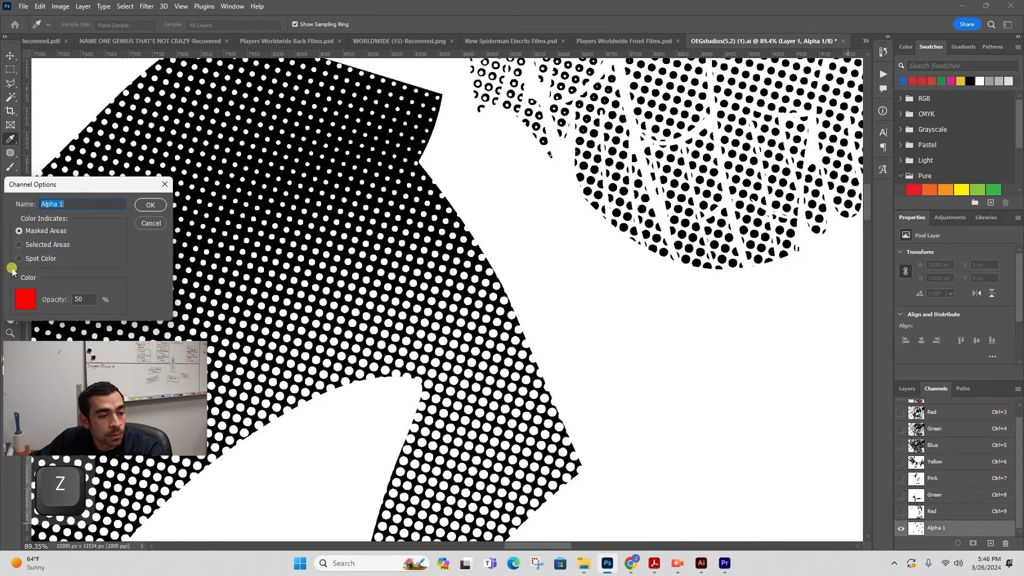
left_click(21, 260)
left_click(25, 299)
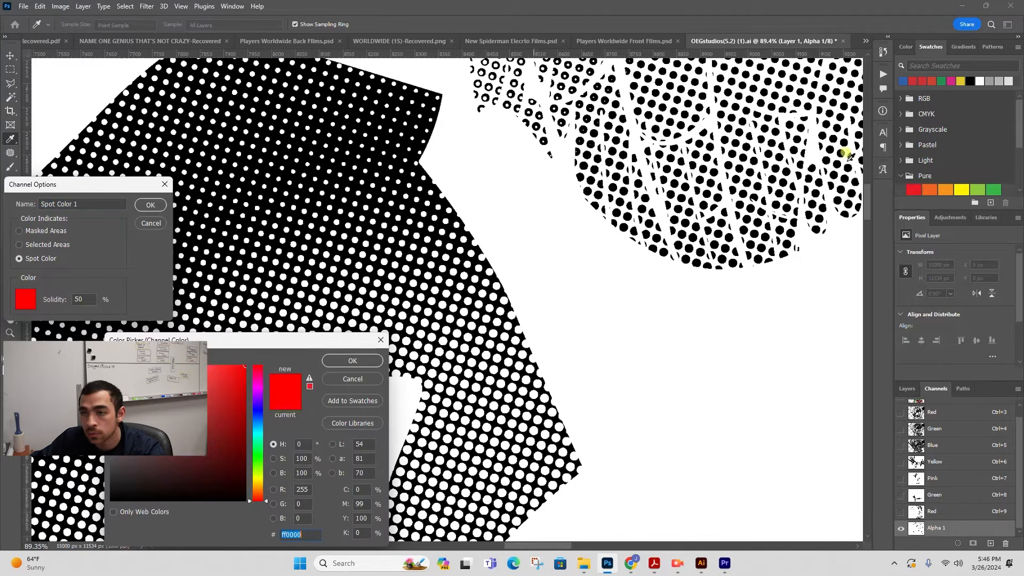
left_click(902, 81)
left_click(353, 361)
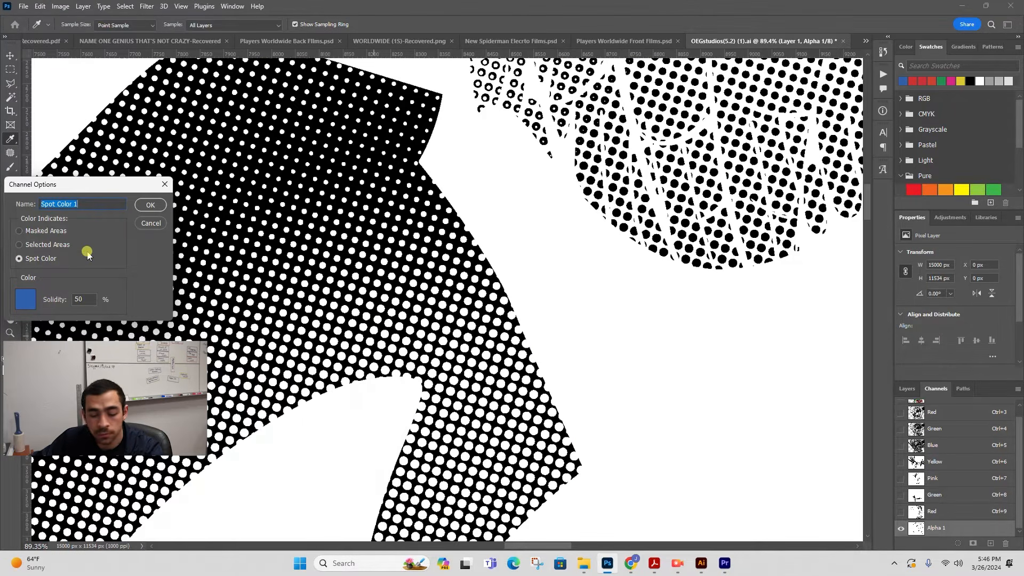
type("Blue")
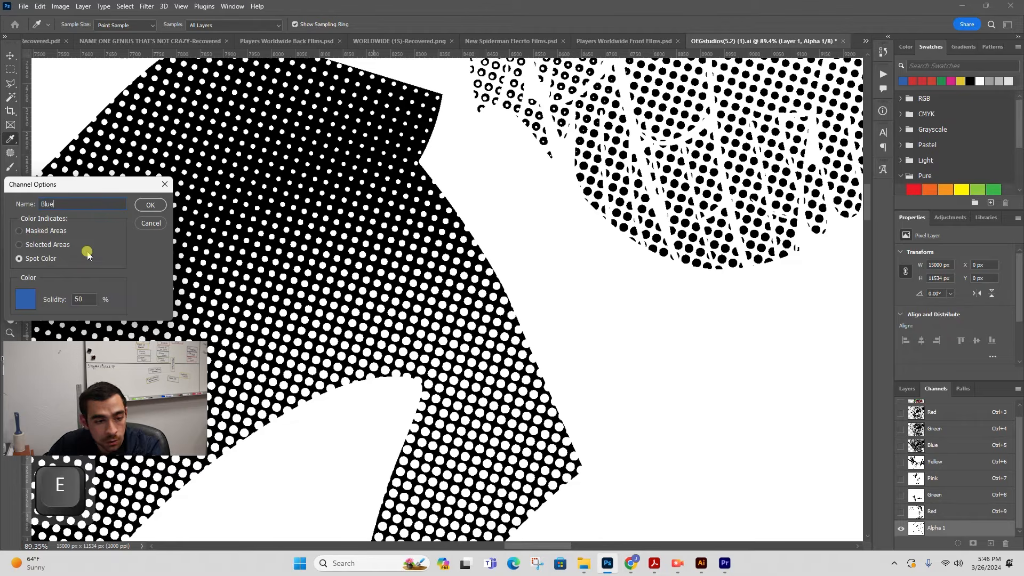
key("Return")
key("ctrl+0")
key("ctrl+o")
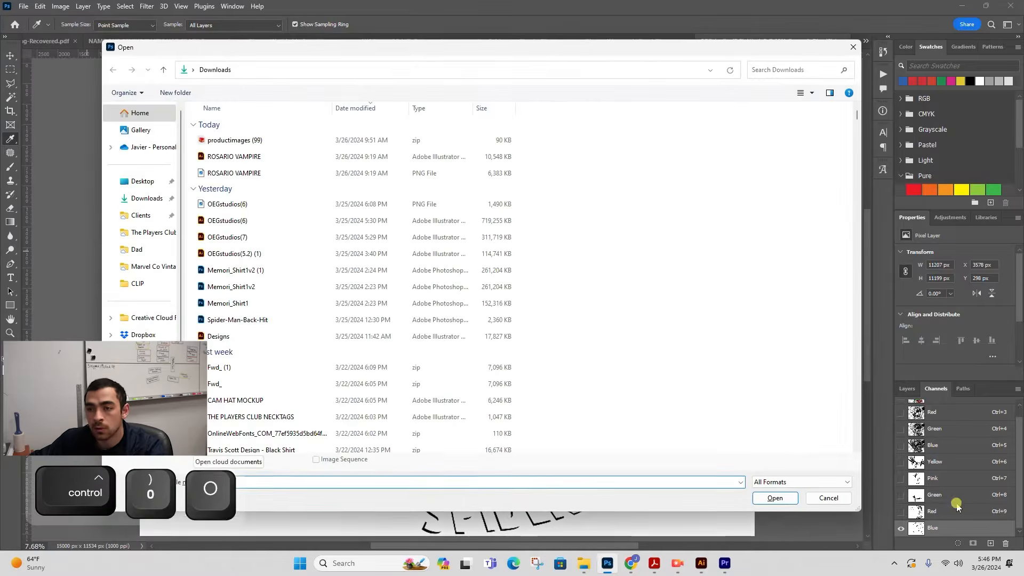
left_click(853, 47)
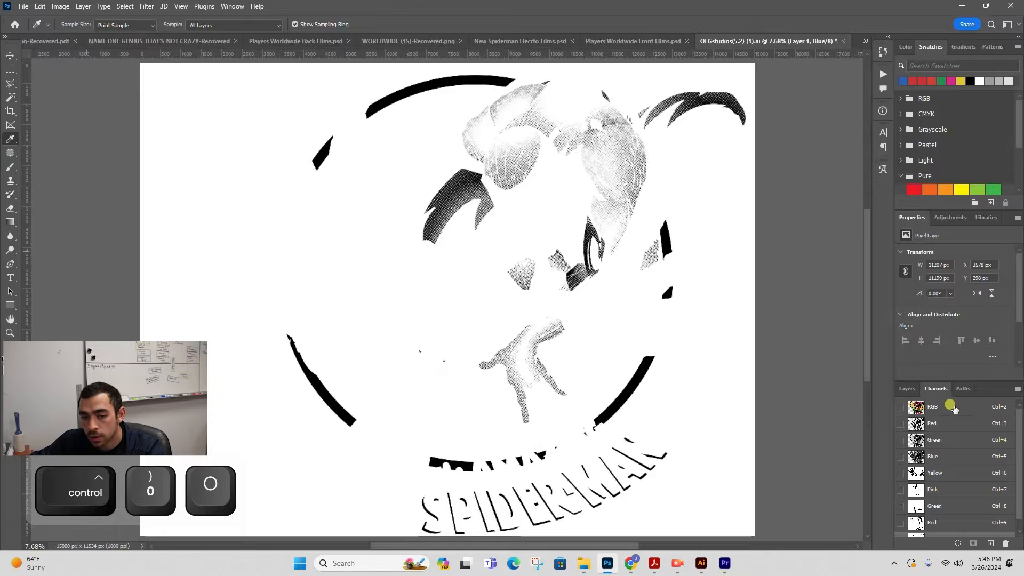
- Show the RGB composite and select the black areas of the artwork with the Magic Wand
left_click(951, 406)
key("z")
left_click_drag(566, 212, 585, 215)
key("w")
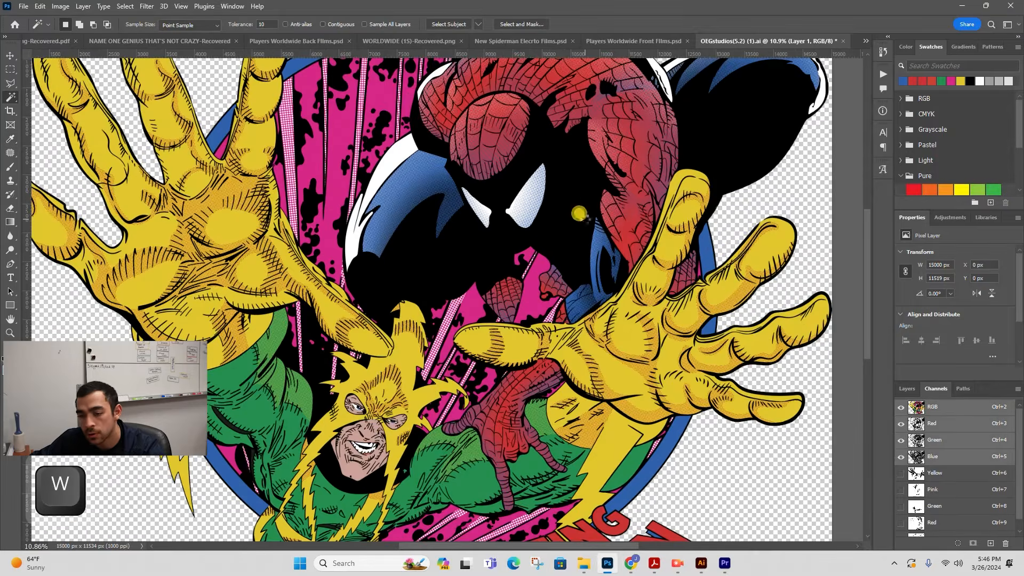
left_click(580, 214)
- Save the black selection as a new channel, deselect, and invert that channel
scroll(956, 505, "down", 1)
left_click(972, 542)
key("ctrl+d")
scroll(960, 530, "down", 1)
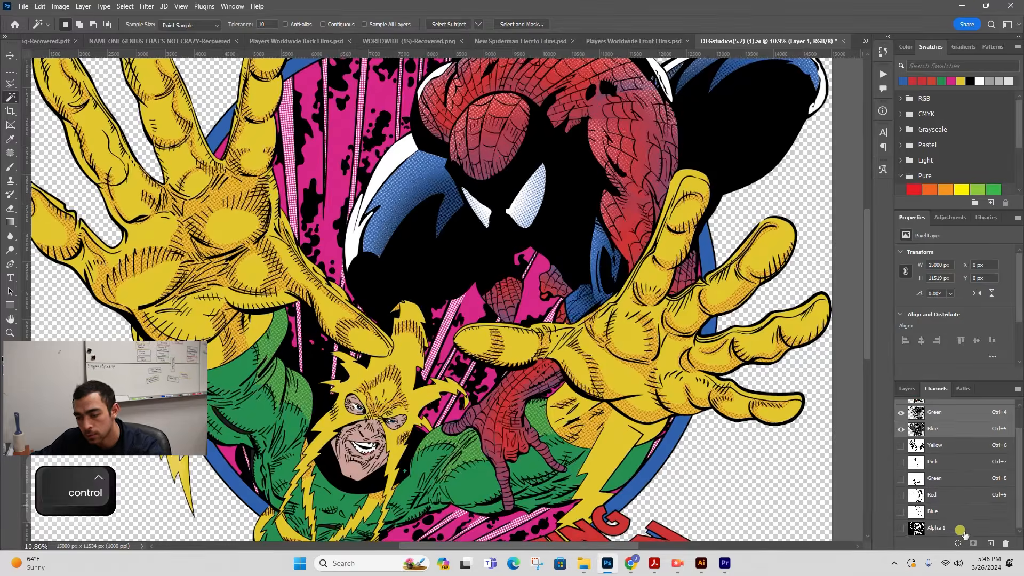
left_click(963, 531)
key("ctrl+i")
- Make the new channel a spot colour channel named Black, coloured black with 100% solidity
double_click(963, 528)
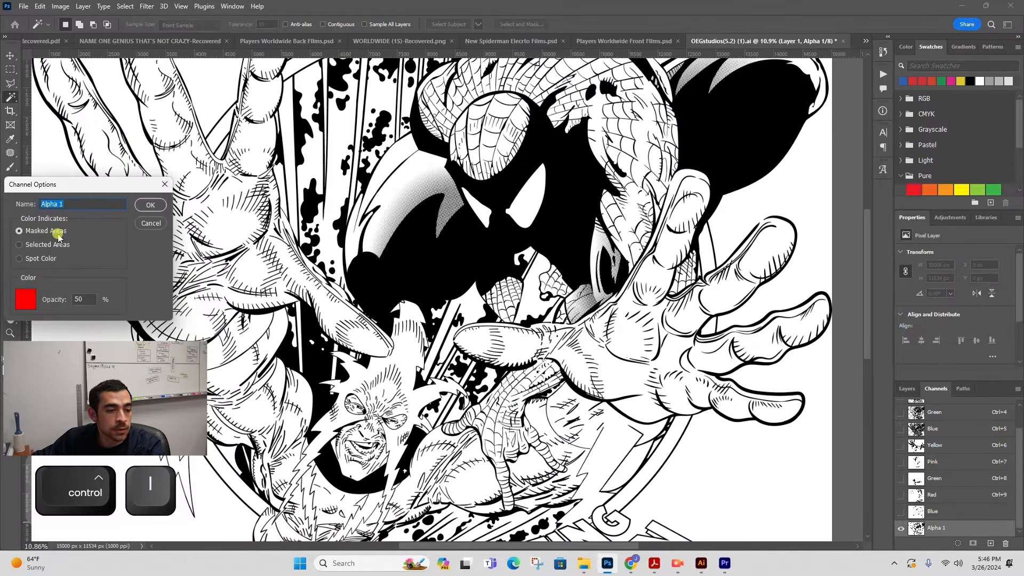
type("Black")
key("Tab")
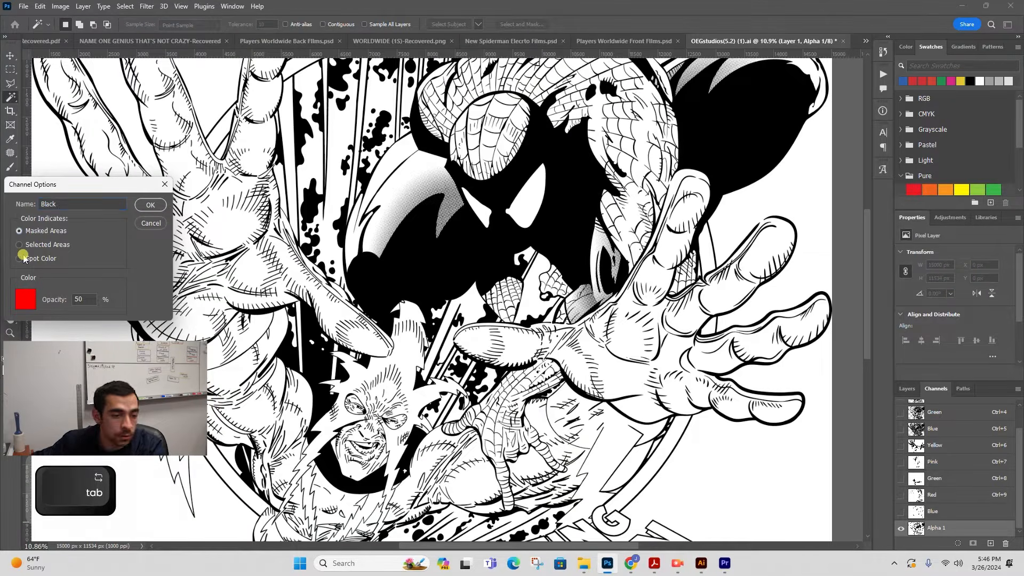
left_click(24, 302)
left_click(228, 464)
left_click(343, 359)
type("100")
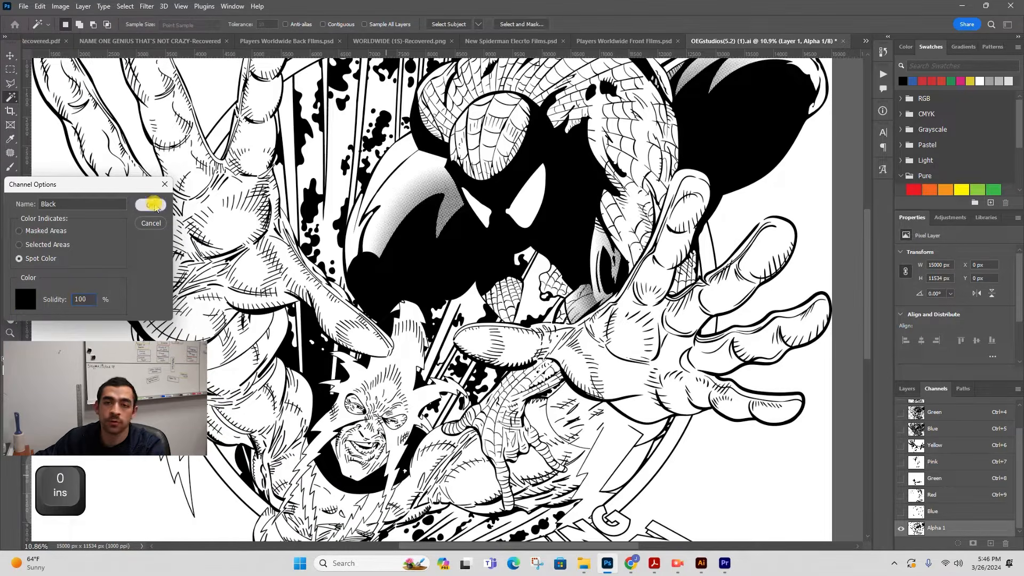
left_click(152, 205)
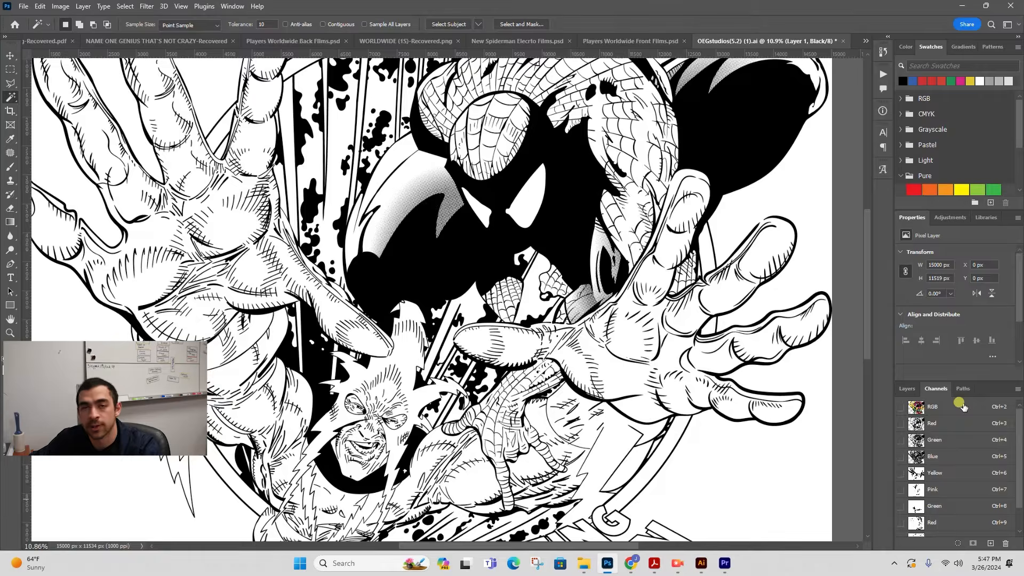
- Show the RGB composite and select the white highlights and eye areas with the Magic Wand
left_click(960, 405)
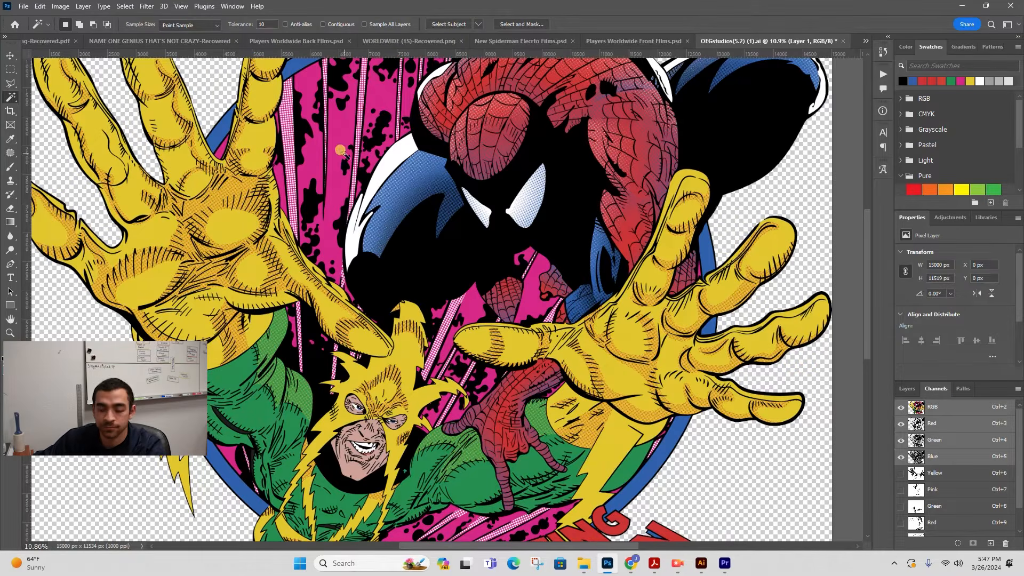
key("z")
left_click(462, 162)
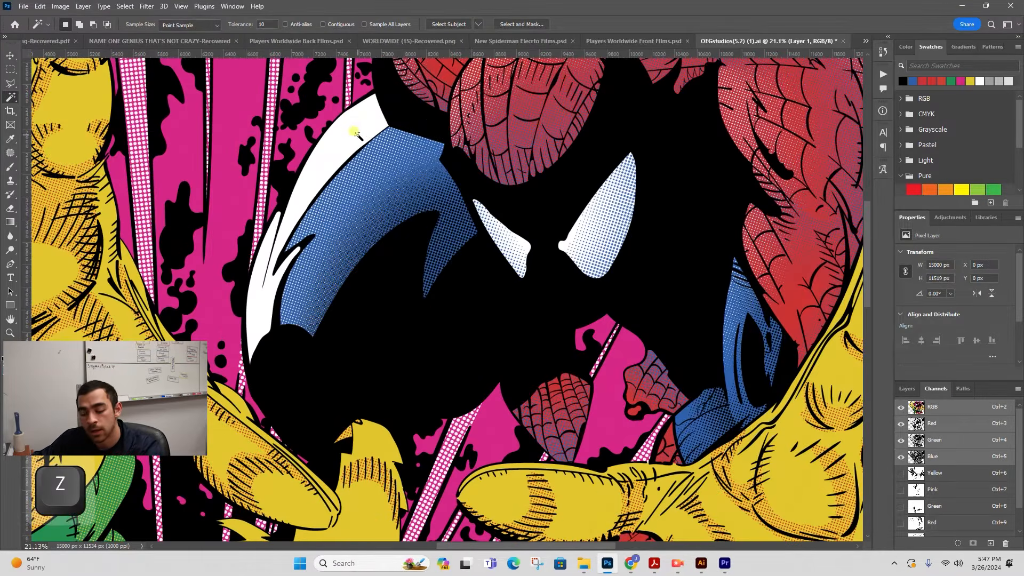
left_click(358, 134)
- Save the white selection as a new channel, deselect, and invert that channel
scroll(993, 534, "down", 2)
scroll(972, 533, "up", 1)
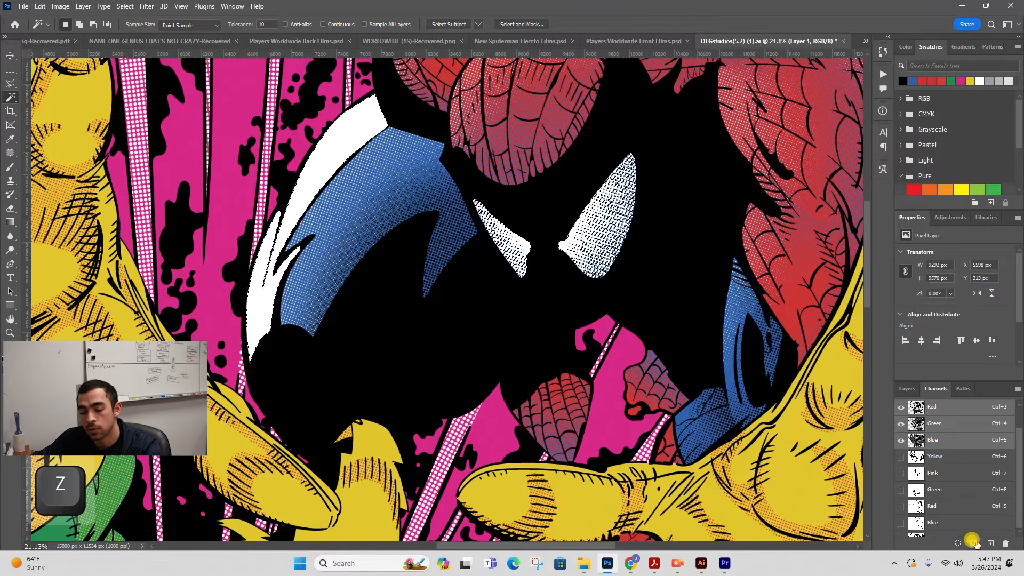
key("ctrl+d")
scroll(972, 534, "down", 1)
left_click(966, 524)
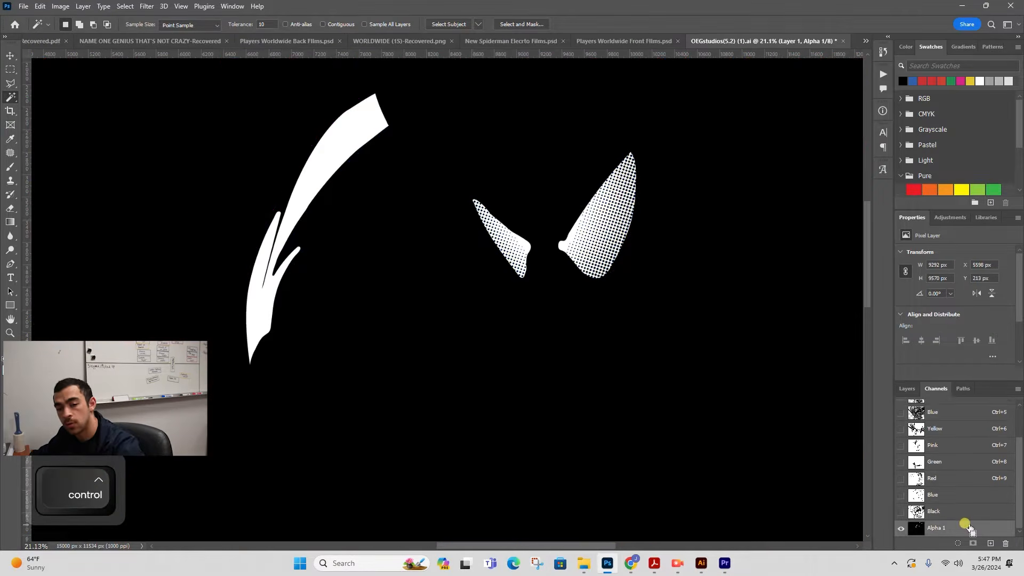
key("ctrl+i")
- Make the new channel a spot colour channel named Highlight White, coloured white with 100% solidity
double_click(967, 527)
left_click(19, 258)
left_click(25, 299)
left_click(211, 356)
left_click(331, 362)
type("Highlig")
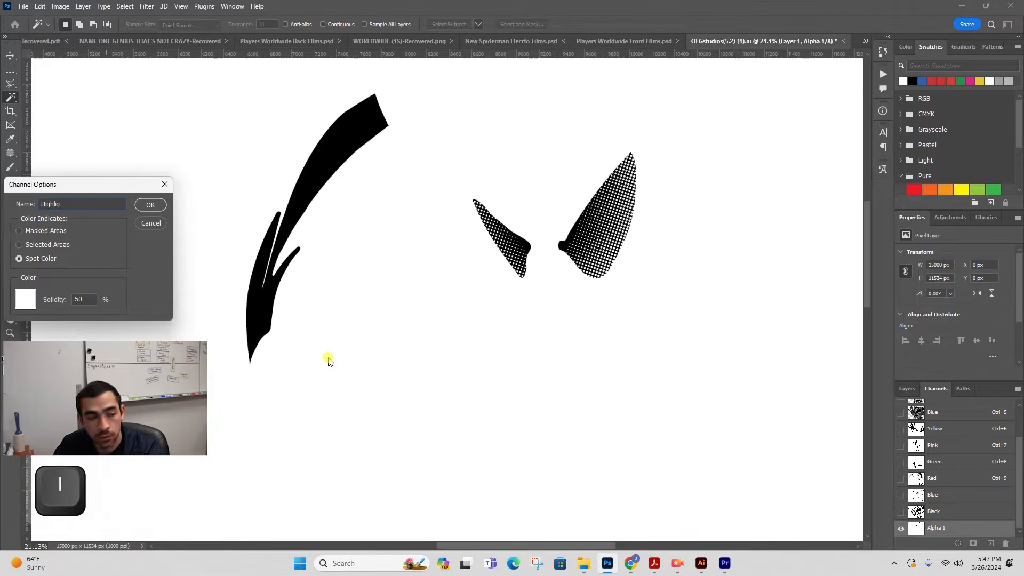
type("ht Whitw")
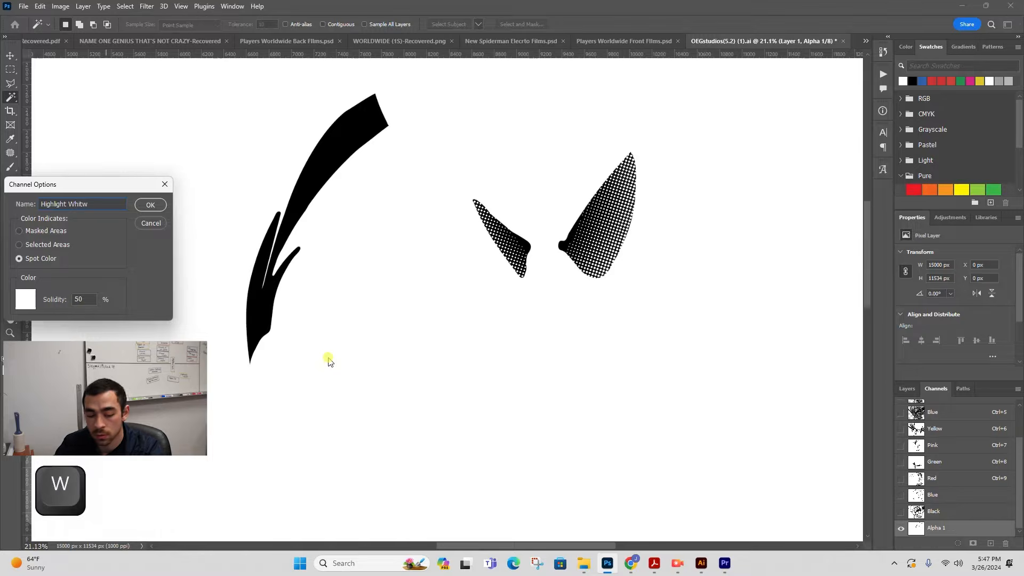
key("BackSpace")
type("e")
key("Tab")
key("Tab")
type("100")
key("Return")
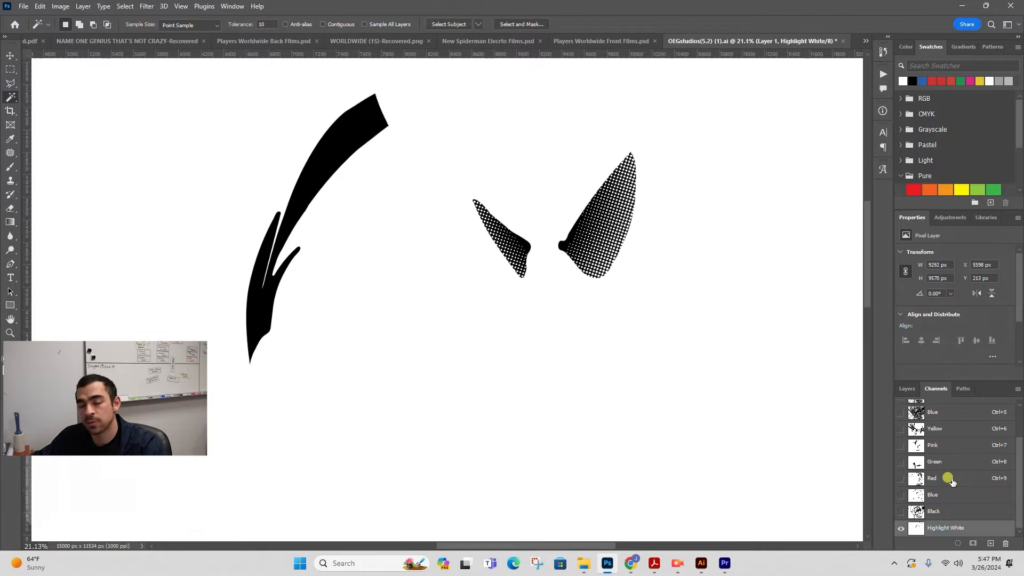
- Show the spot channels from Yellow to Highlight White together and compare the full artwork with and without the RGB composite
left_click_drag(898, 429, 896, 518)
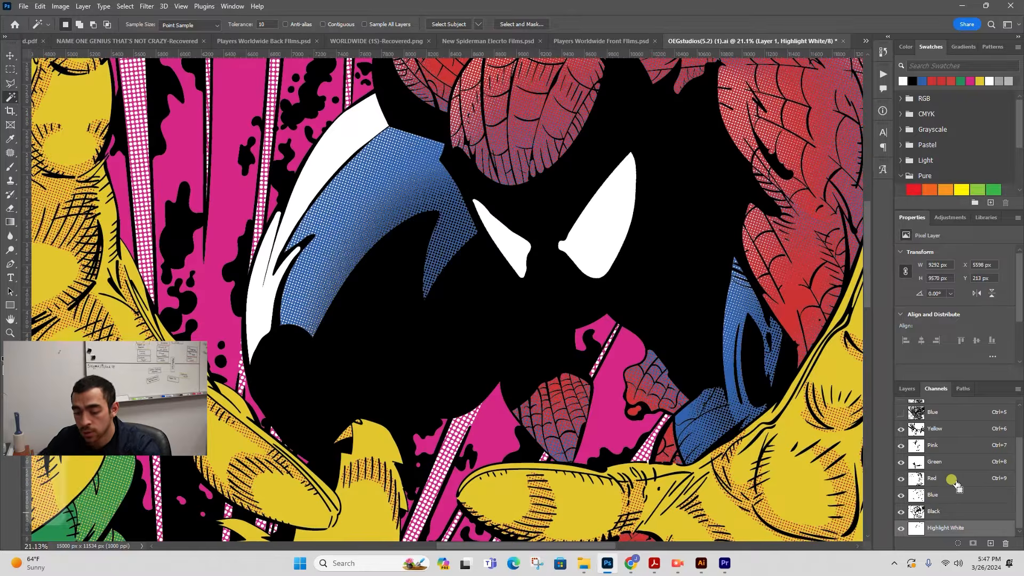
key("ctrl+0")
scroll(939, 464, "up", 3)
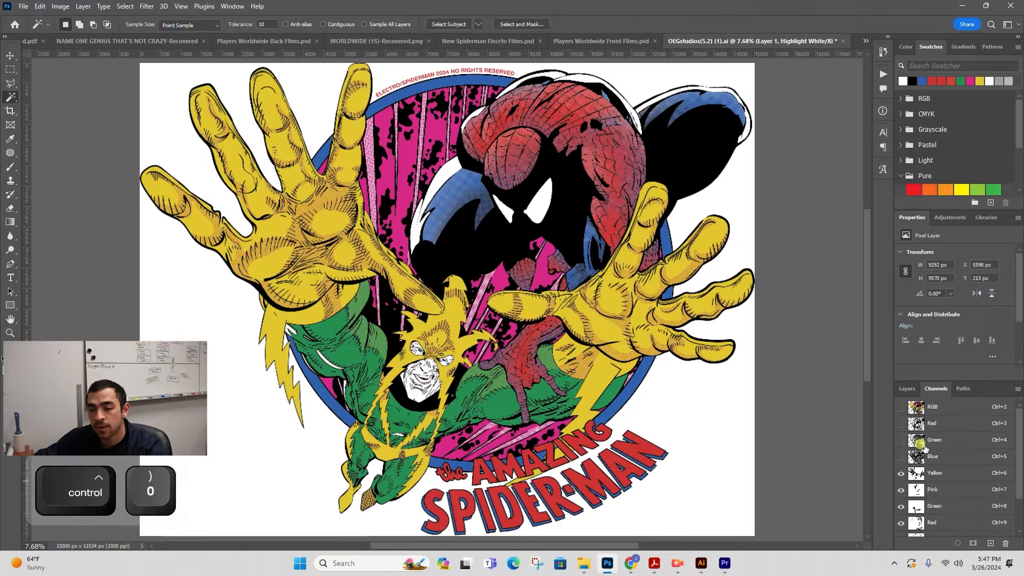
left_click(900, 407)
left_click(900, 407)
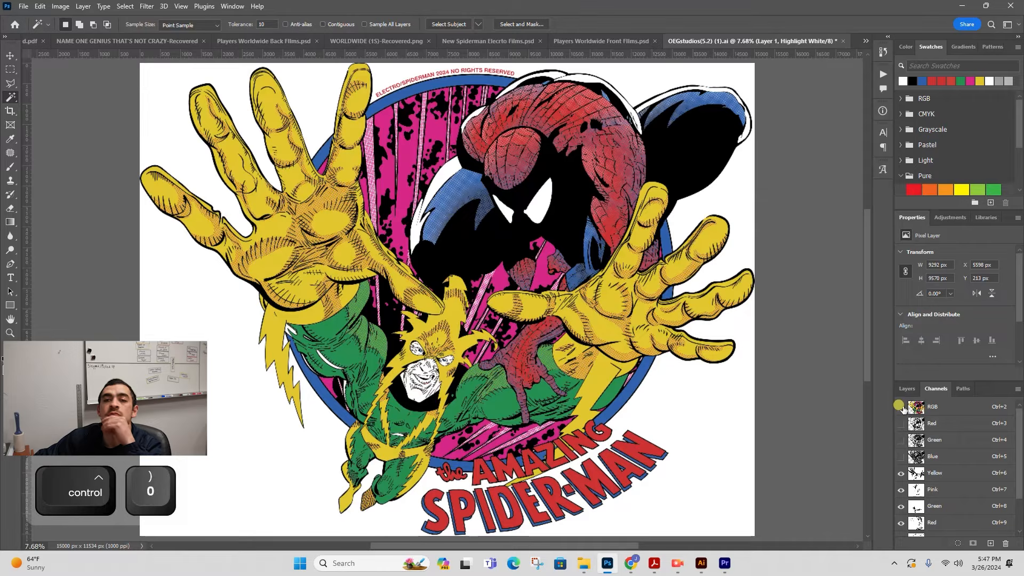
scroll(901, 497, "down", 3)
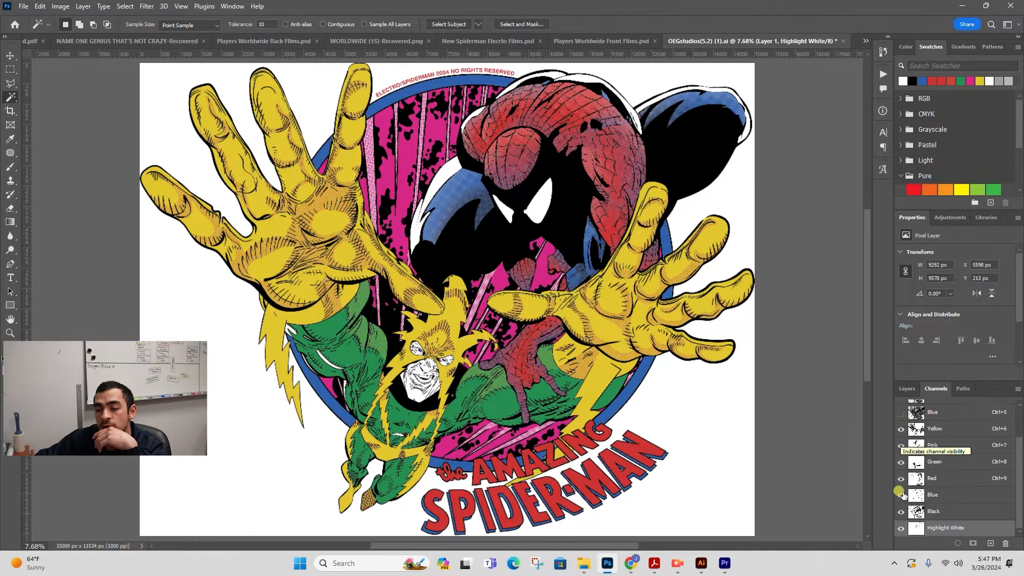
scroll(916, 486, "up", 3)
left_click(900, 407)
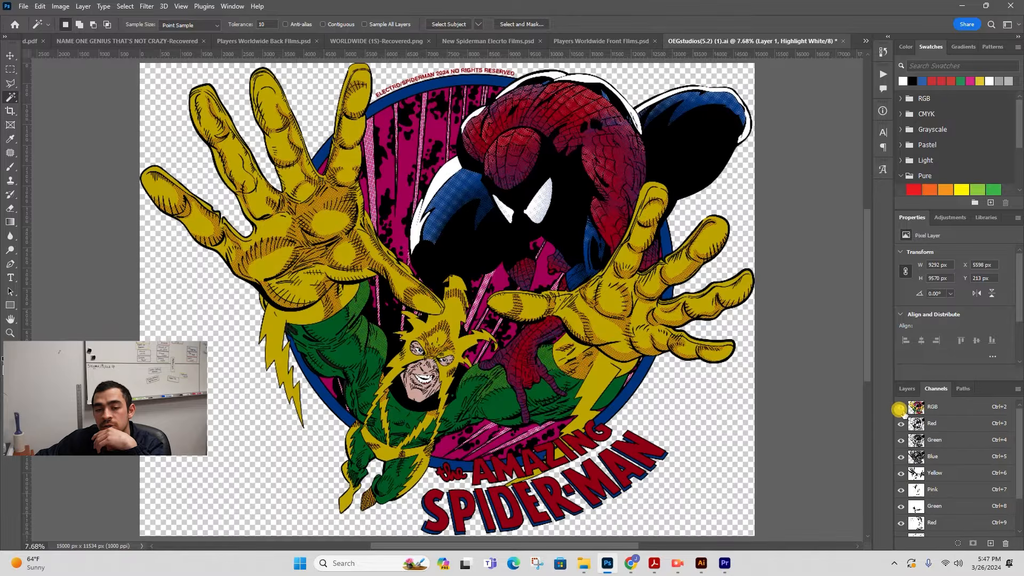
left_click(901, 408)
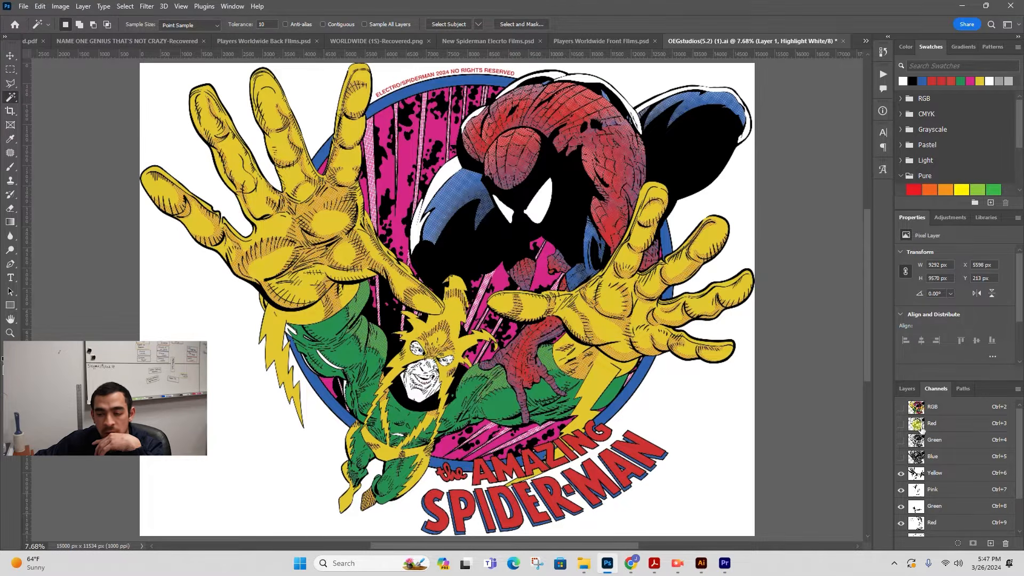
left_click(936, 474)
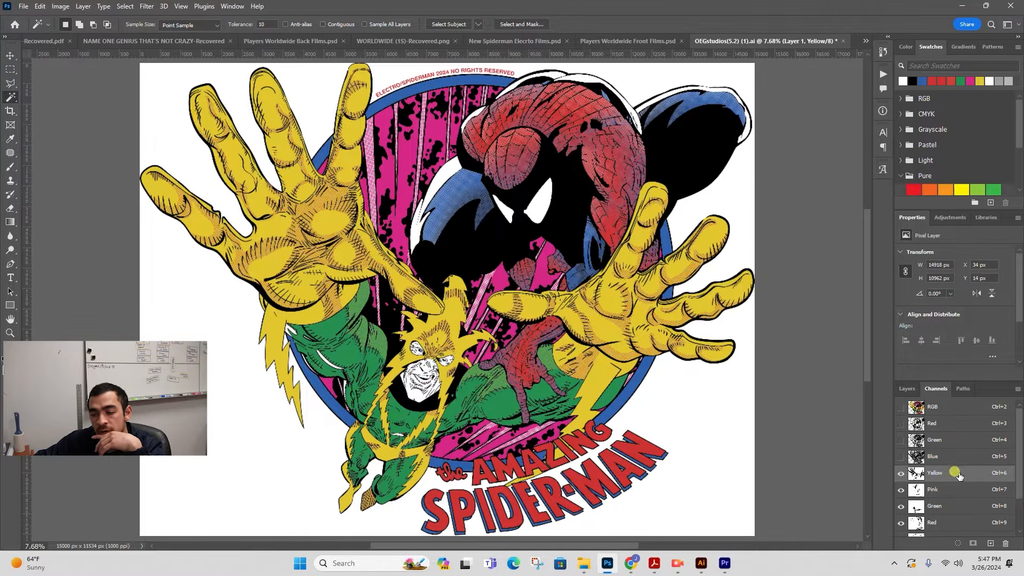
- Show the RGB composite, select Electro's skin with the Magic Wand, and sample its skin tone
left_click(954, 408)
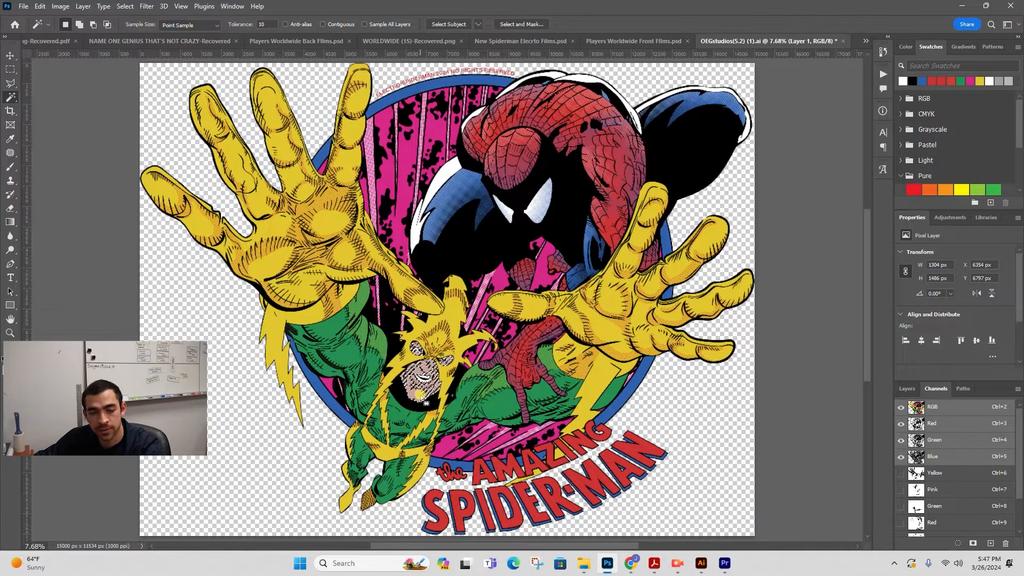
key("i")
- Save the skin selection as a new channel, deselect, and invert that channel
scroll(985, 459, "down", 3)
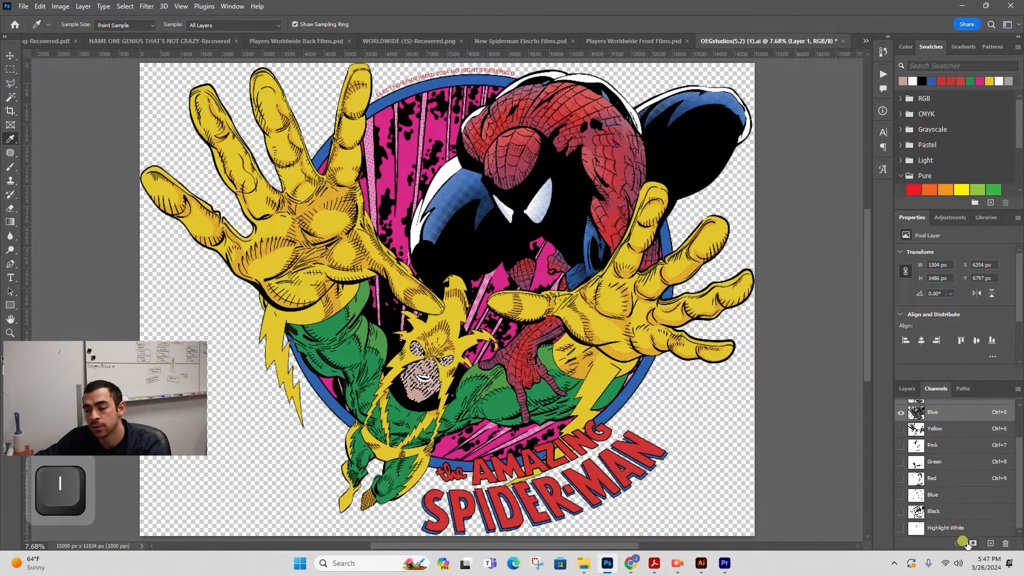
key("ctrl+d")
left_click(968, 527)
key("ctrl+i")
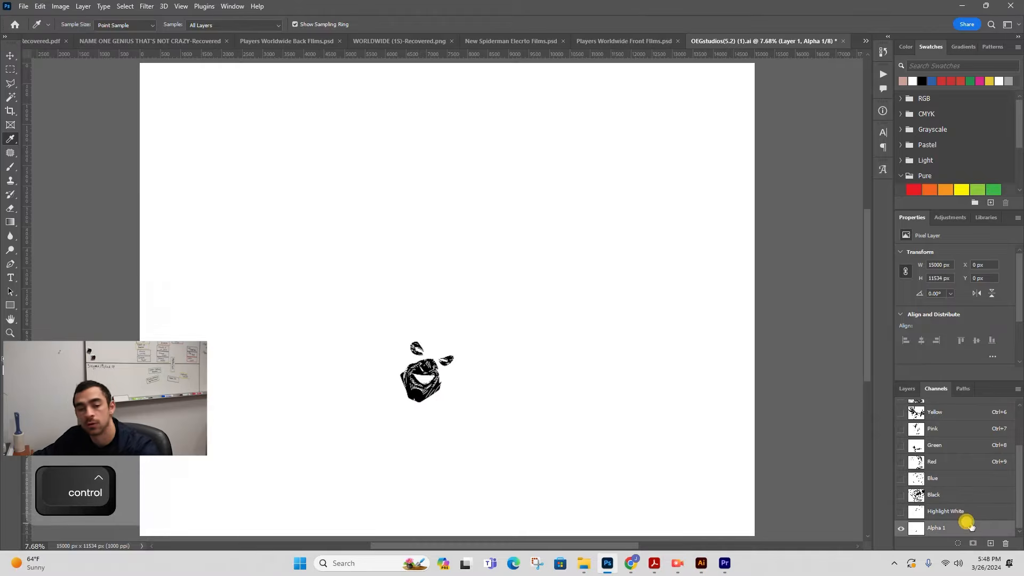
- Make the new channel a spot colour channel named Skin in the sampled skin tone
double_click(967, 525)
left_click(20, 258)
left_click(27, 299)
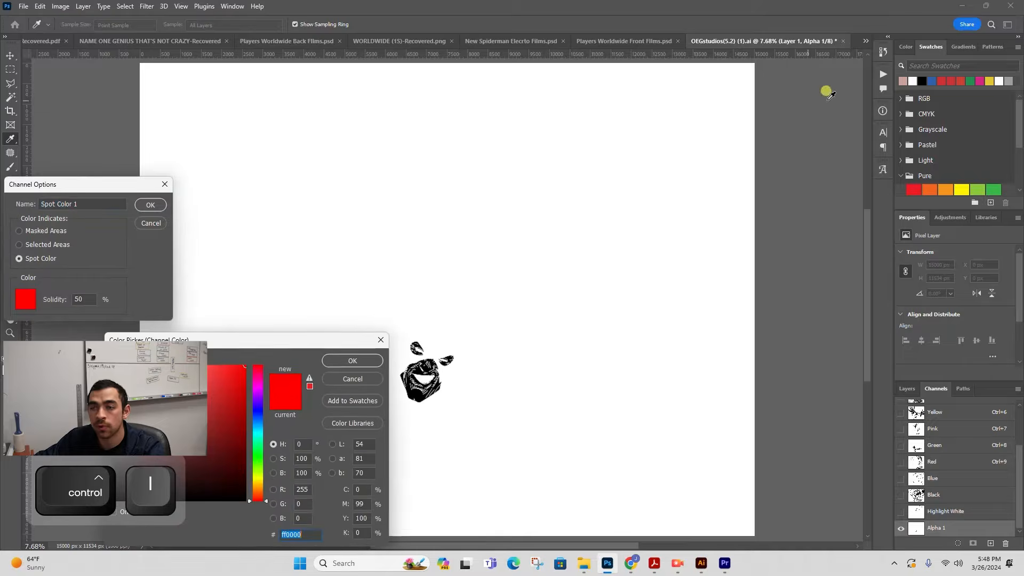
left_click(902, 81)
left_click(355, 360)
type("Skion")
key("Tab")
key("Tab")
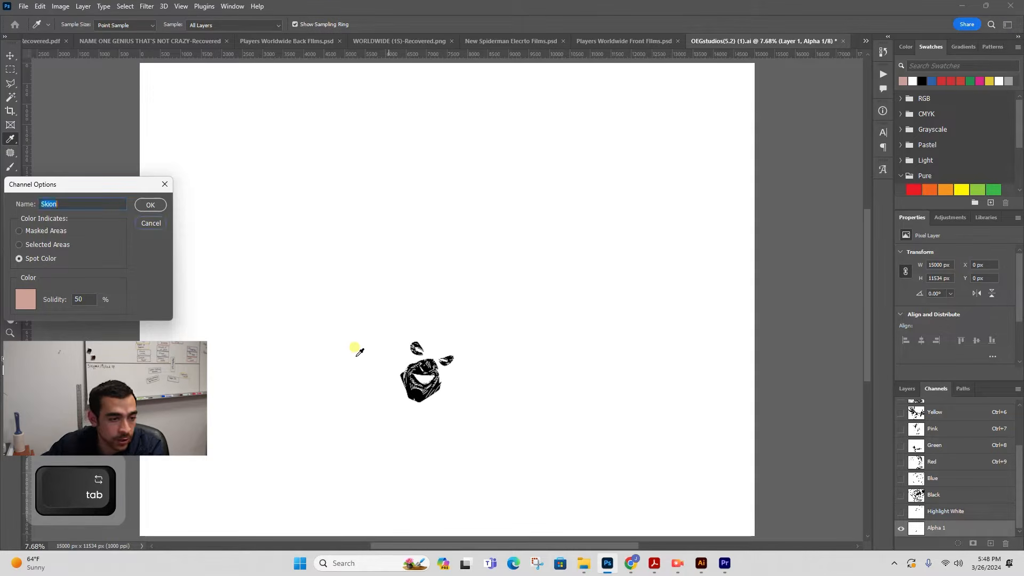
key("Right")
key("BackSpace")
key("BackSpace")
type("n")
key("Tab")
key("Return")
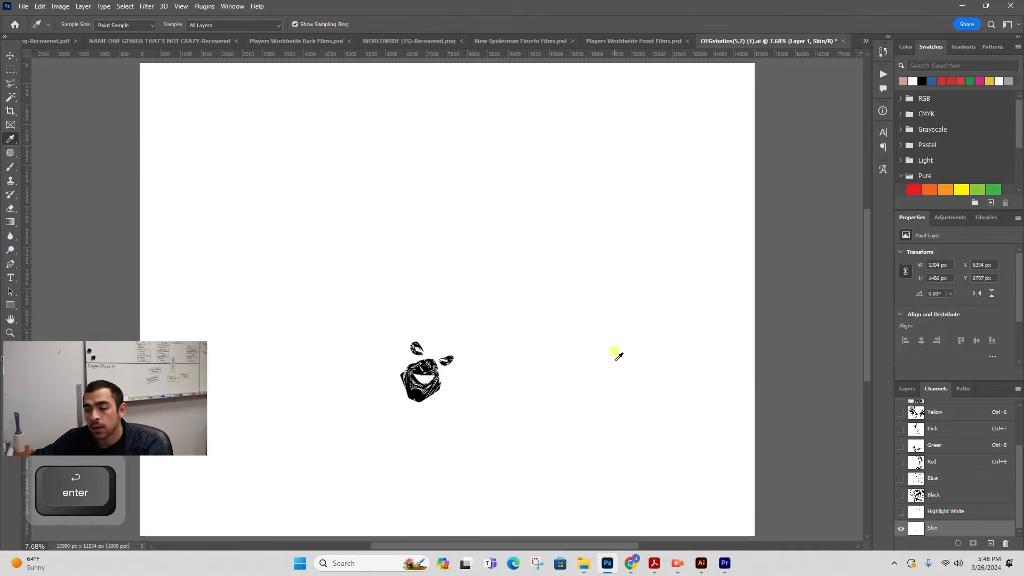
- Show all spot channels from Yellow to Skin together and inspect the separated artwork up close and in full
left_click_drag(900, 415, 900, 522)
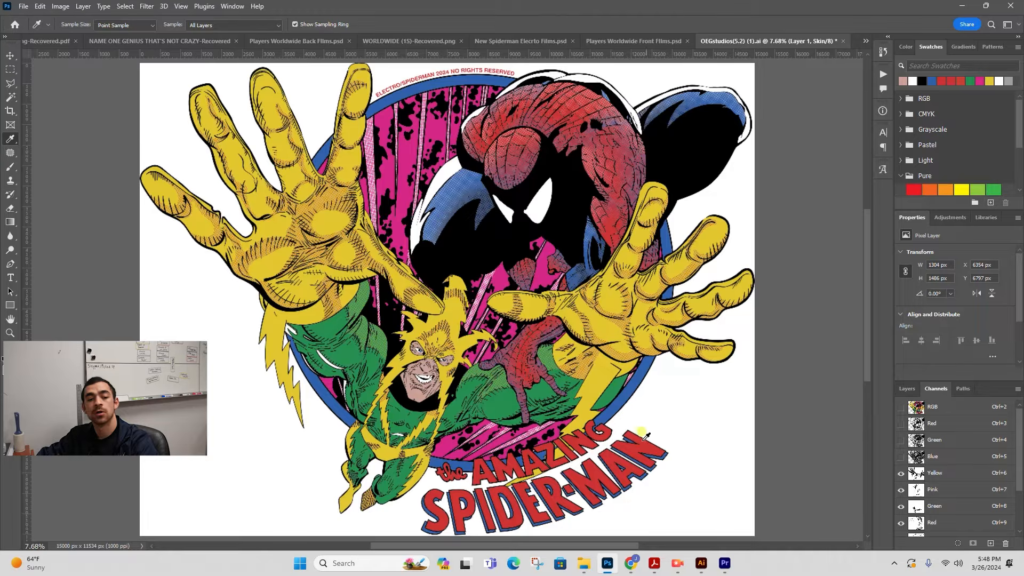
key("z")
left_click_drag(557, 118, 558, 212)
key("space")
key("z")
left_click_drag(420, 239, 363, 240)
key("space")
left_click_drag(447, 403, 454, 376)
key("ctrl+0")
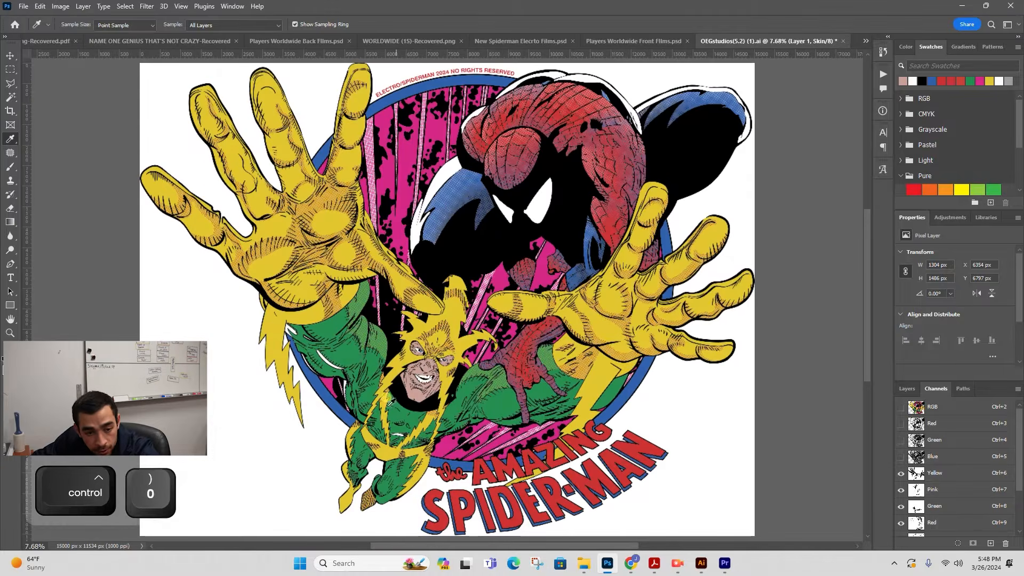
- Show the RGB composite and select the off-black accents on Electro's green suit with the Magic Wand
key("z")
left_click_drag(326, 367, 348, 364)
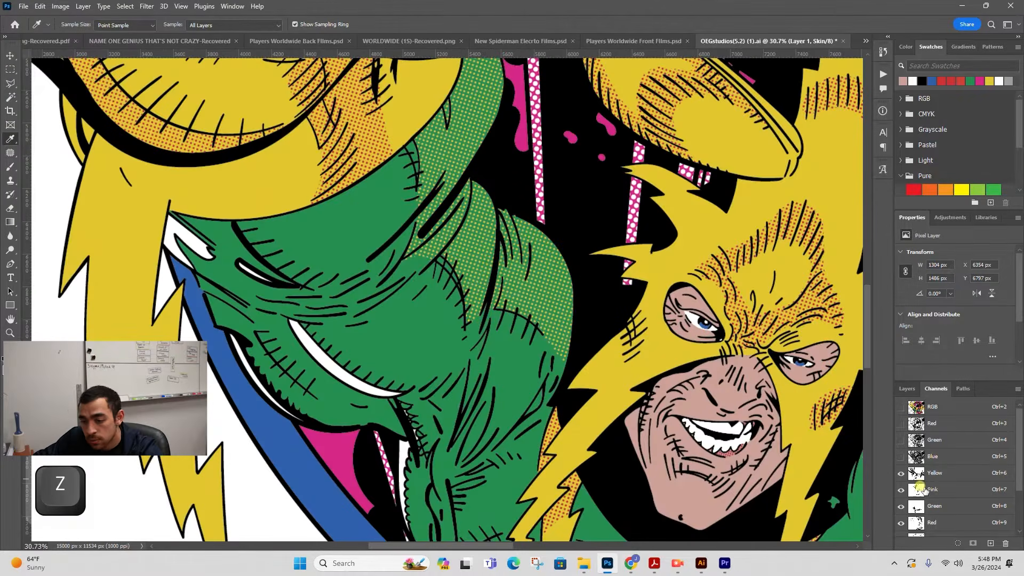
left_click(960, 408)
key("z")
mouse_move(320, 354)
left_mouse_down()
mouse_move(347, 354)
mouse_move(332, 370)
left_mouse_up()
key("w")
left_click(331, 369)
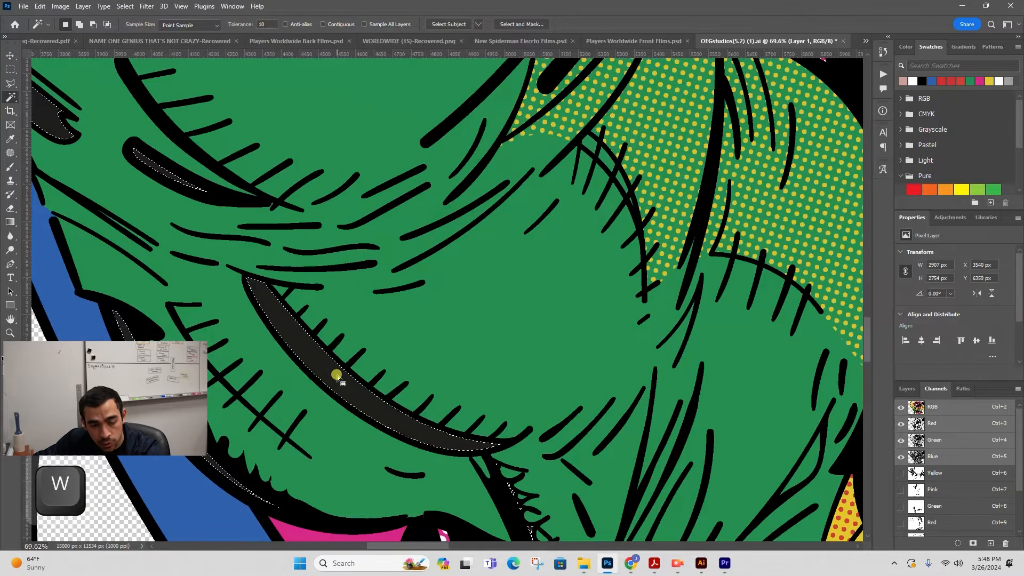
- Fill the selected accents with black in the Black spot channel and deselect
scroll(958, 501, "down", 2)
left_click(956, 499)
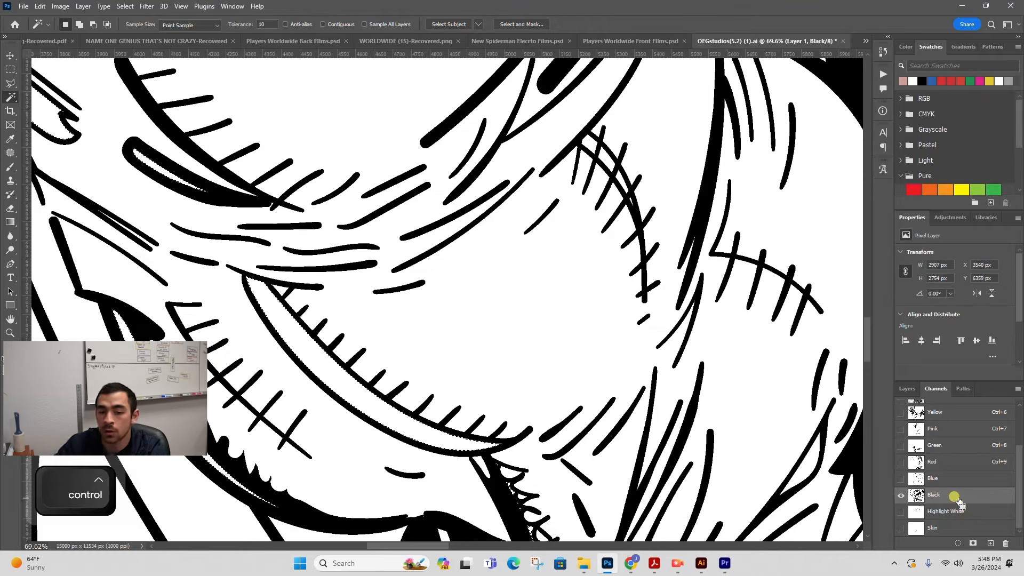
key("ctrl+BackSpace")
key("ctrl+d")
key("z")
left_click_drag(362, 360, 291, 362)
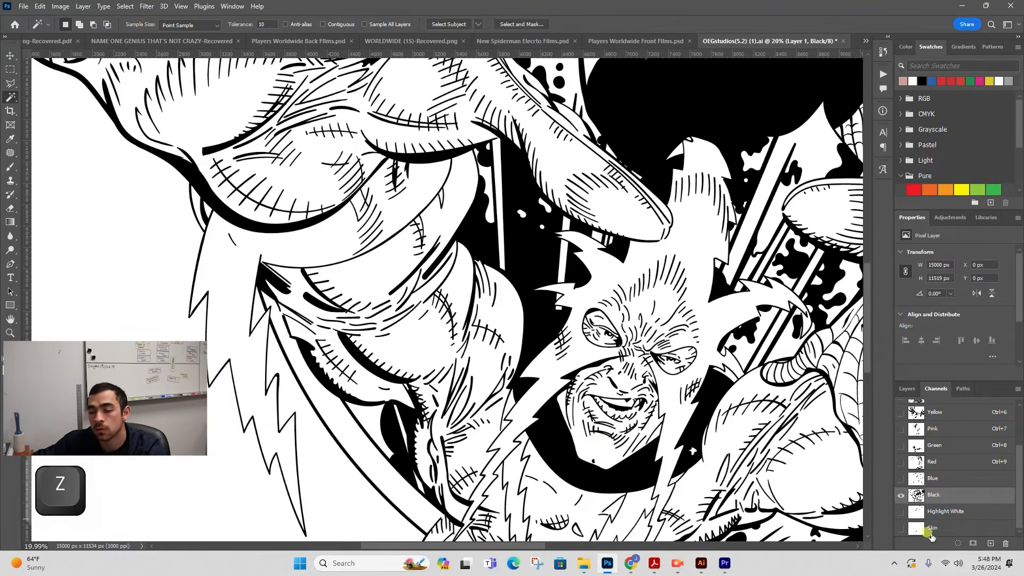
- Display all spot channels from Yellow to Skin together to check the full separation, and return to the RGB composite
left_click_drag(899, 419, 902, 530)
key("z")
left_click_drag(574, 302, 520, 303)
key("space")
left_click_drag(648, 262, 526, 310)
left_click_drag(612, 275, 589, 266)
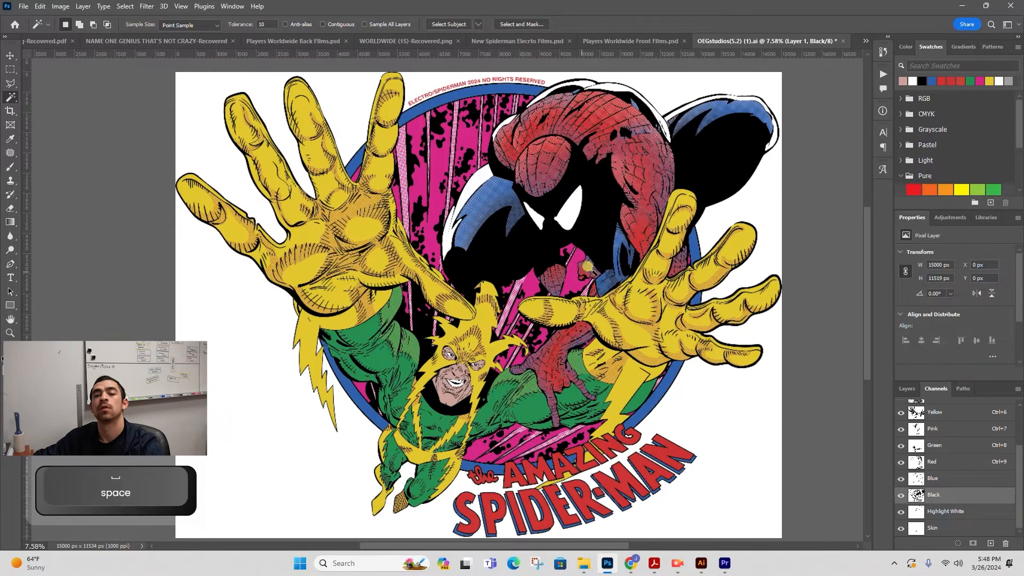
scroll(937, 435, "up", 3)
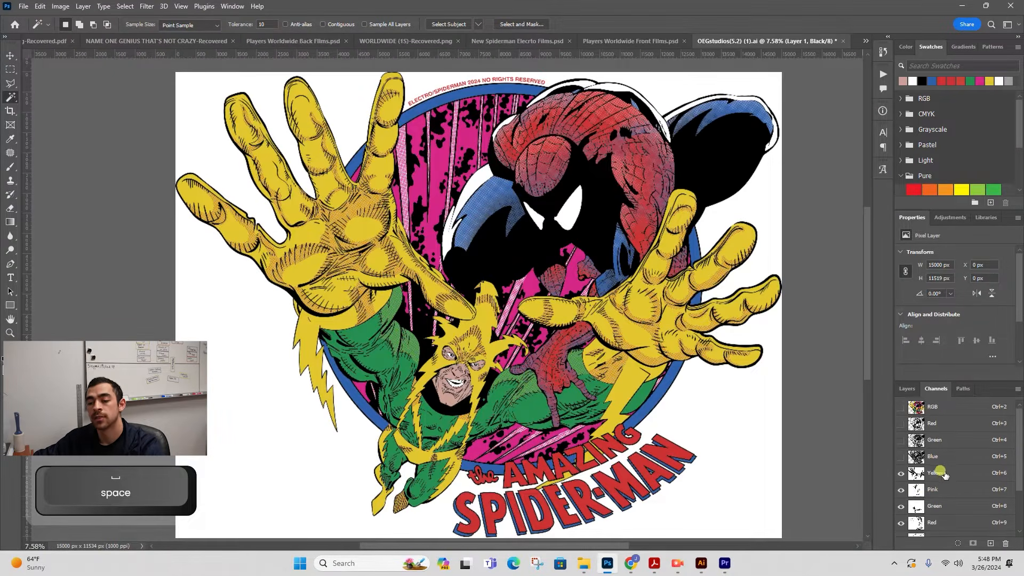
left_click(957, 474)
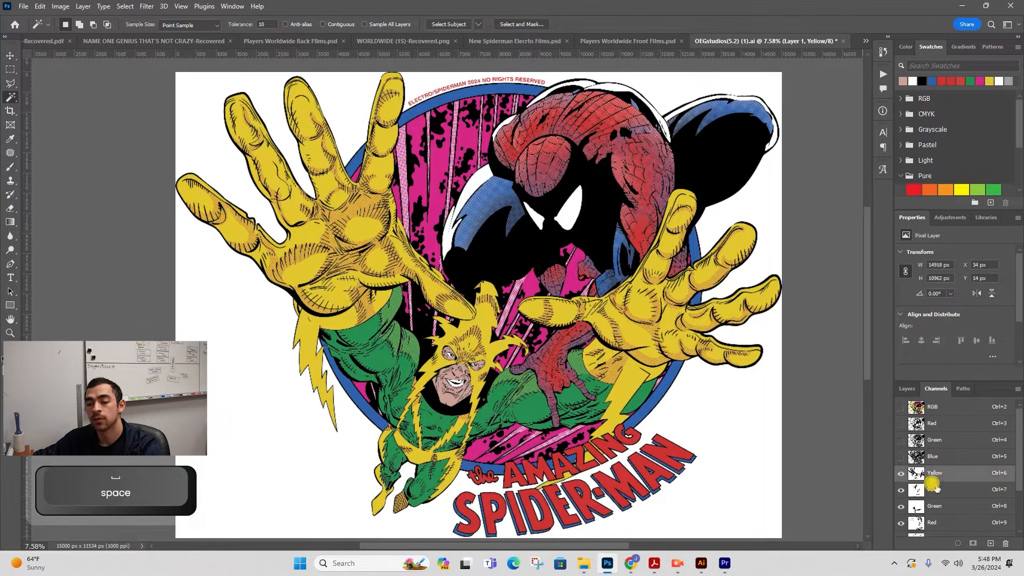
left_click(958, 415)
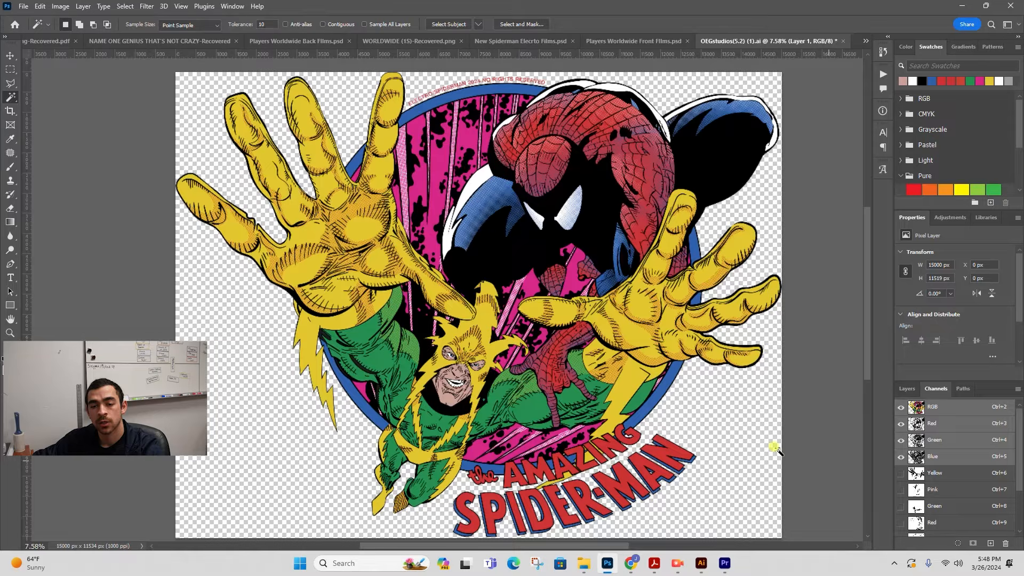
- Add a new blank channel and place it directly above the Yellow channel
key("z")
key("w")
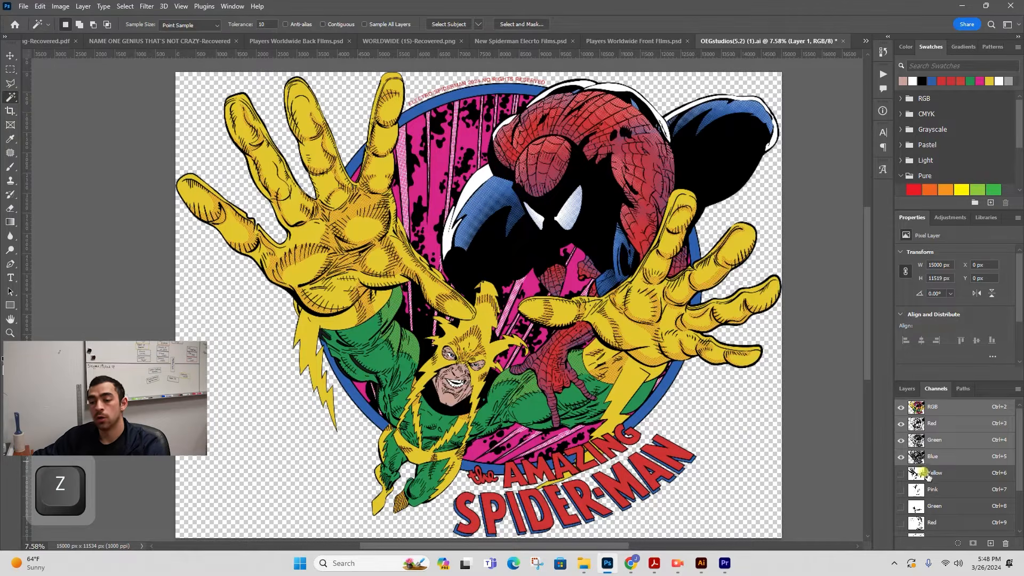
scroll(976, 491, "down", 2)
left_click(988, 543)
left_click_drag(960, 527, 952, 429)
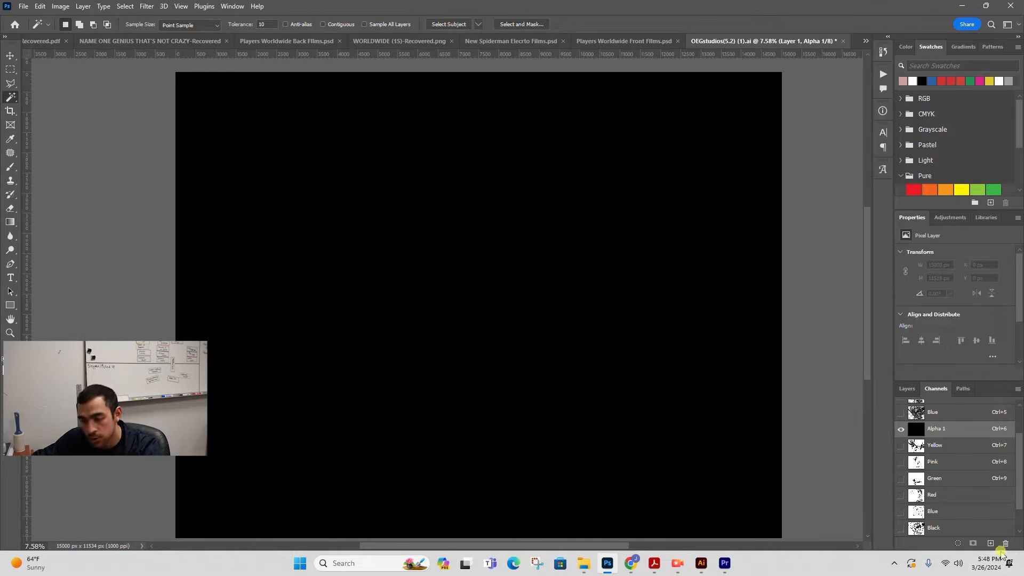
- Make the new channel a black spot colour channel named T-shirt with 100% solidity
double_click(962, 434)
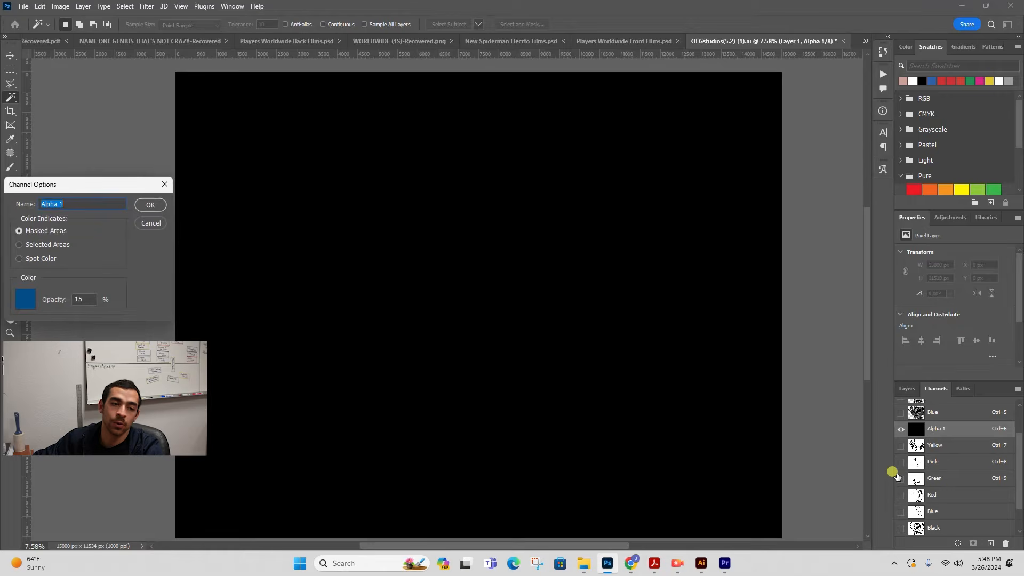
left_click(19, 259)
left_click(26, 296)
left_click(243, 499)
left_click(345, 362)
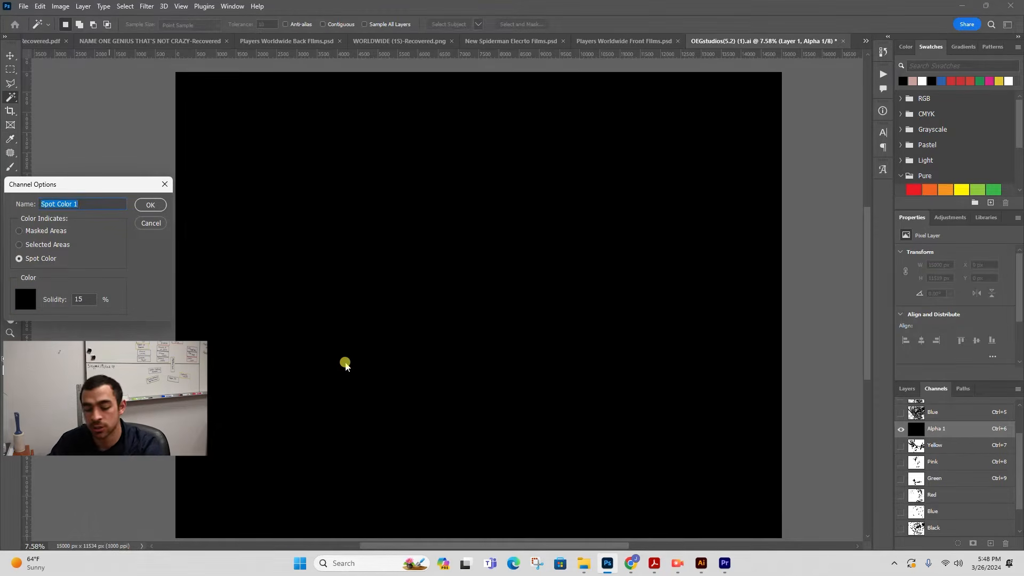
type("T-shirt")
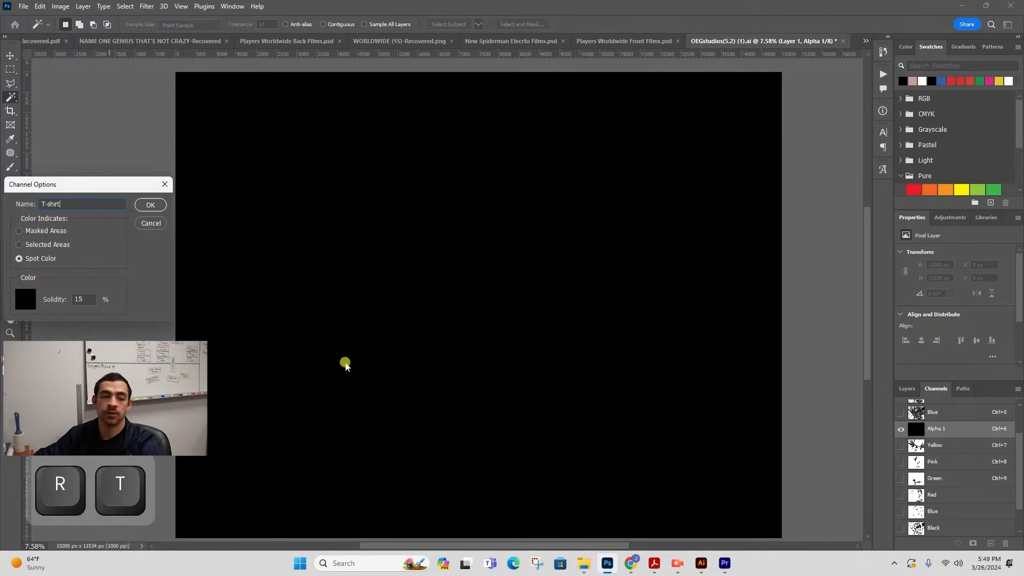
double_click(81, 297)
type("100")
key("Return")
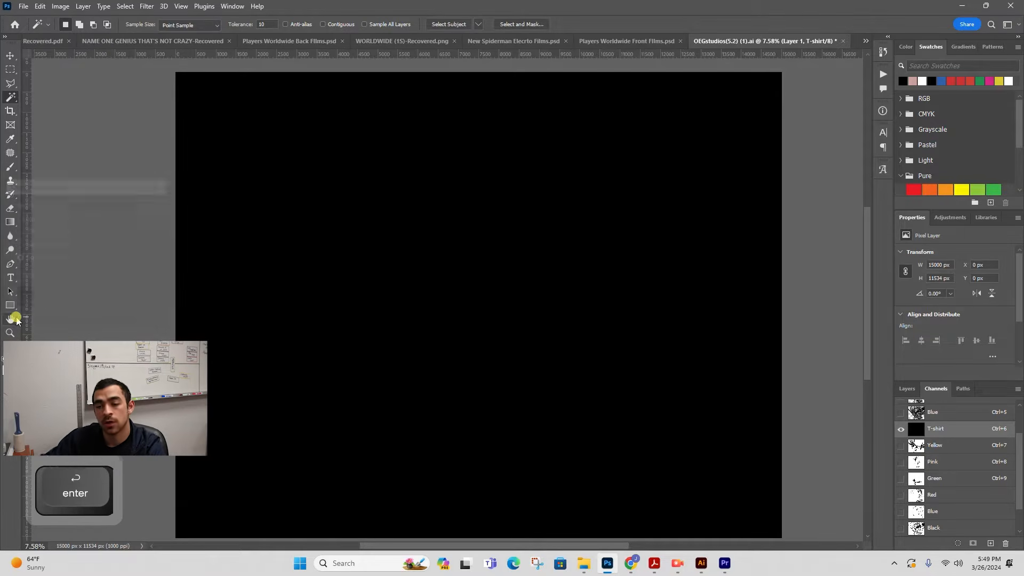
- Show the T-shirt channel together with all spot channels and inspect the area between Electro's legs
scroll(980, 429, "down", 1)
left_click_drag(905, 425, 901, 537)
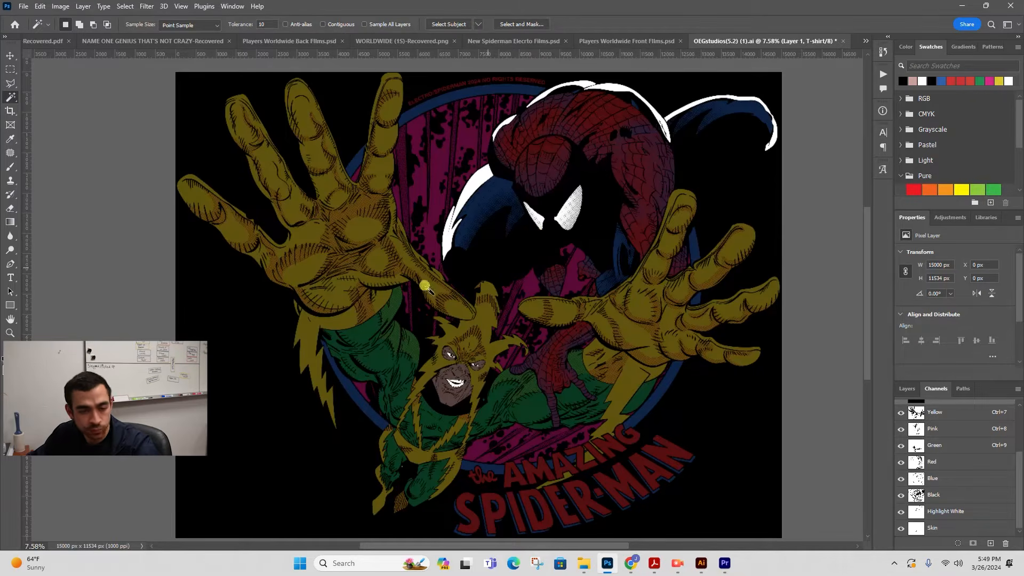
key("v")
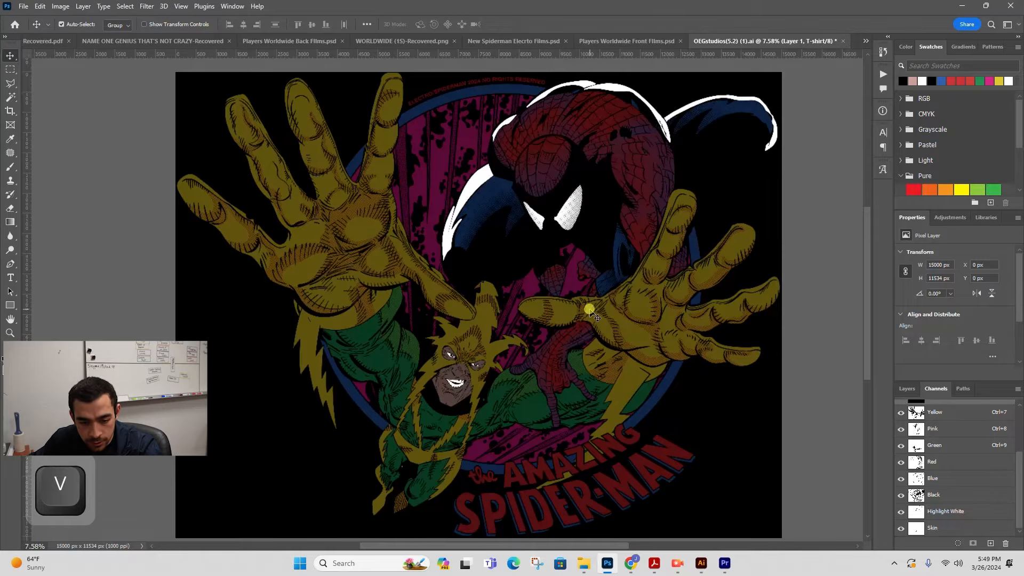
key("z")
left_click_drag(437, 478, 407, 409)
- Show the RGB composite and examine the transparent gap between Electro's legs for stray white marks
scroll(937, 457, "up", 3)
left_click(949, 407)
key("z")
left_click_drag(387, 356, 414, 350)
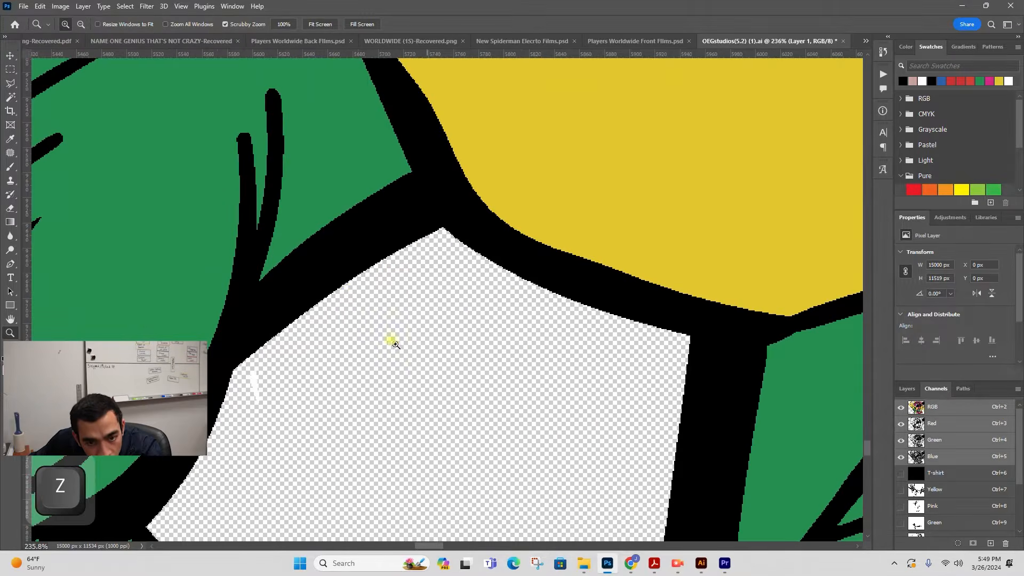
key("space")
left_click_drag(325, 339, 372, 369)
key("z")
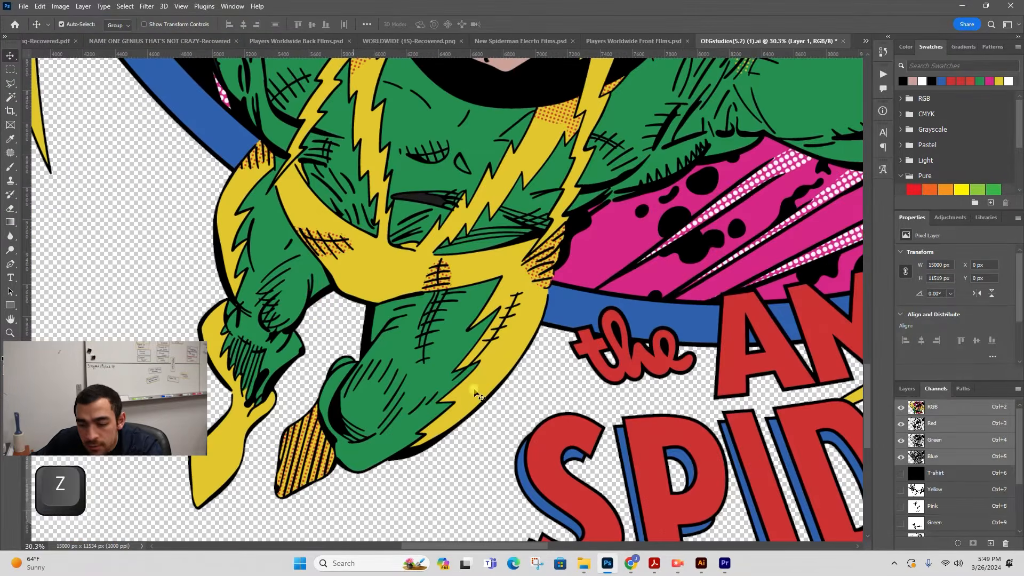
scroll(953, 470, "down", 3)
scroll(896, 407, "up", 1)
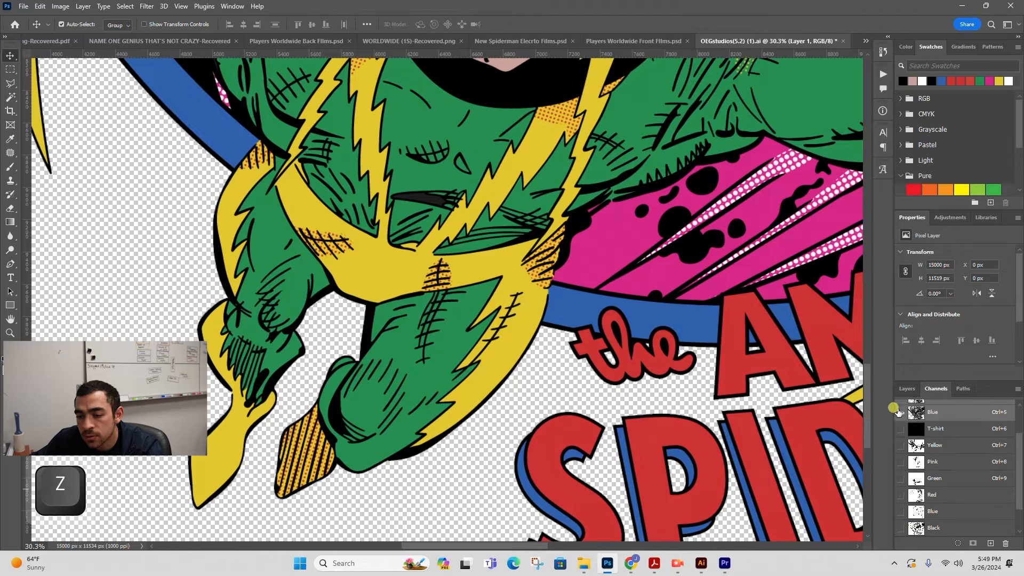
- With all spot channels shown, select the stray speck between Electro's legs in the Highlight White channel and delete it
left_click_drag(900, 443, 906, 565)
left_click_drag(236, 290, 379, 332)
left_click(11, 70)
left_click(969, 513)
left_click(10, 97)
left_click(421, 353, "alt")
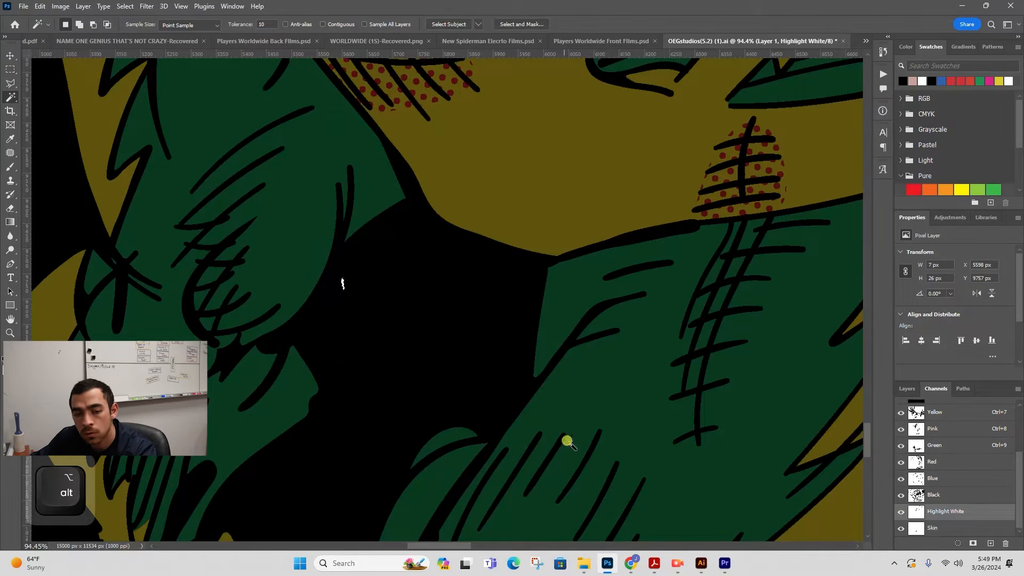
key("BackSpace")
- Show the RGB composite with the spot channels hidden and fit the whole artwork in view
scroll(950, 457, "up", 3)
left_click(954, 410)
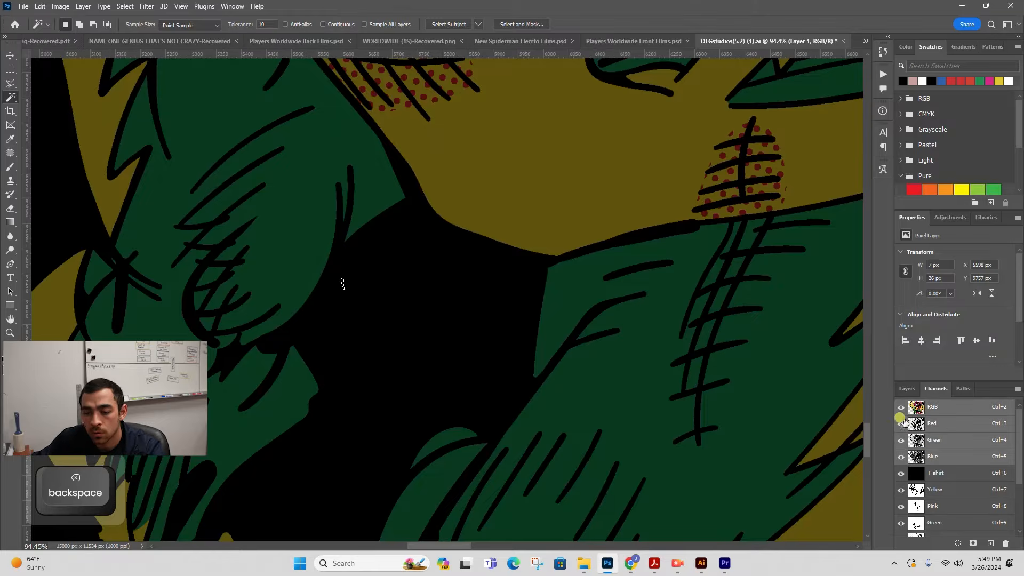
scroll(911, 474, "down", 3)
left_click_drag(899, 435, 894, 571)
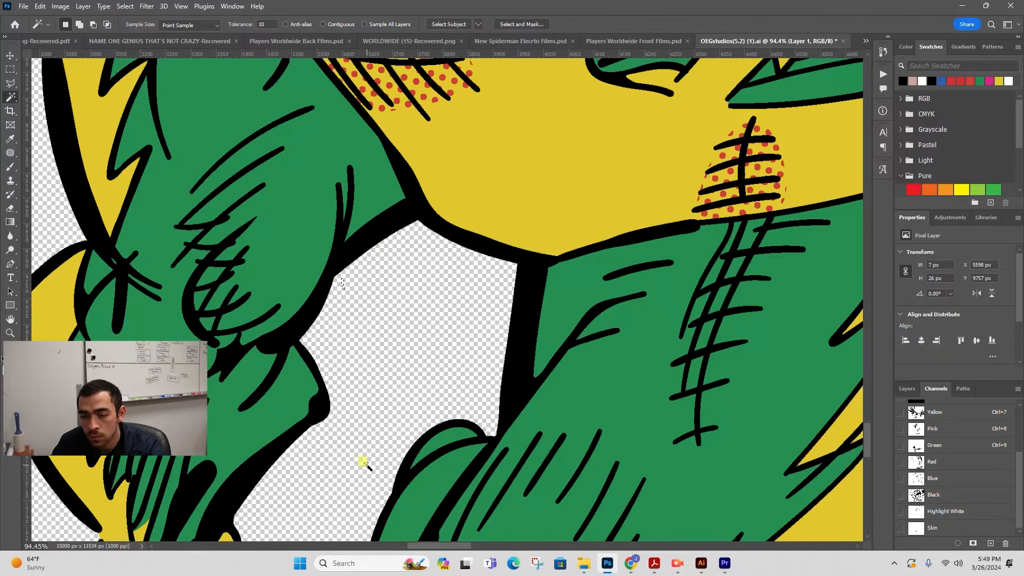
key("z")
left_click_drag(384, 435, 311, 451)
key("space")
key("z")
left_click_drag(525, 138, 400, 299)
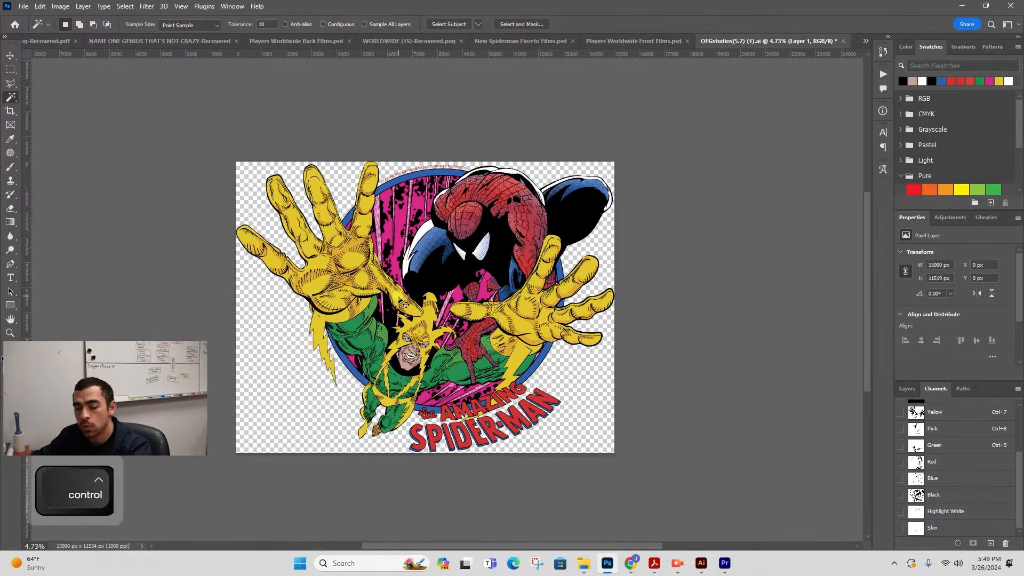
key("ctrl+0")
key("ctrl+0")
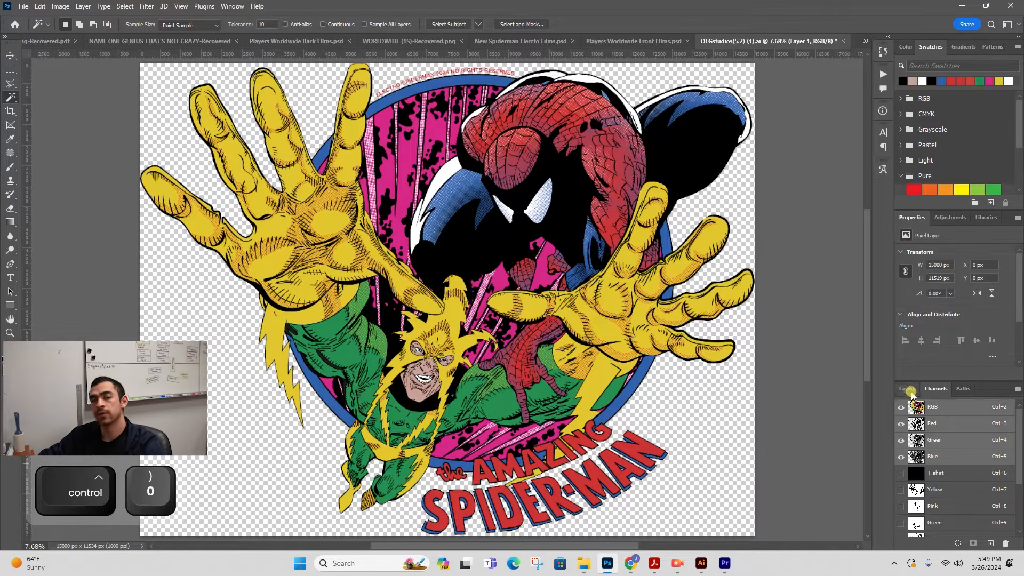
- Load Layer 1's pixels as a selection and subtract the black areas with the Magic Wand
left_click(907, 388)
key("ctrl")
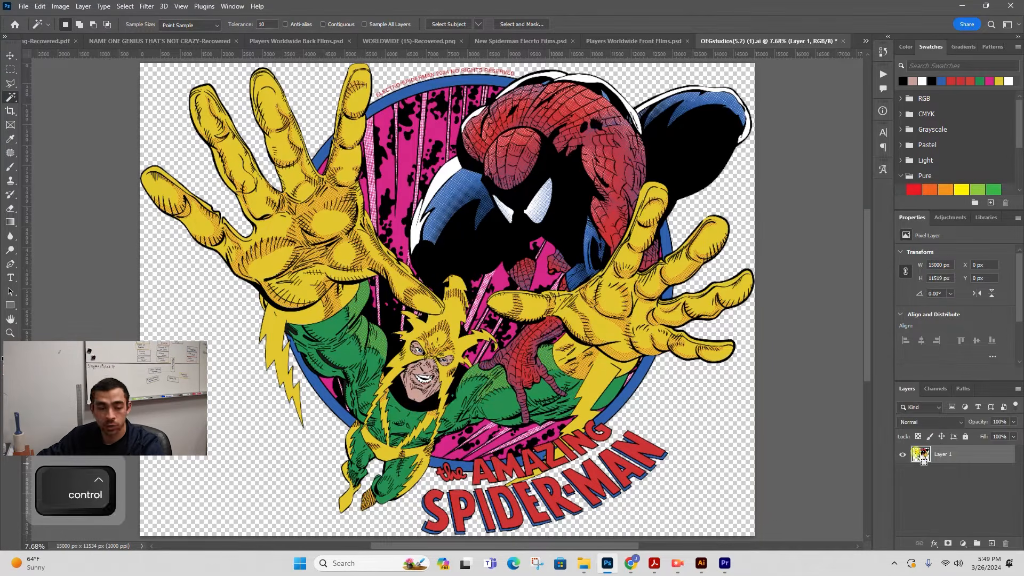
left_click(923, 454, "ctrl")
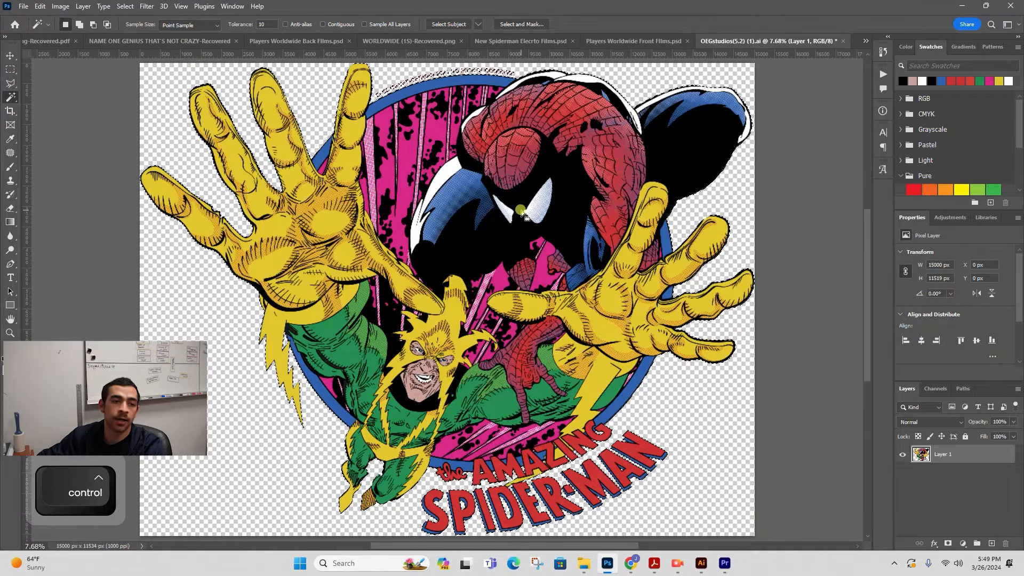
key("alt")
left_click(484, 242, "alt")
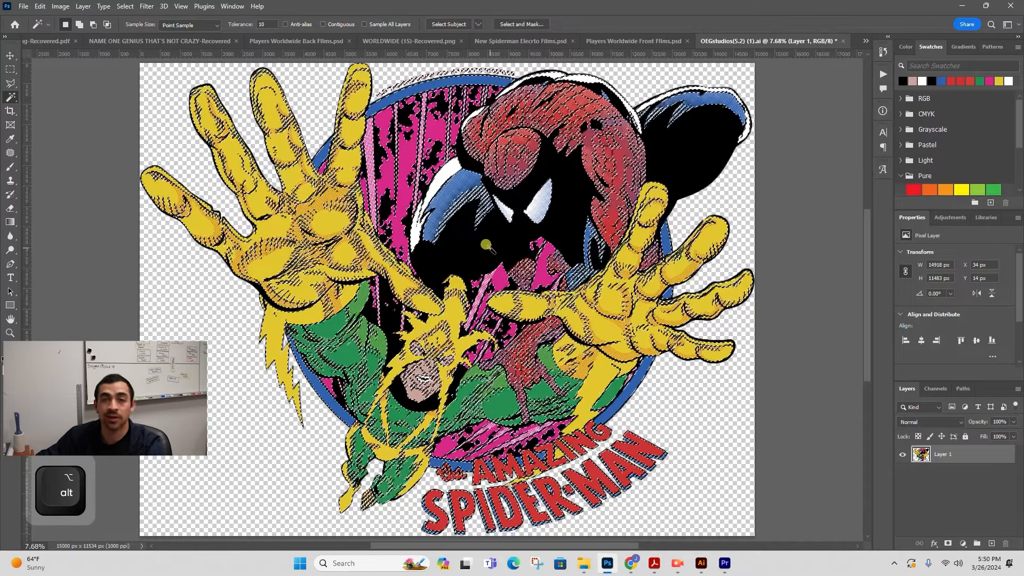
- Save the non-black artwork selection as a new channel, deselect, and invert that channel
left_click(936, 389)
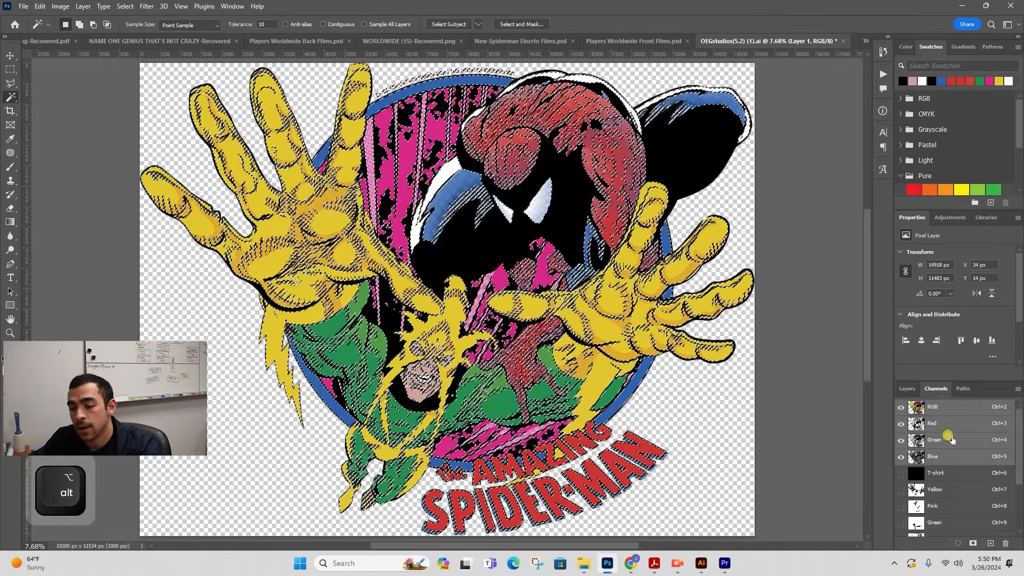
left_click(974, 545)
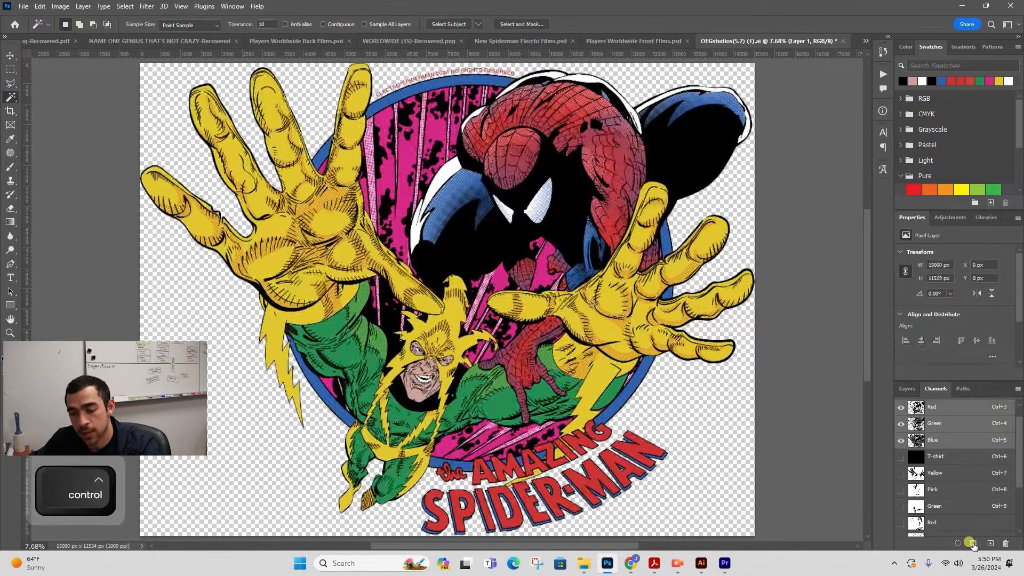
key("ctrl+d")
left_click(968, 528)
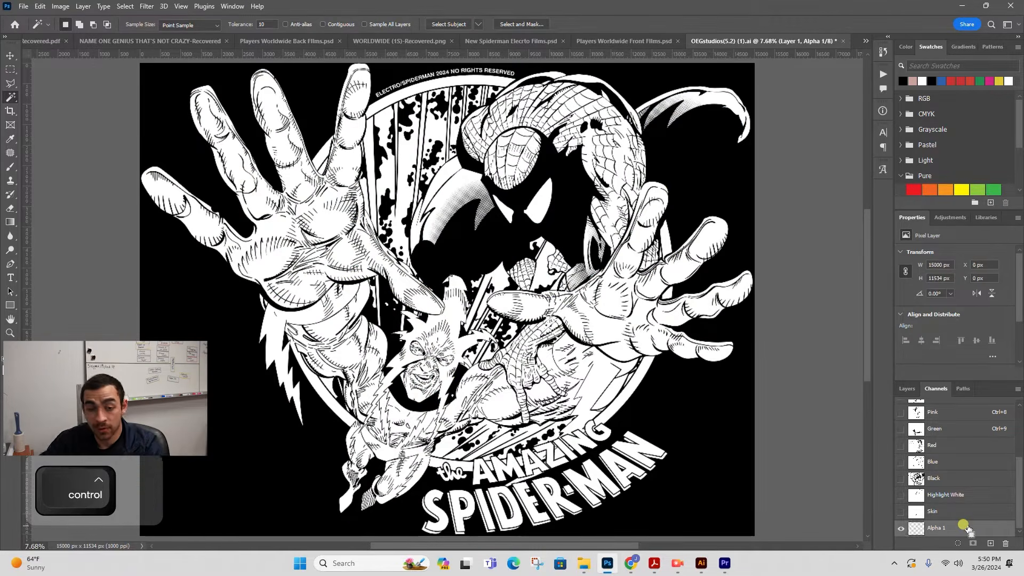
key("ctrl+i")
- Make the new channel a white (ffffff) spot colour channel named Underbase with 80% solidity
double_click(968, 528)
left_click(18, 258)
left_click(25, 299)
left_click_drag(140, 370, 88, 340)
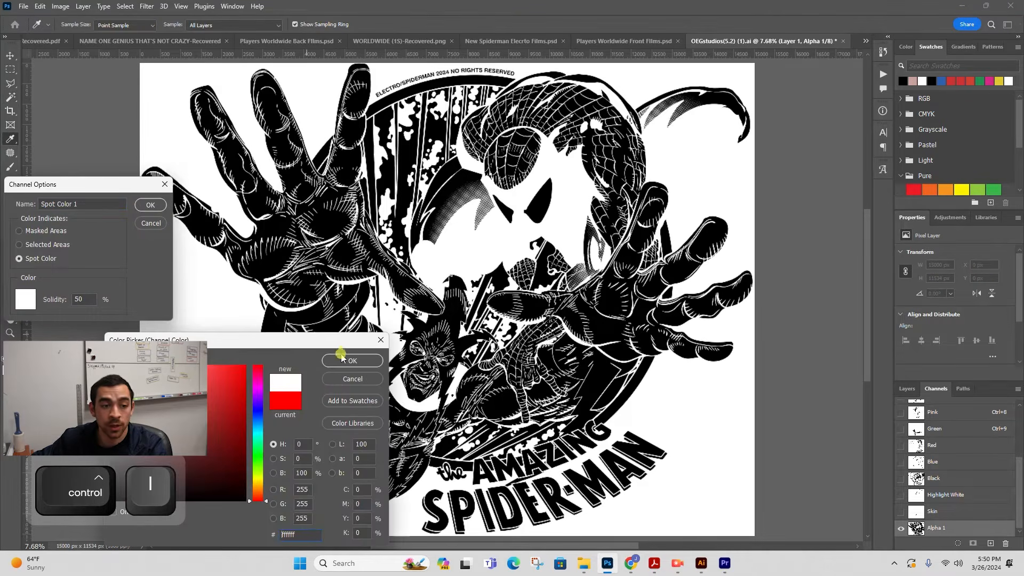
left_click(344, 360)
type("Underbase")
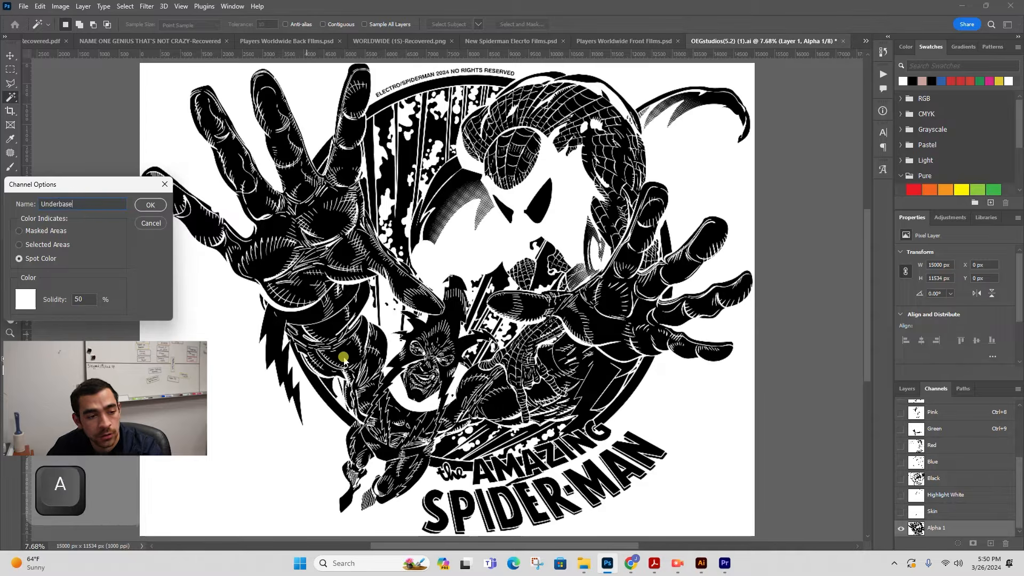
key("Tab")
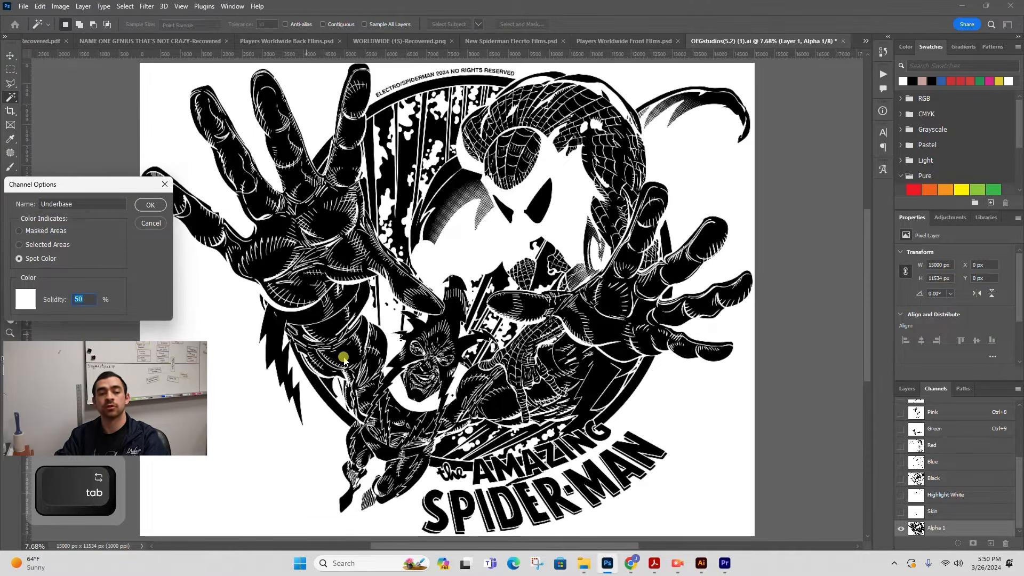
type("80")
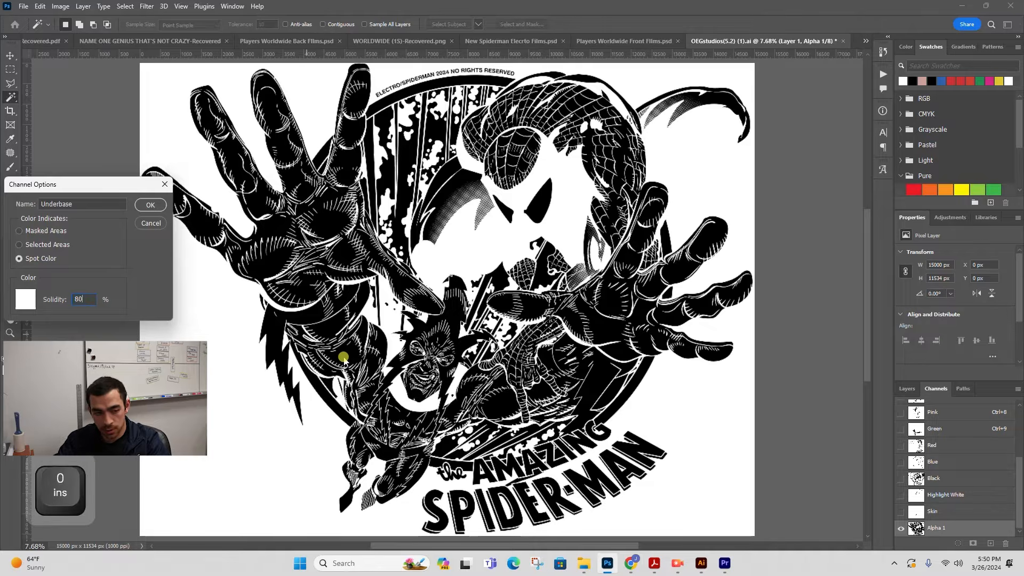
key("Return")
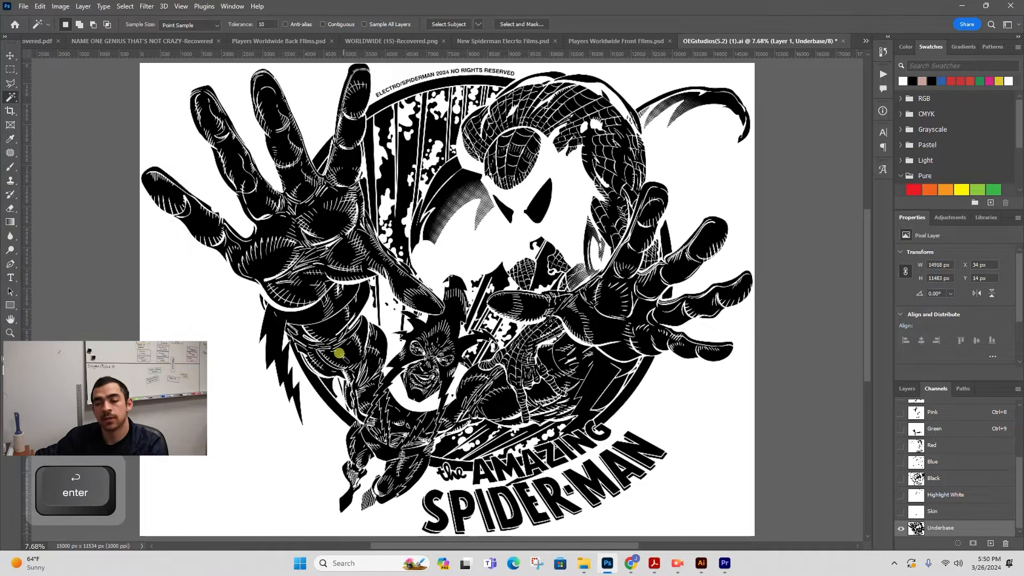
- Move the Underbase channel to directly below the T-shirt channel and make all the spot colour channels visible
left_click_drag(956, 528, 953, 430)
scroll(955, 447, "up", 2)
left_click_drag(973, 524, 931, 462)
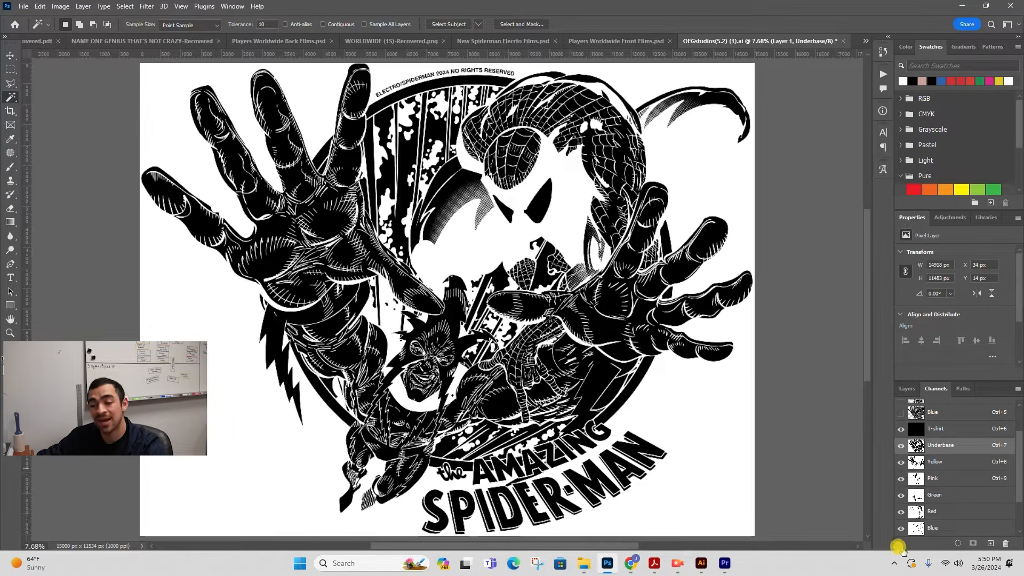
scroll(900, 529, "down", 2)
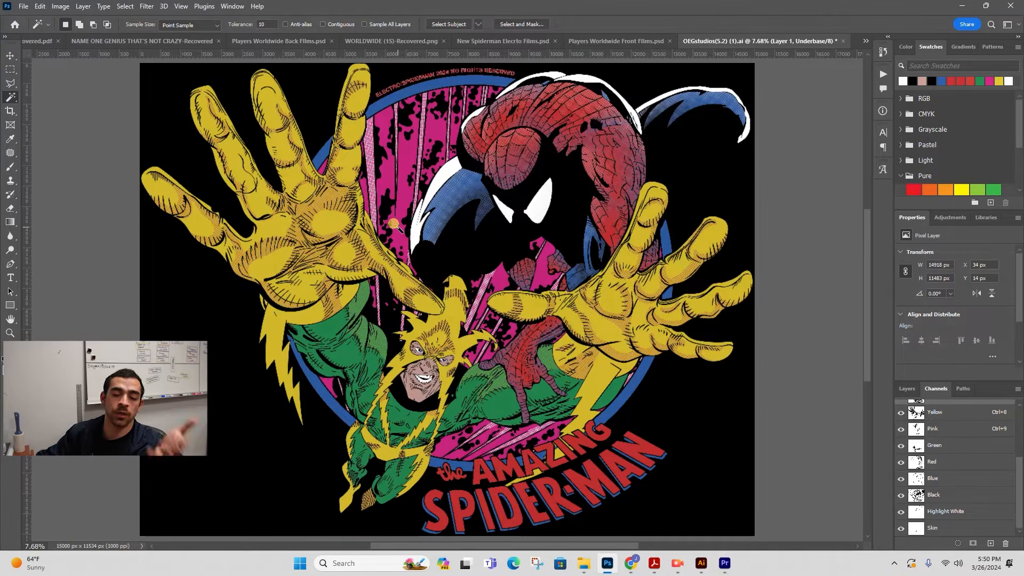
- Set the T-shirt spot channel's ink colour to dark grey 373737
key("z")
key("space")
left_click_drag(459, 76, 462, 148)
key("z")
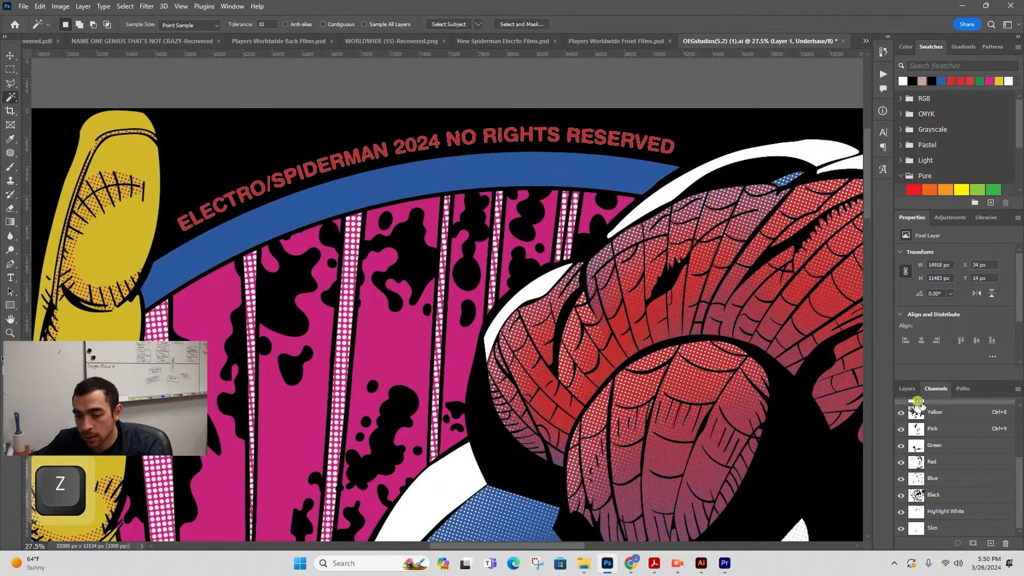
scroll(917, 403, "up", 1)
double_click(917, 428)
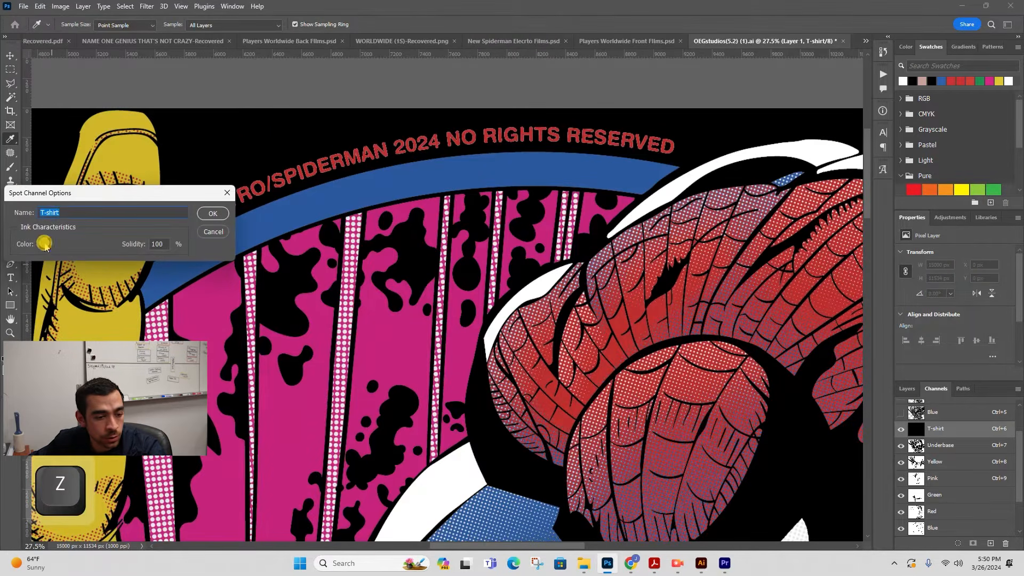
left_click(44, 243)
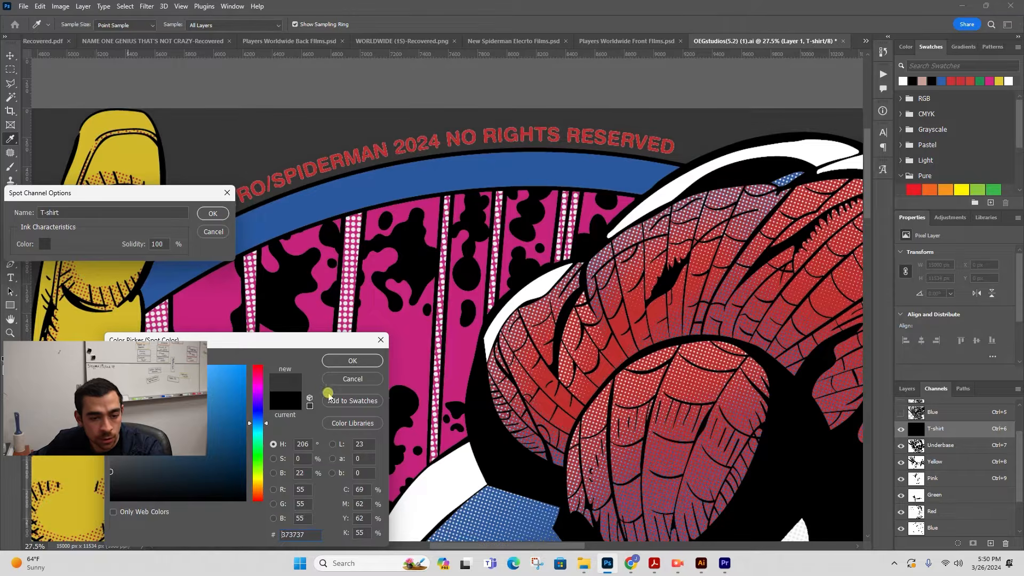
left_click(329, 361)
left_click(212, 214)
- Examine the artwork's outlines, hands and title lettering against the dark grey T-shirt colour
key("z")
left_click_drag(305, 190, 262, 189)
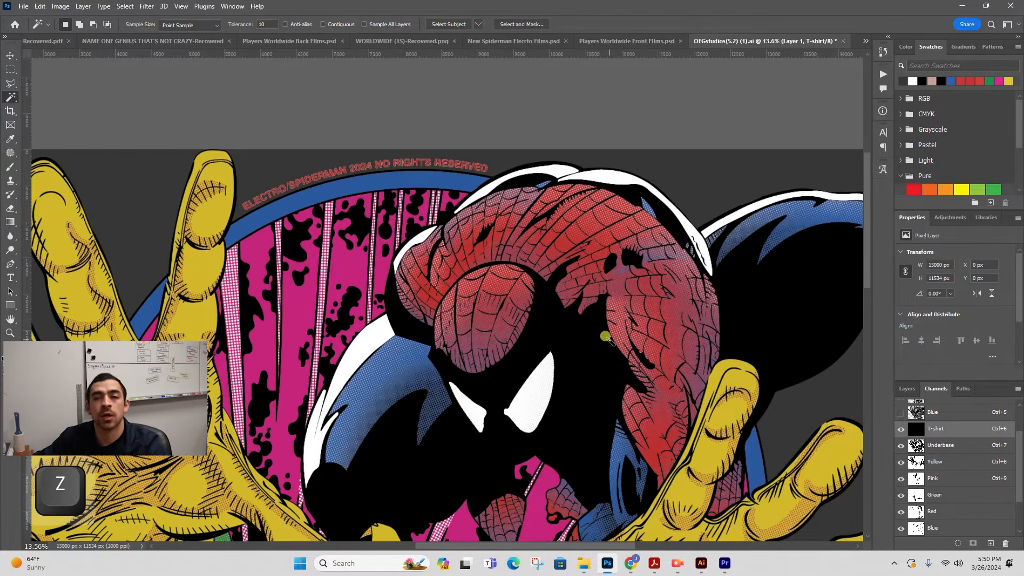
key("z")
left_click_drag(637, 331, 556, 316)
key("space")
left_click_drag(522, 485, 485, 272)
key("z")
left_click_drag(466, 361, 488, 361)
key("space")
left_click_drag(584, 362, 480, 316)
key("z")
key("space")
left_click_drag(633, 428, 507, 393)
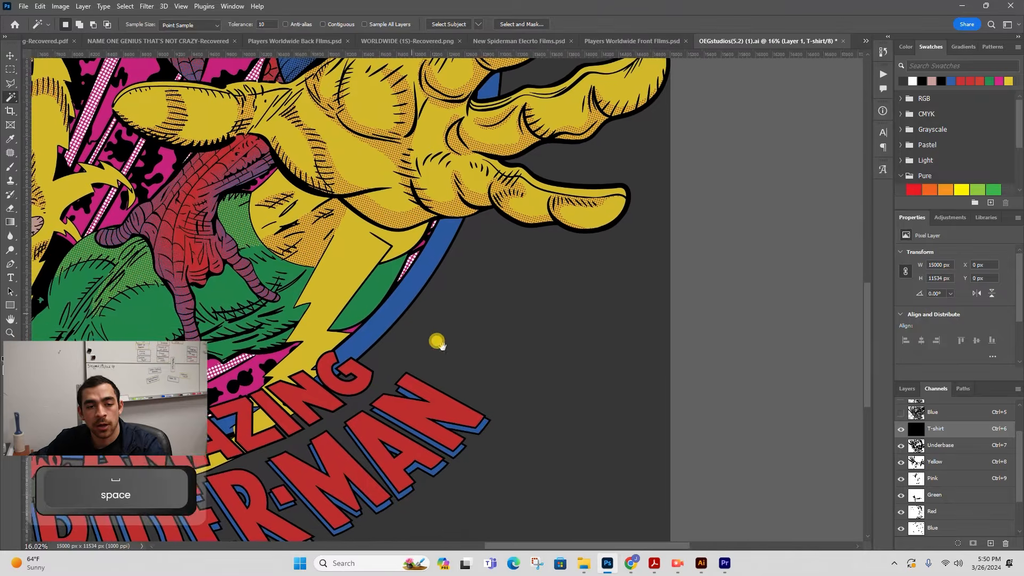
left_click_drag(421, 320, 496, 343)
key("z")
left_click_drag(468, 282, 426, 281)
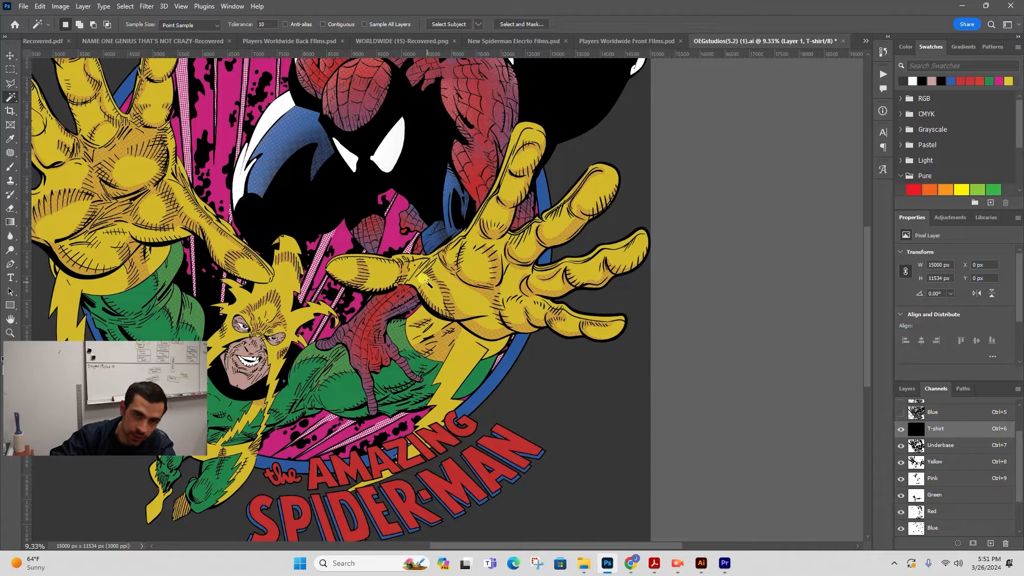
key("space")
left_click_drag(426, 281, 423, 440)
- Outline the curved "ELECTRO/SPIDERMAN 2024 NO RIGHTS RESERVED" text with a Polygonal Lasso selection
key("z")
left_click_drag(237, 154, 297, 138)
key("space")
left_click_drag(399, 106, 407, 149)
key("z")
key("space")
left_click_drag(304, 190, 331, 244)
key("z")
key("l")
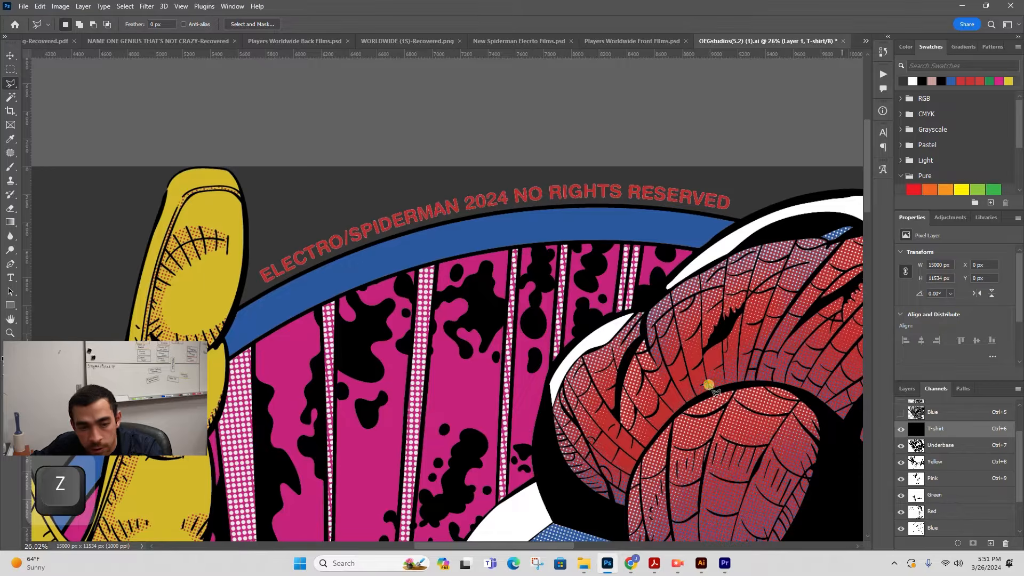
left_click(275, 229)
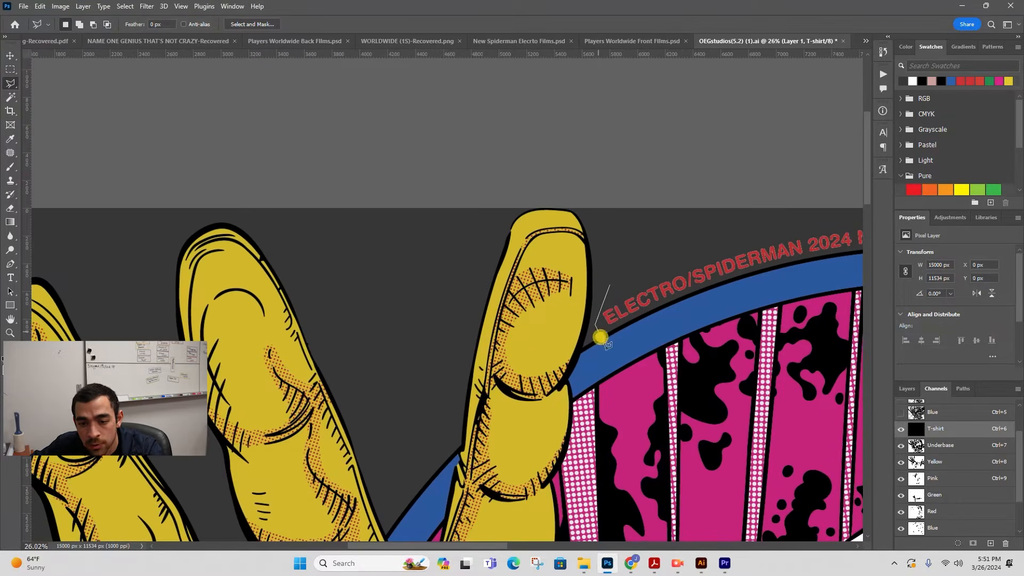
left_click(808, 271)
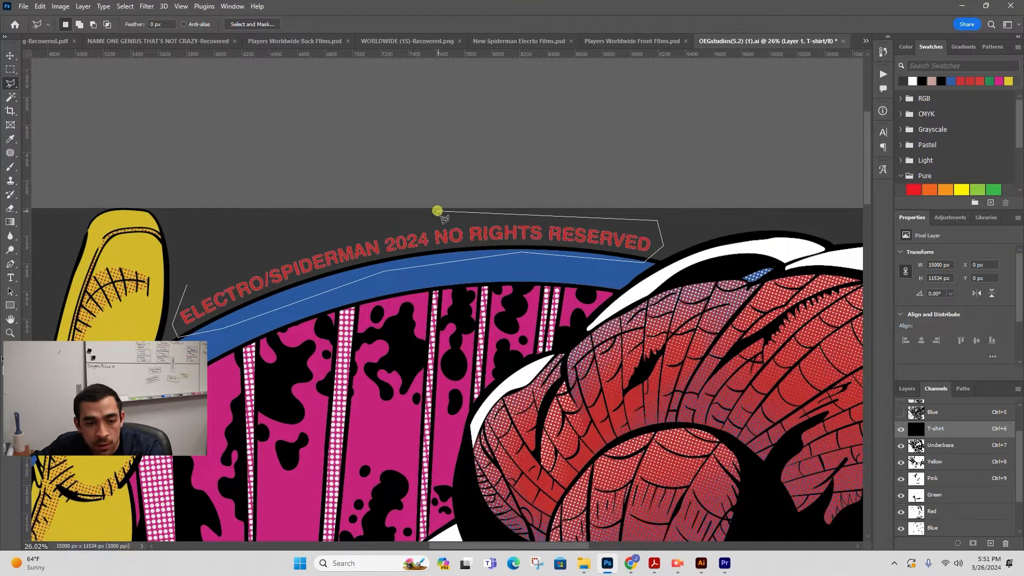
double_click(255, 241)
- Subtract the empty areas of the Red channel from the selection with the Magic Wand, leaving only the curved lettering selected
left_click(12, 98)
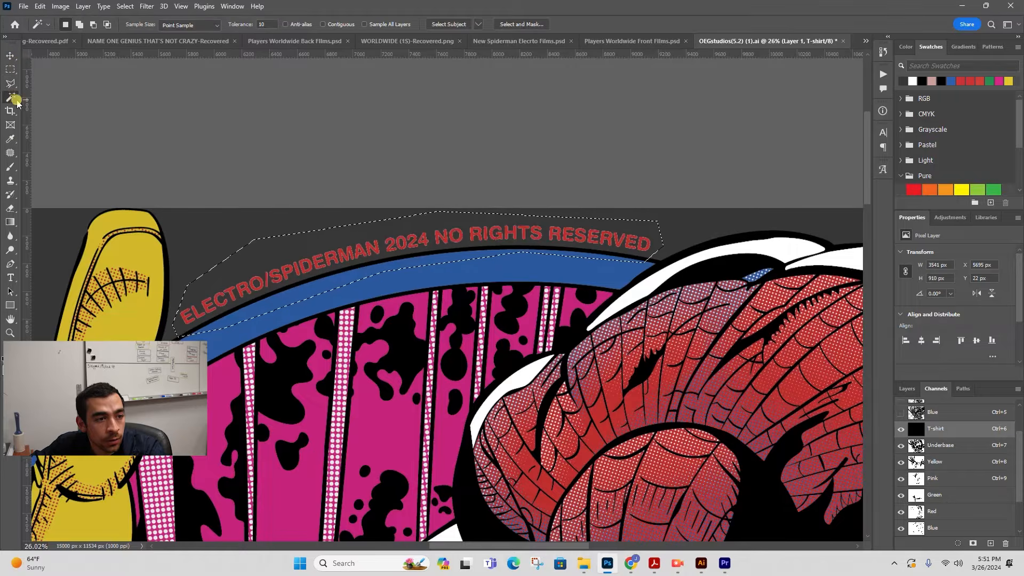
key("alt")
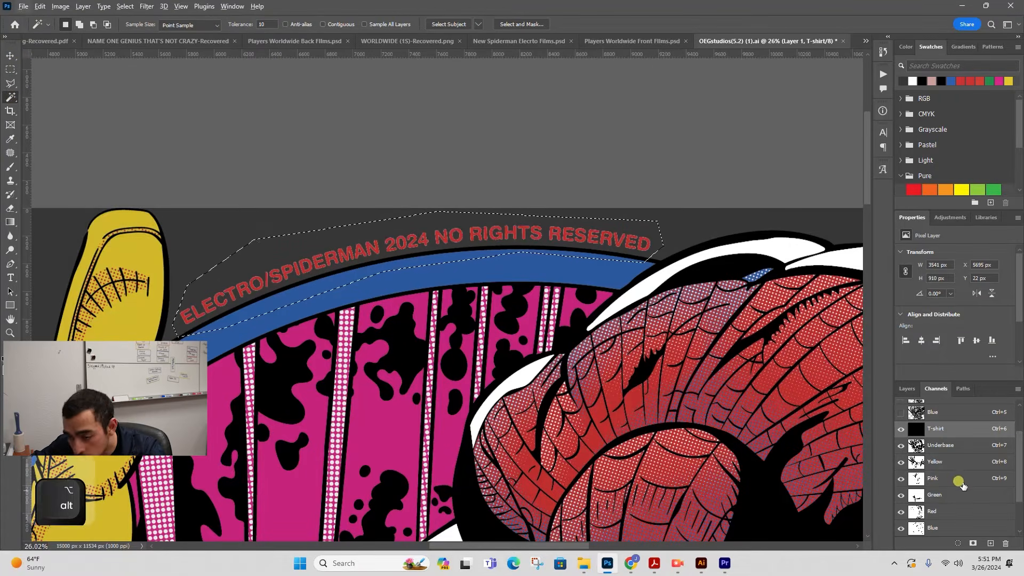
left_click(954, 511)
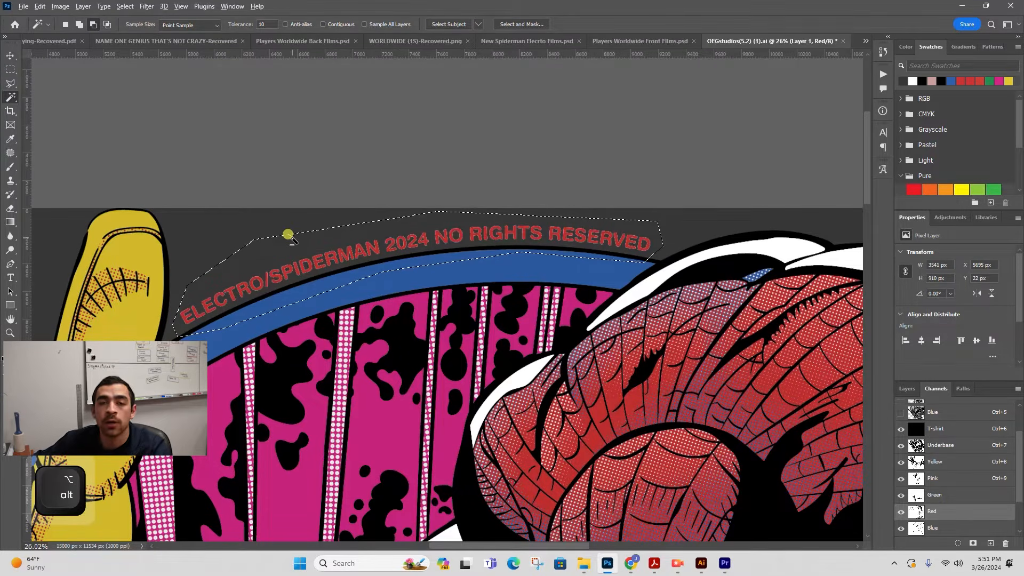
left_click(288, 234, "alt")
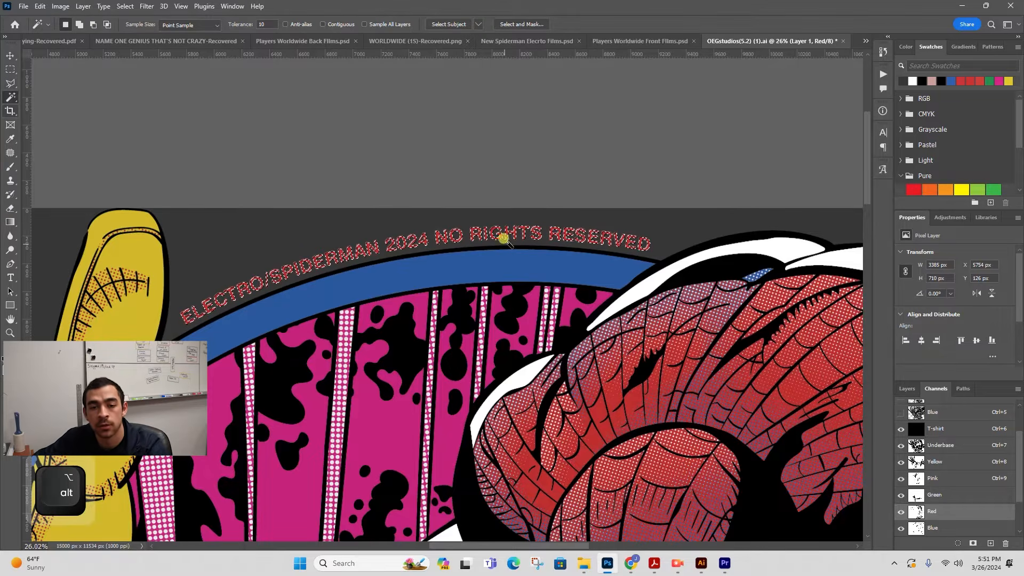
- Clear the selected lettering from the Underbase channel
key("z")
left_click_drag(484, 228, 607, 229)
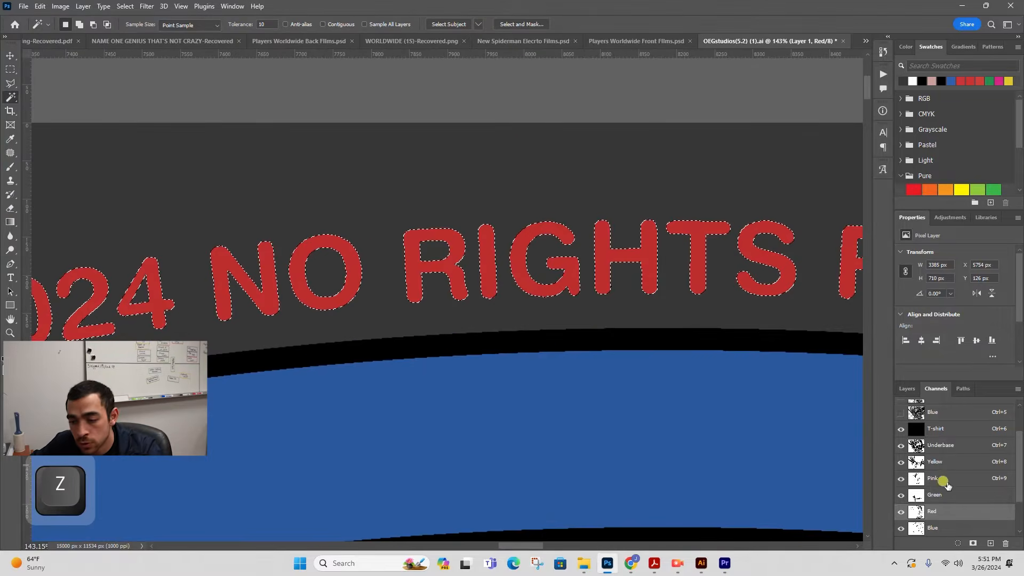
left_click(962, 447)
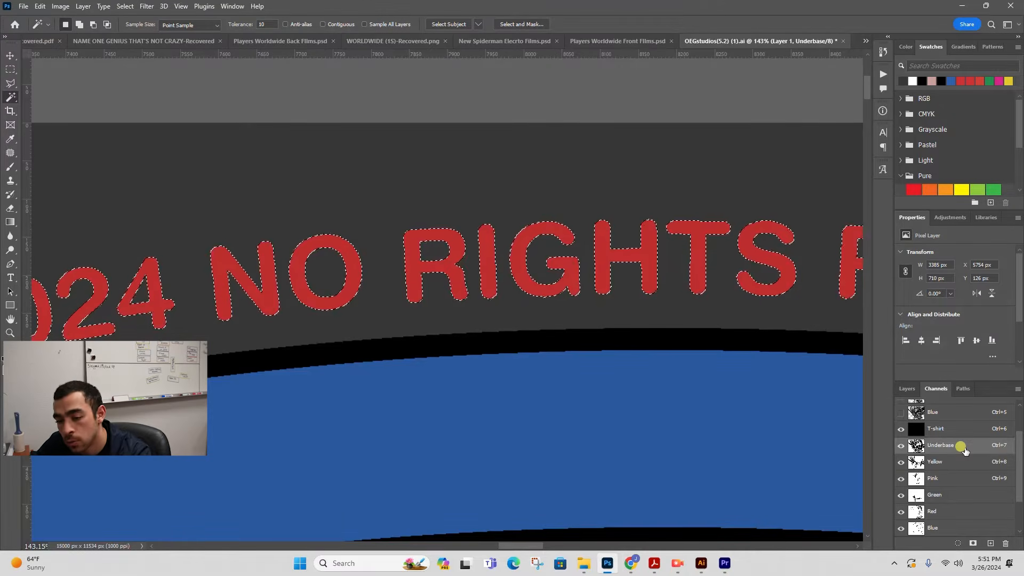
key("BackSpace")
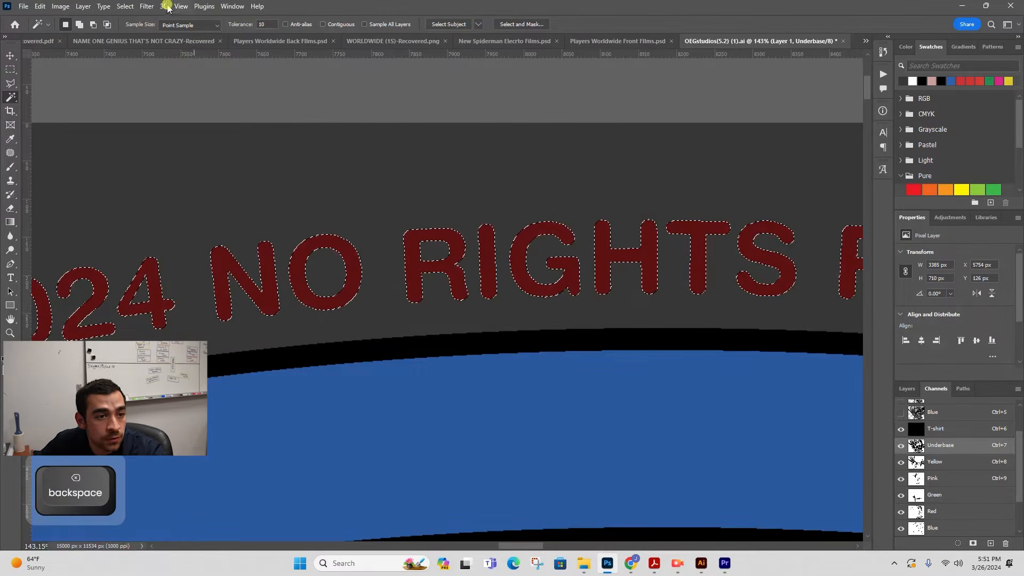
- Contract the lettering selection, refill it in the Underbase channel, and deselect
left_click(125, 6)
mouse_move(160, 168)
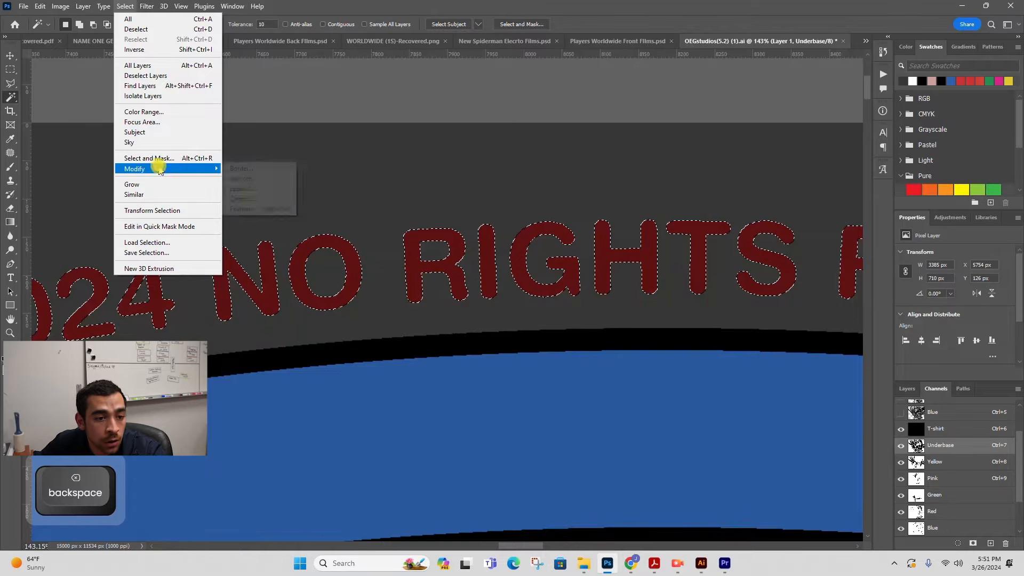
left_click(254, 198)
key("Return")
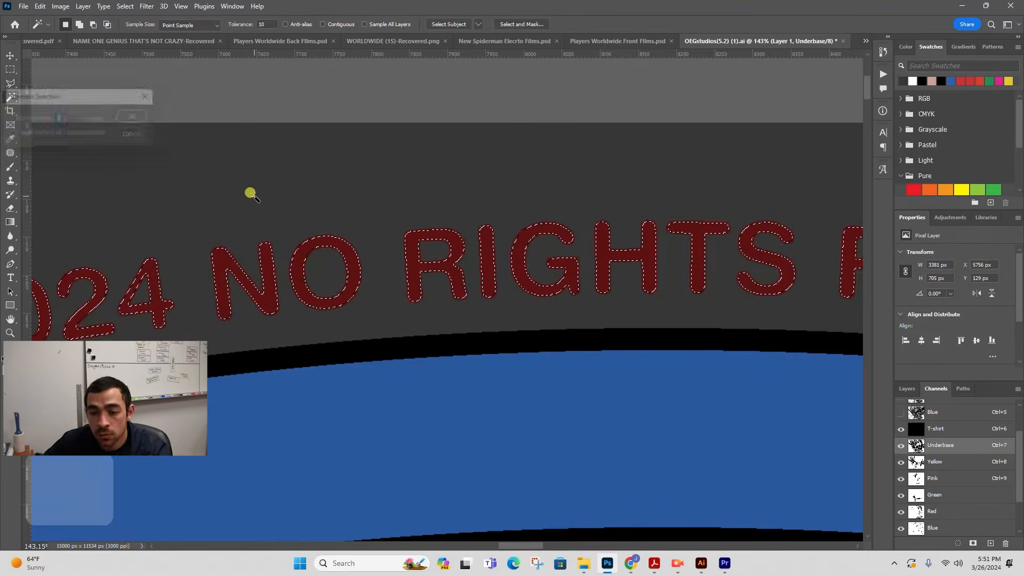
key("ctrl+d")
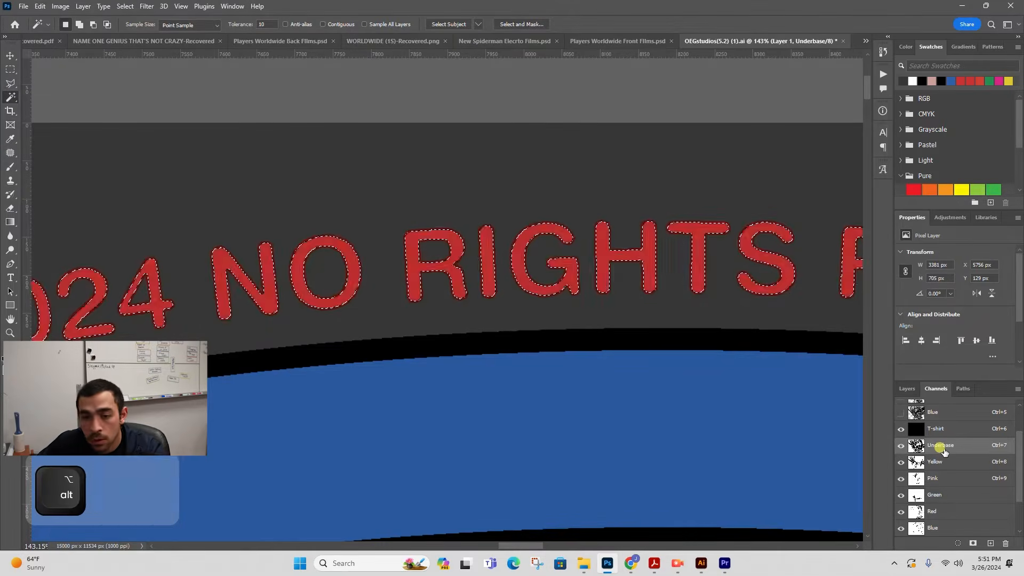
- Check the choked lettering edges up close and lasso around the whole curved text line again
key("z")
left_click_drag(652, 222, 736, 337)
key("w")
key("z")
left_click_drag(318, 216, 258, 258)
left_click(8, 83)
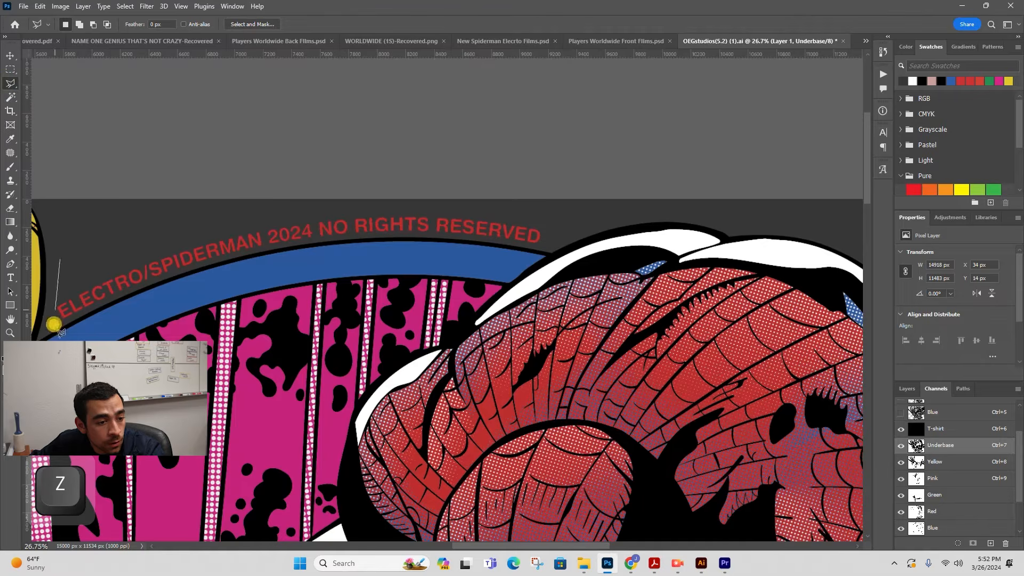
left_click(548, 236)
left_click(536, 196)
double_click(256, 201)
- Reduce the selection to the red letters by subtracting the Red channel's empty background with the Magic Wand
left_click(11, 98)
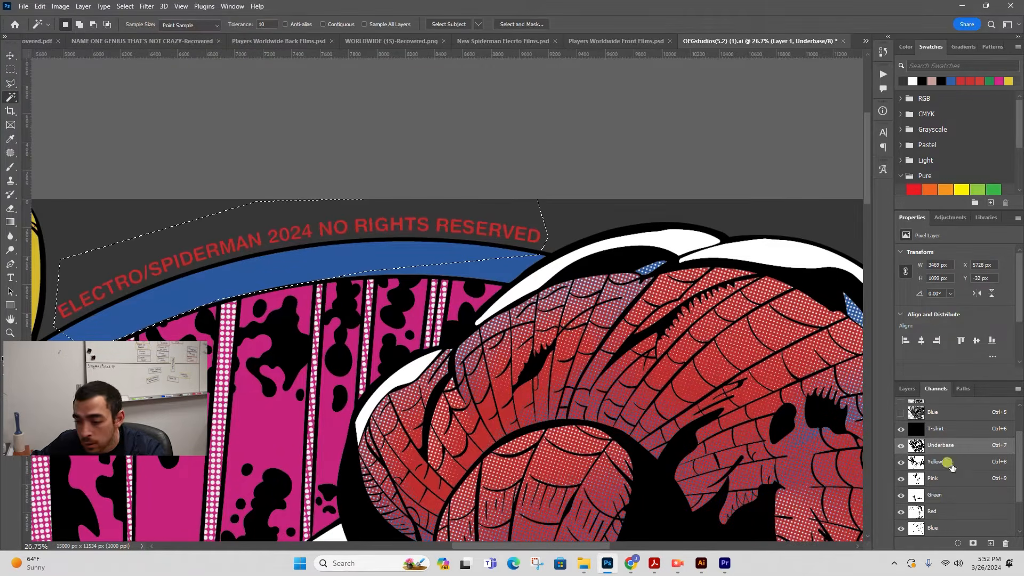
left_click(944, 511)
left_click(505, 208, "alt")
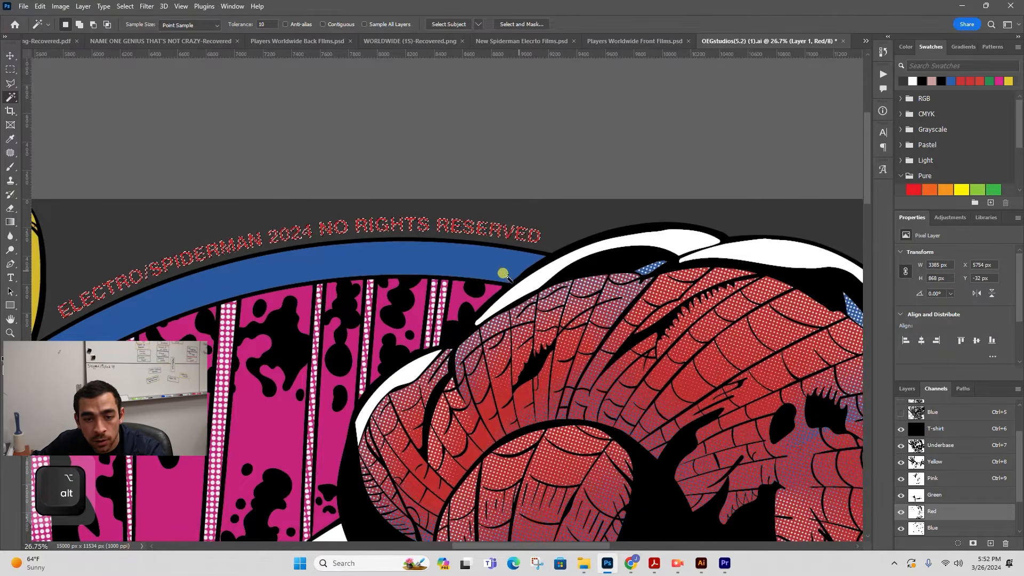
key("z")
left_click_drag(510, 226, 583, 227)
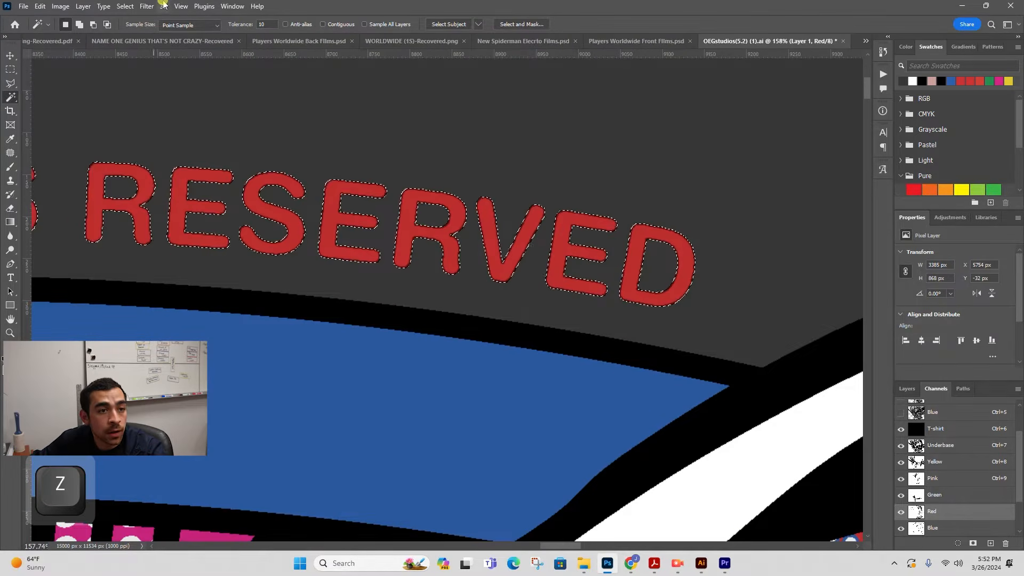
- Expand the lettering selection by 1 pixel, fill it in the Red channel, and deselect
left_click(131, 6)
left_click(140, 6)
left_click(120, 6)
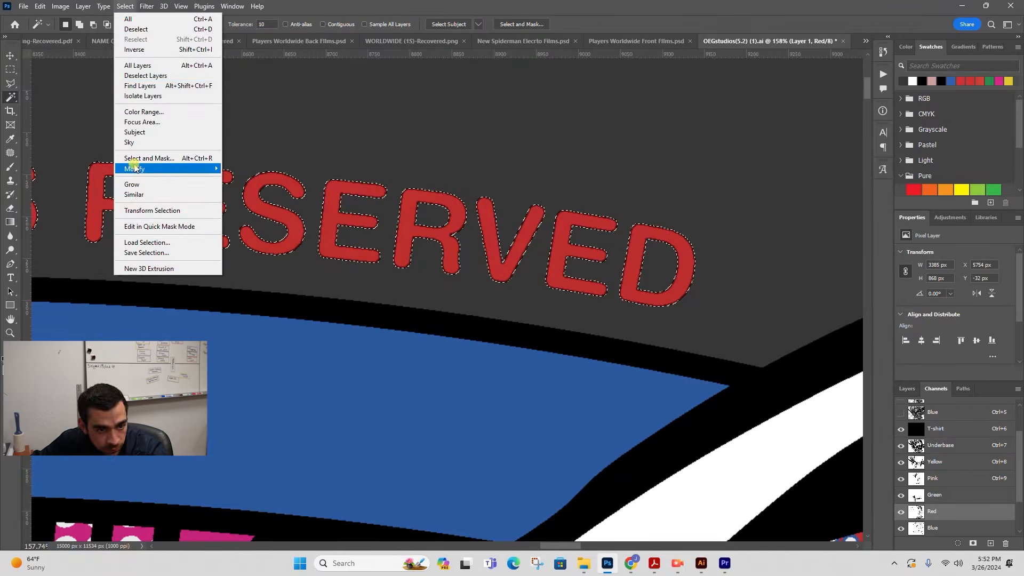
mouse_move(160, 167)
left_click(252, 190)
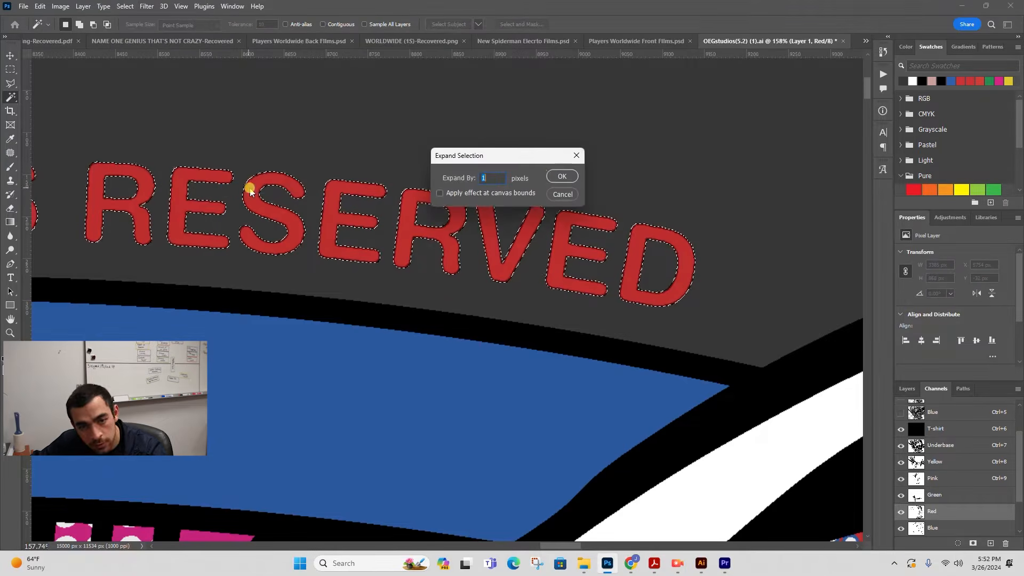
left_click(550, 177)
key("z")
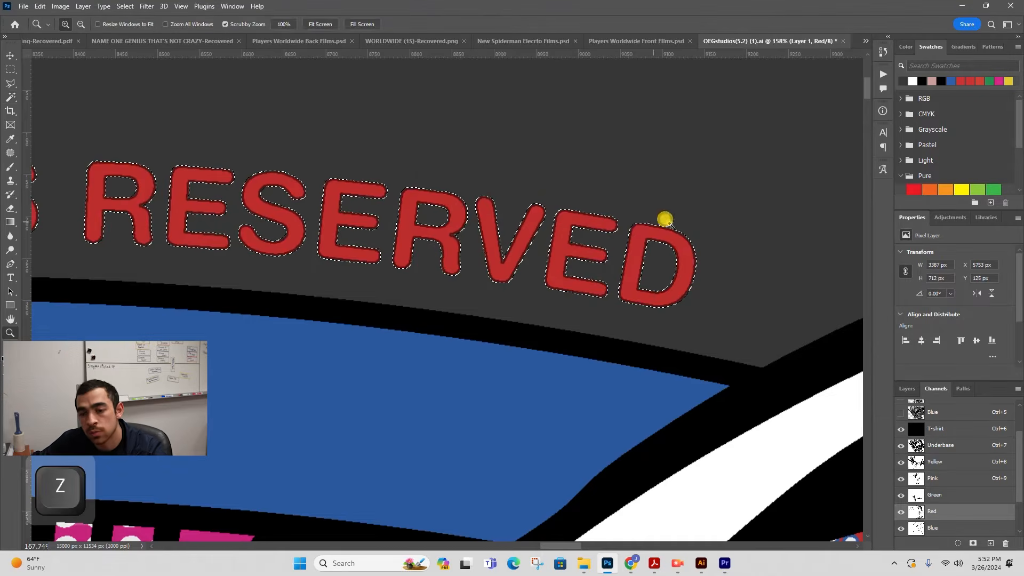
left_click_drag(653, 218, 725, 292)
key("w")
key("alt+BackSpace")
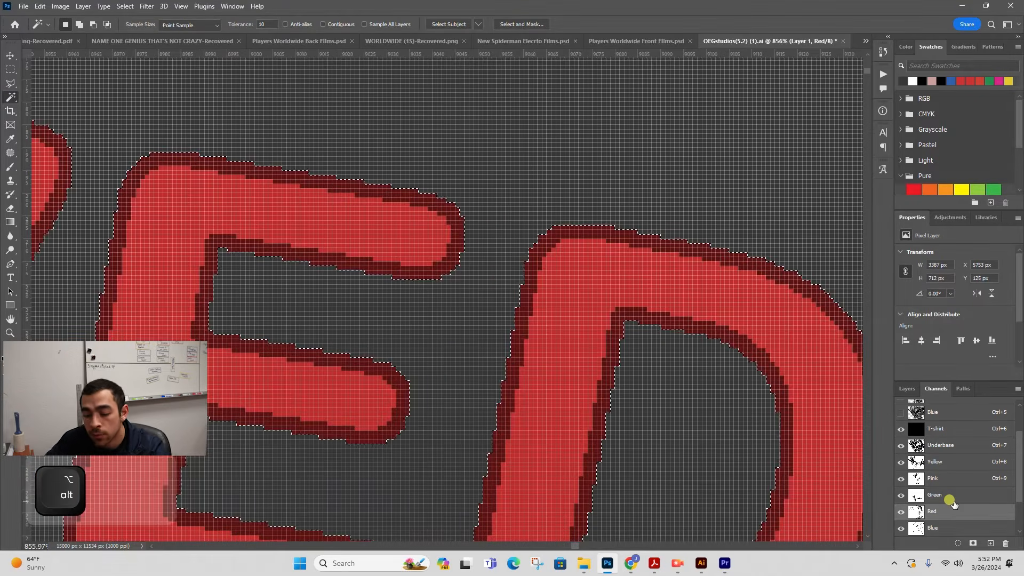
key("ctrl+d")
- Examine the thickened red lettering over the choked underbase up close, and review the whole artwork
key("ctrl+0")
key("space")
left_click_drag(458, 66, 509, 133)
key("z")
key("z")
left_click_drag(433, 165, 457, 156)
key("z")
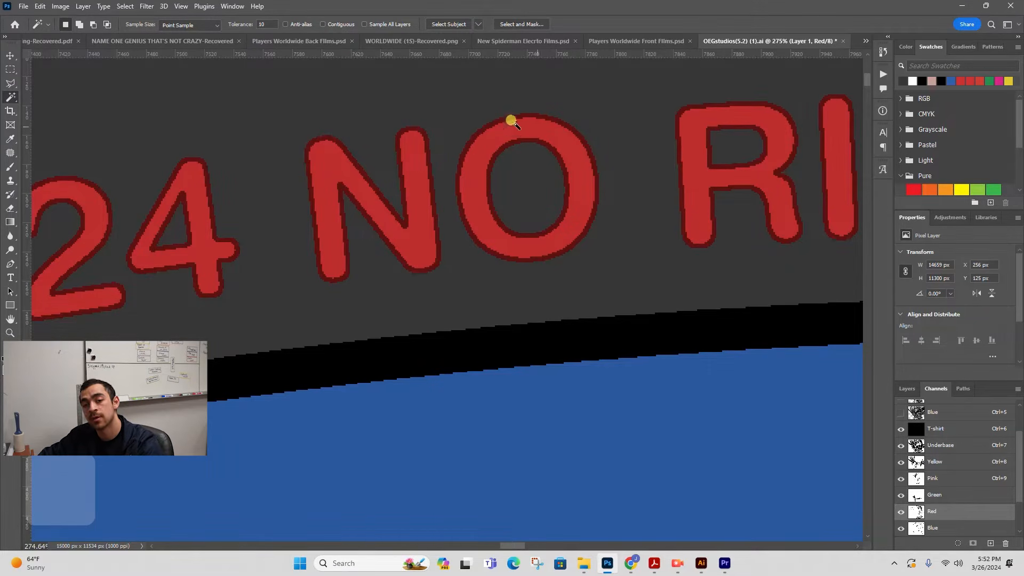
key("z")
left_click_drag(540, 117, 492, 136)
key("z")
left_click_drag(635, 158, 470, 176)
key("z")
key("space")
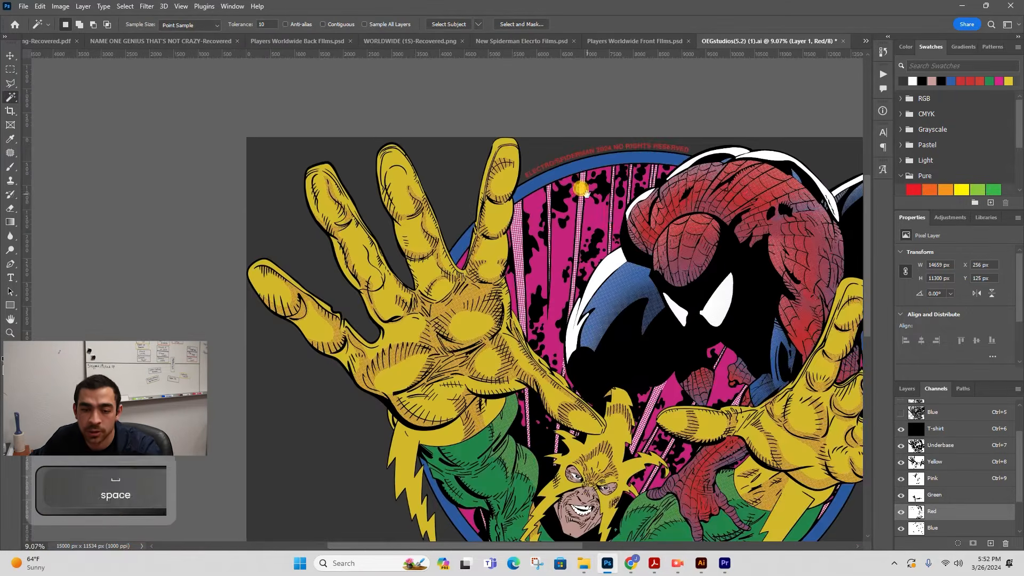
left_click_drag(582, 189, 444, 137)
key("z")
left_click_drag(497, 232, 416, 243)
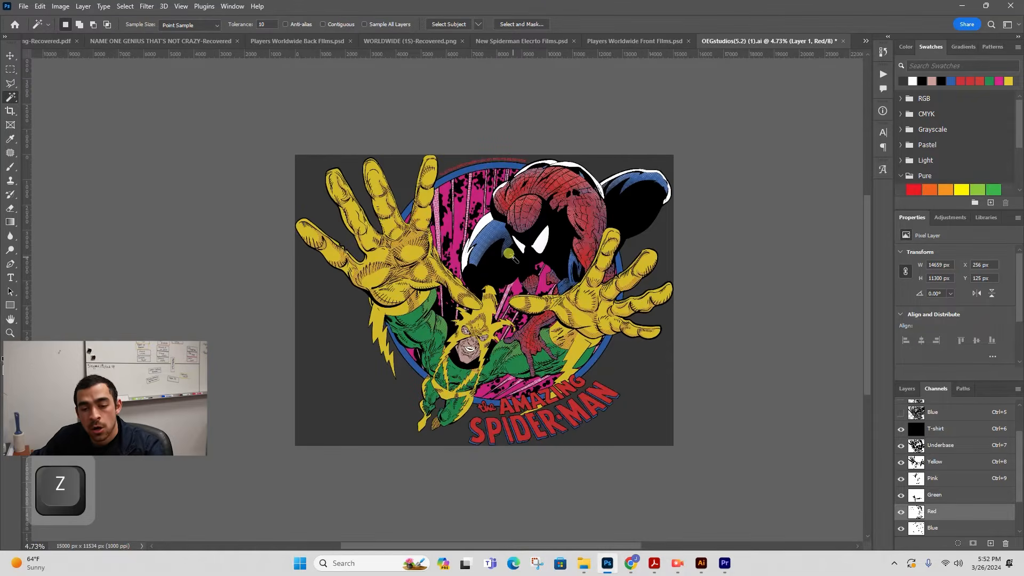
key("ctrl")
key("ctrl+0")
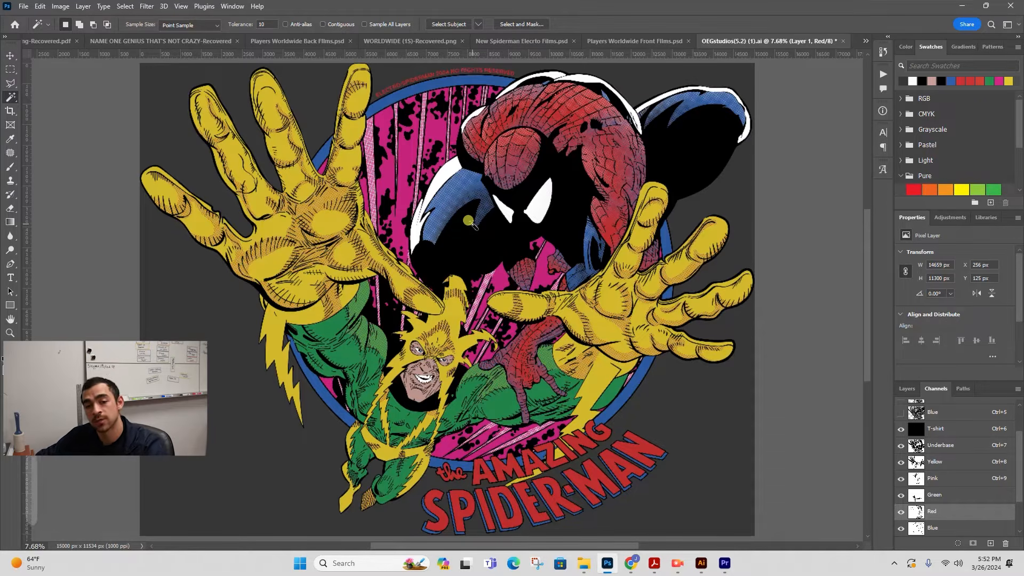
- Extend the canvas equally above and below the artwork to a height of about 14360 px with the Crop tool
key("z")
left_click_drag(519, 243, 475, 245)
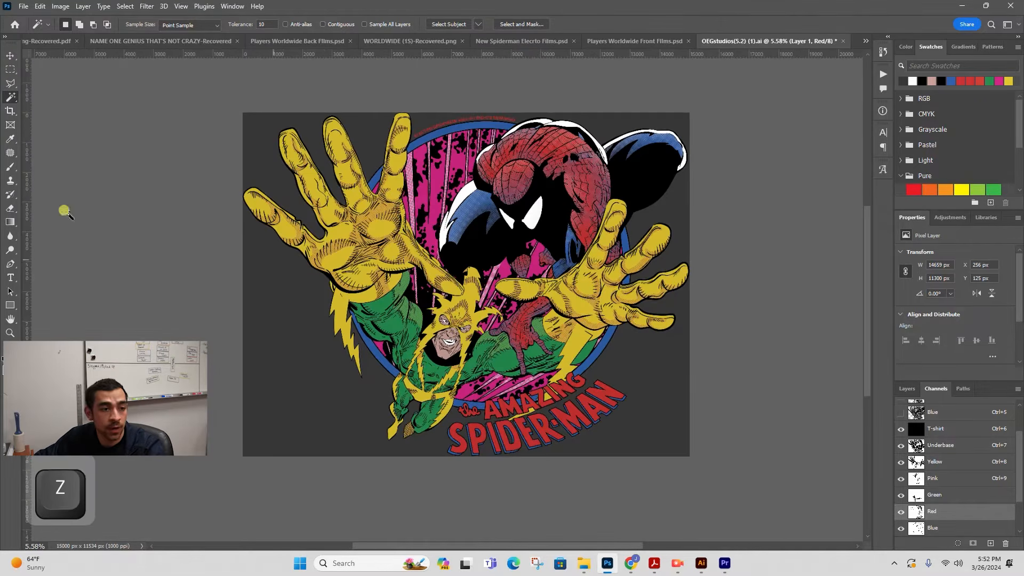
left_click(10, 111)
left_click_drag(469, 113, 464, 70)
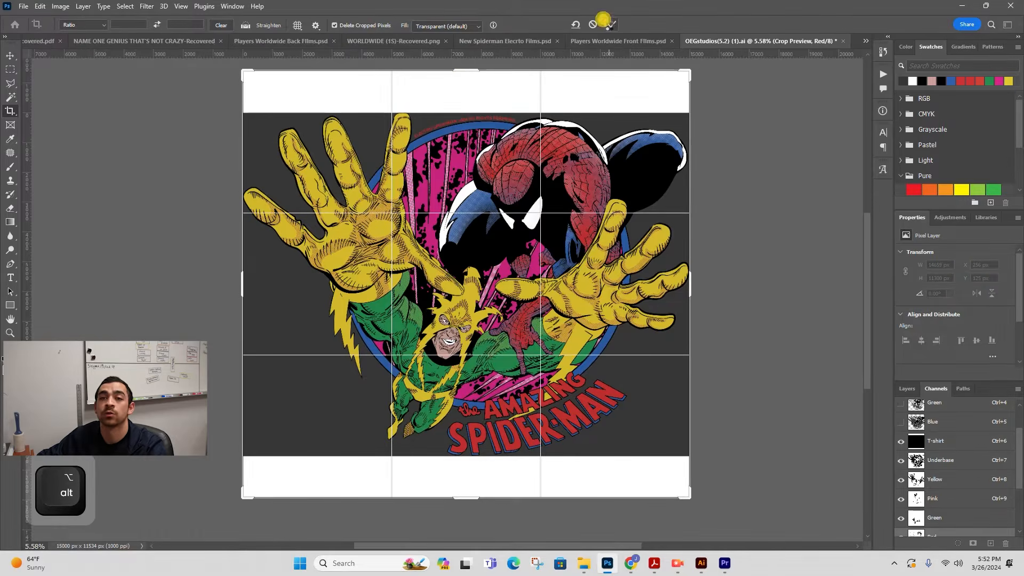
left_click(611, 24)
- Switch to Illustrator, copy the registration mark from the BE PROUD Films document, and return to Photoshop
left_click(695, 565)
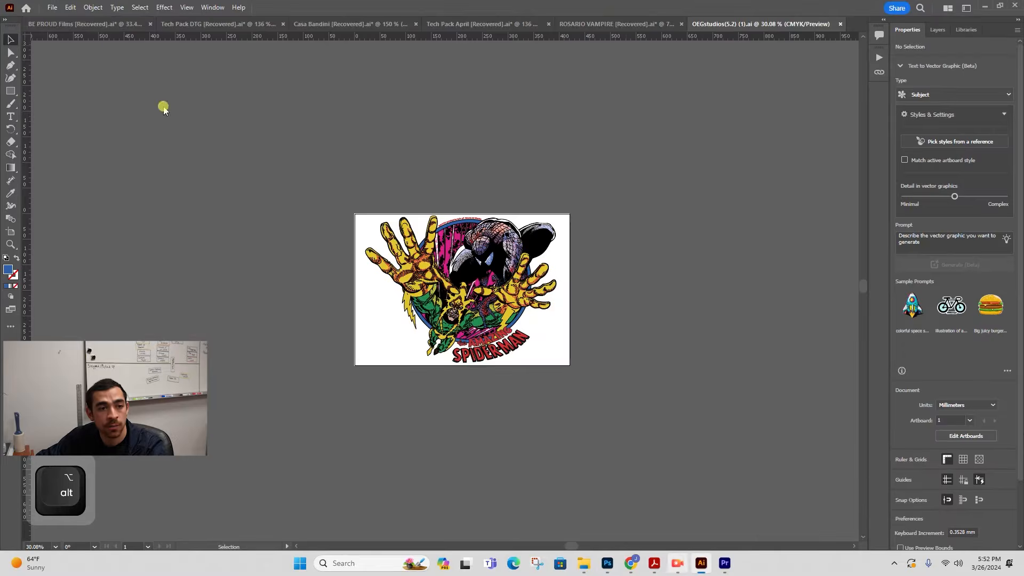
left_click(101, 24)
key("v")
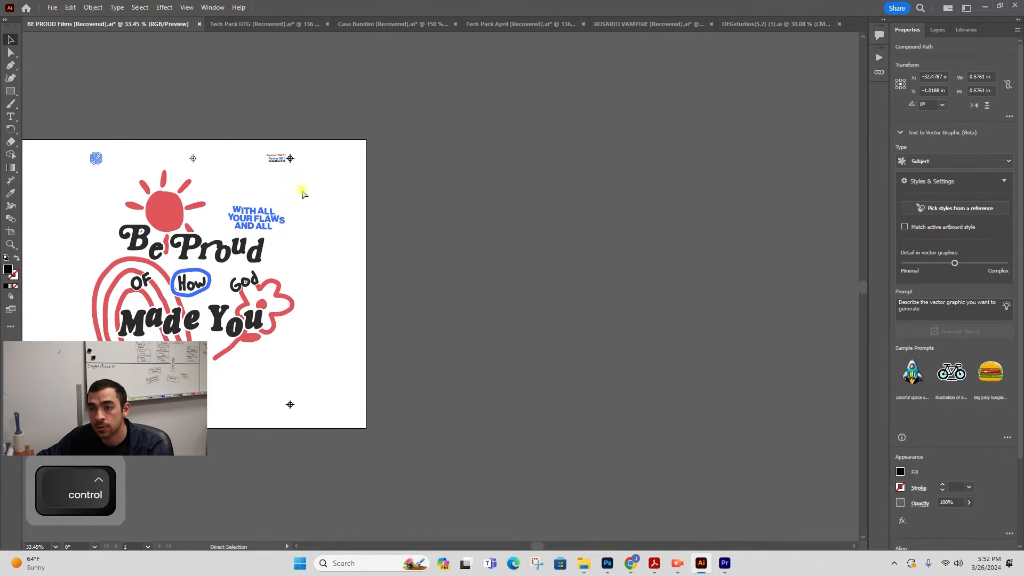
key("ctrl+c")
left_click(984, 5)
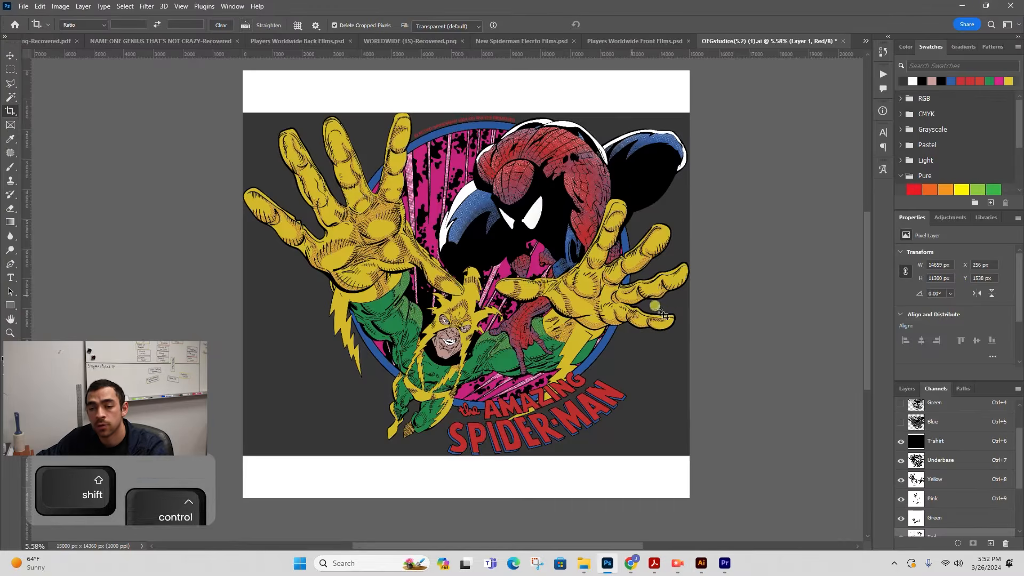
- Paste the registration mark as pixels and place it centred in the empty strip above the artwork
key("ctrl+shift+v")
left_click(553, 147)
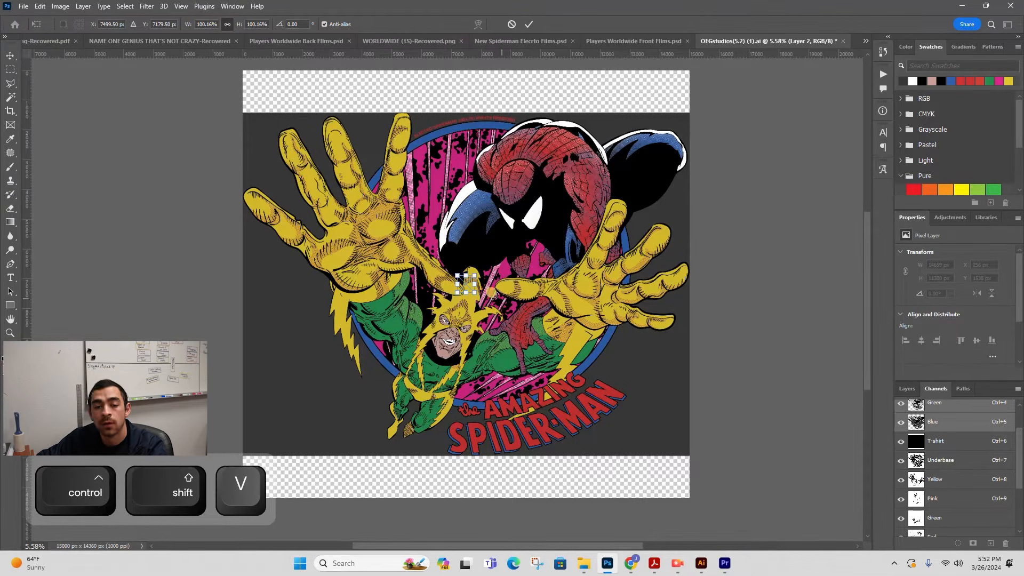
left_click_drag(467, 285, 487, 92)
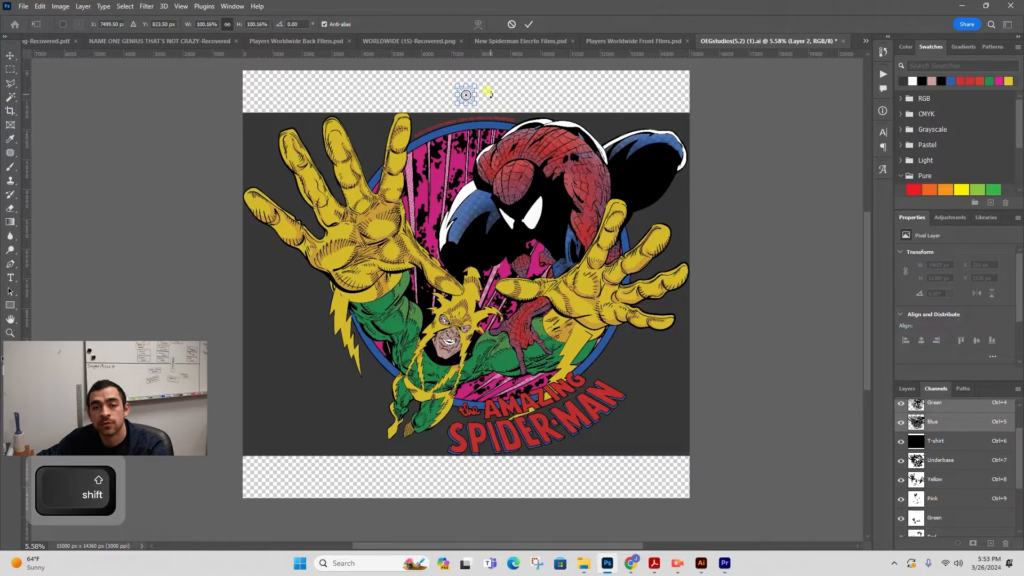
left_click(529, 24)
- Hide the T-shirt, Underbase and colour spot channels, leaving only the RGB artwork visible
key("v")
left_click_drag(900, 444, 912, 510)
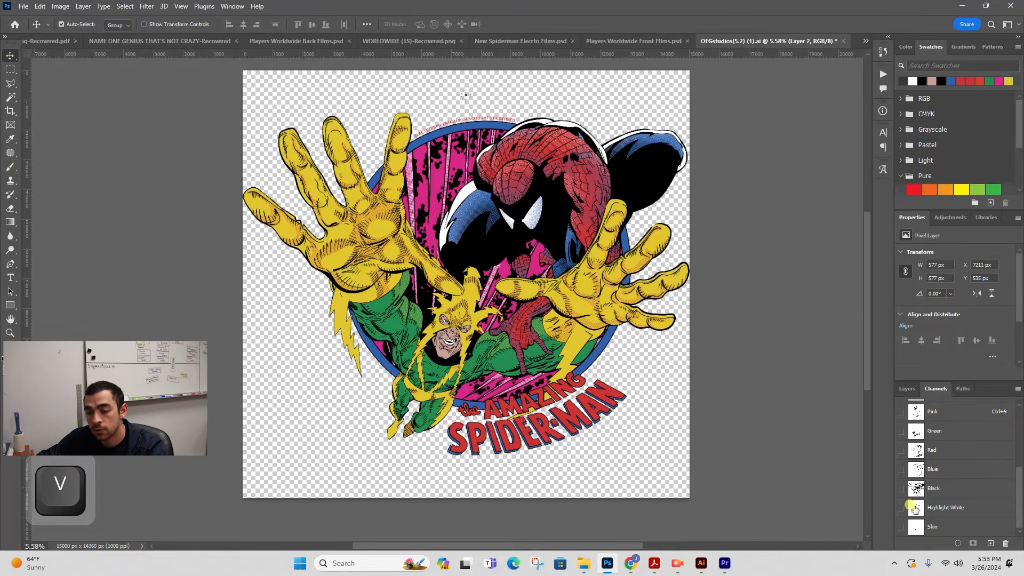
scroll(912, 497, "up", 3)
- Duplicate the registration mark onto its own layer, centred in the empty strip below the artwork, and check it up close
left_click(907, 389)
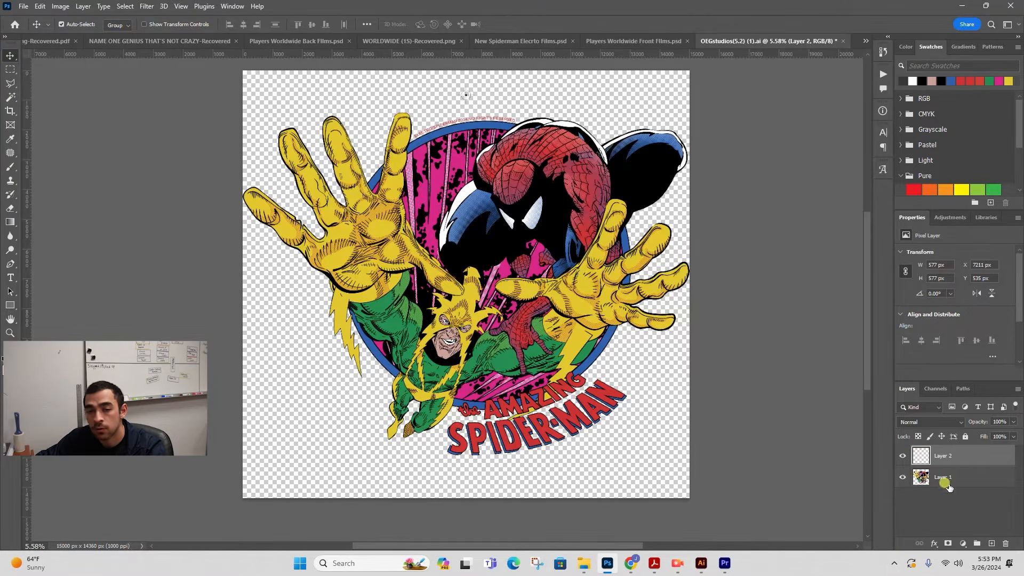
key("ctrl+shift+alt+n")
key("v")
left_click_drag(465, 95, 472, 216)
left_click(471, 100)
left_click_drag(465, 98, 800, 354)
key("z")
left_click_drag(394, 428, 459, 320)
key("z")
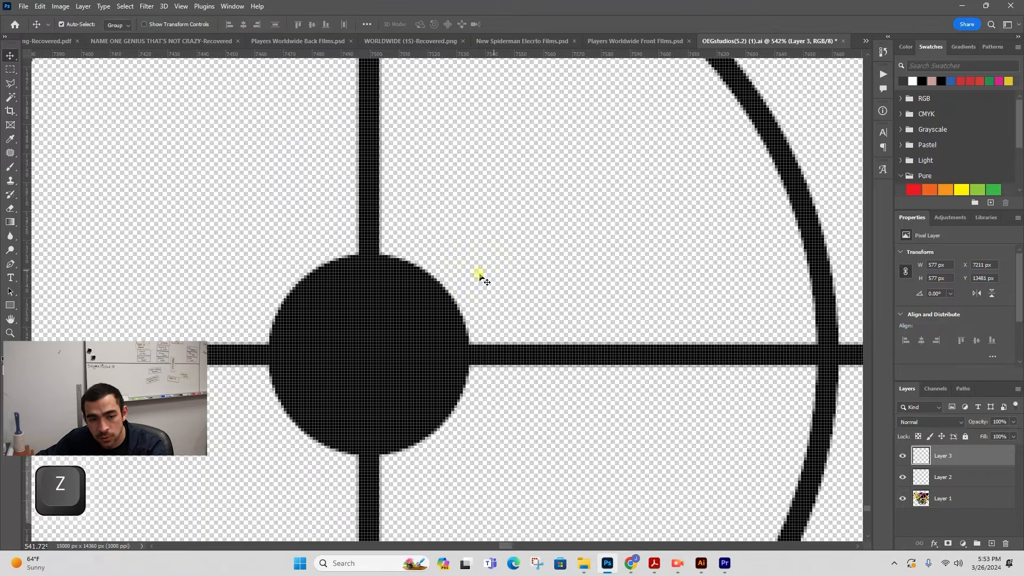
- Add a white-filled layer between the artwork and the registration marks, and merge it with both mark layers
left_click(970, 499)
left_click(991, 543, "ctrl")
key("ctrl+BackSpace")
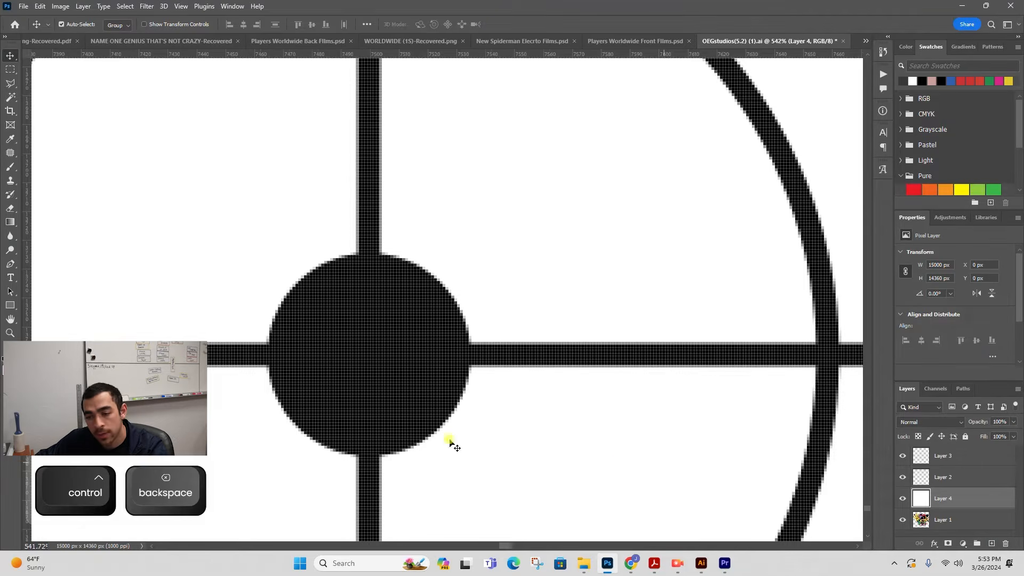
left_click(971, 460, "shift")
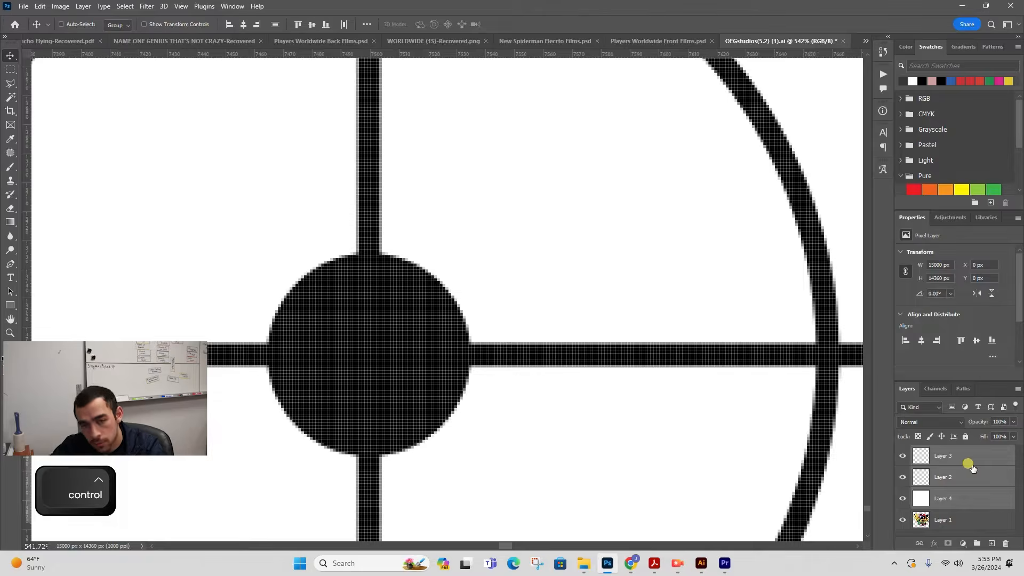
key("ctrl+0")
key("ctrl+e")
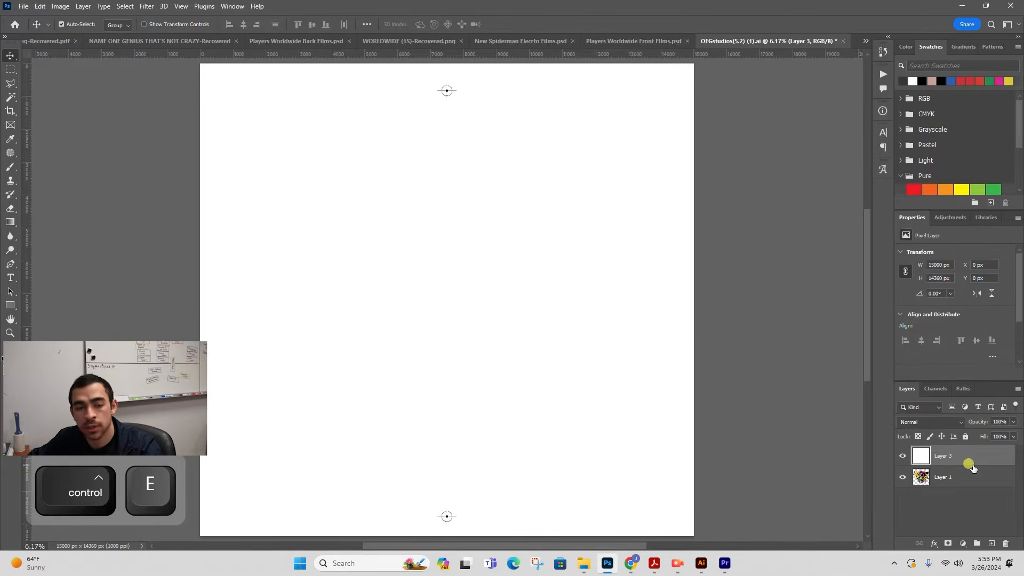
- Posterize the merged registration mark layer to give the marks hard edges without anti-aliasing
key("z")
left_click_drag(450, 87, 590, 71)
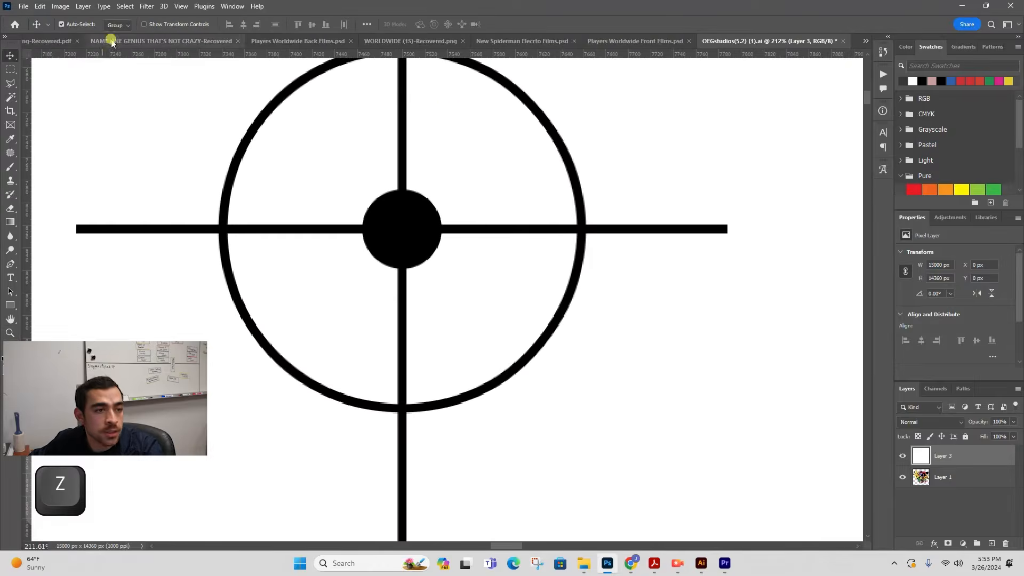
left_click(60, 6)
mouse_move(74, 35)
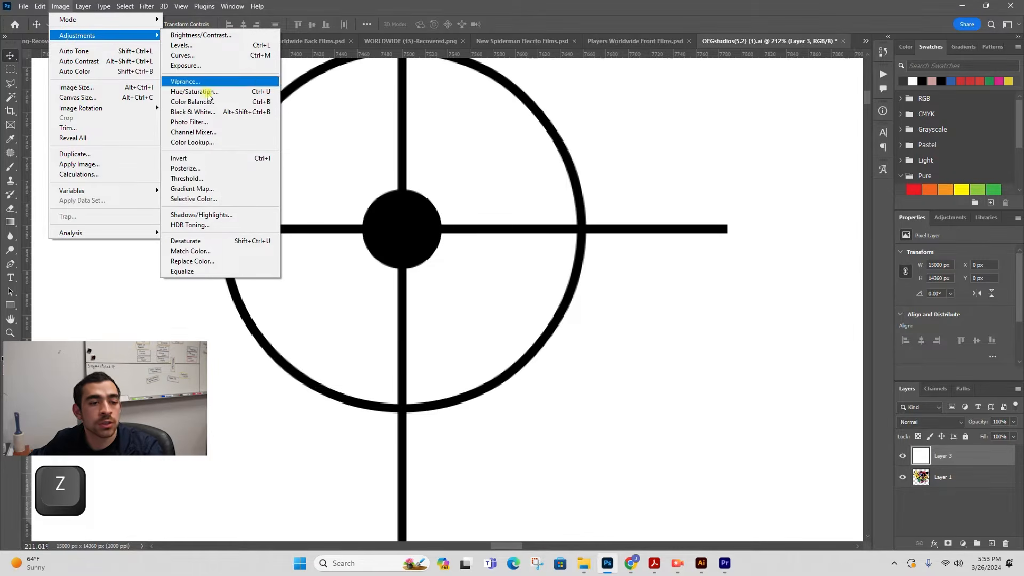
left_click(184, 169)
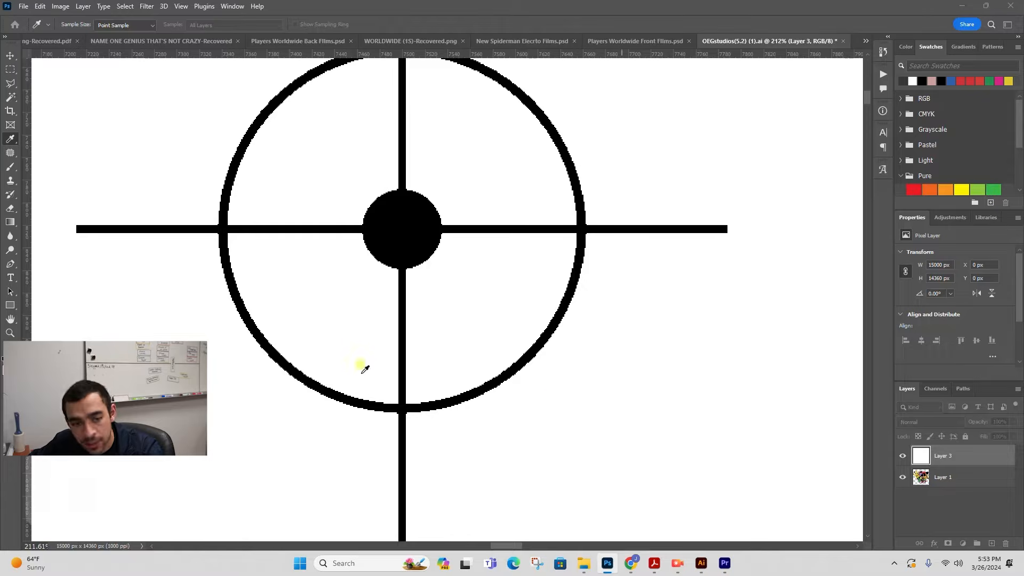
- Select the white background of the registration mark layer with the Magic Wand and delete it
key("w")
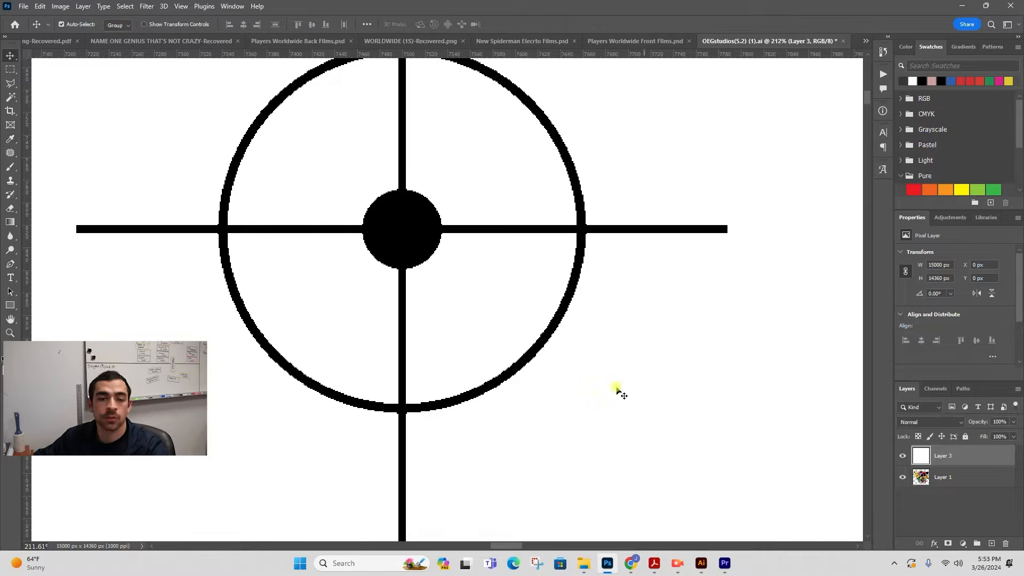
left_click(458, 165)
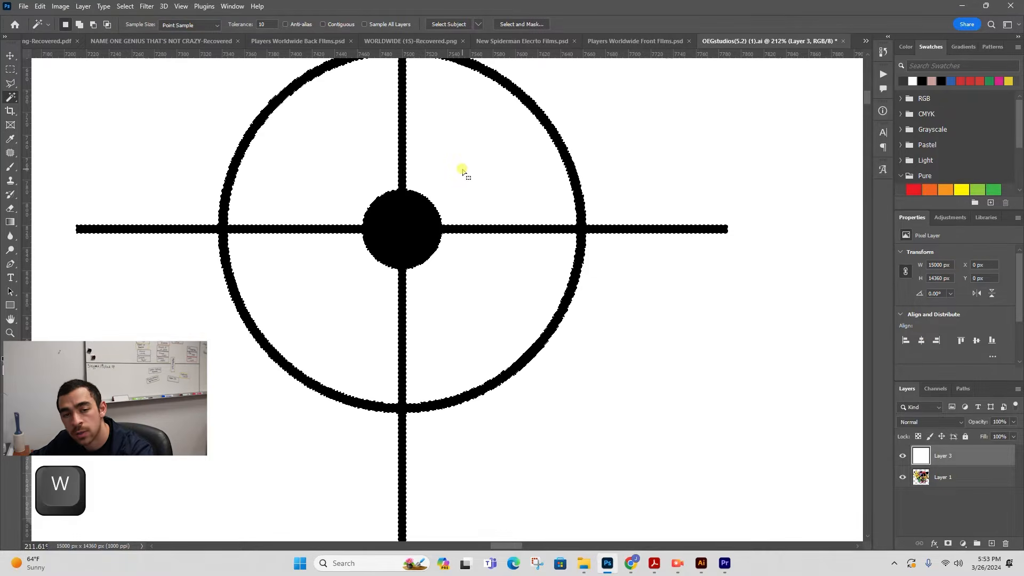
key("BackSpace")
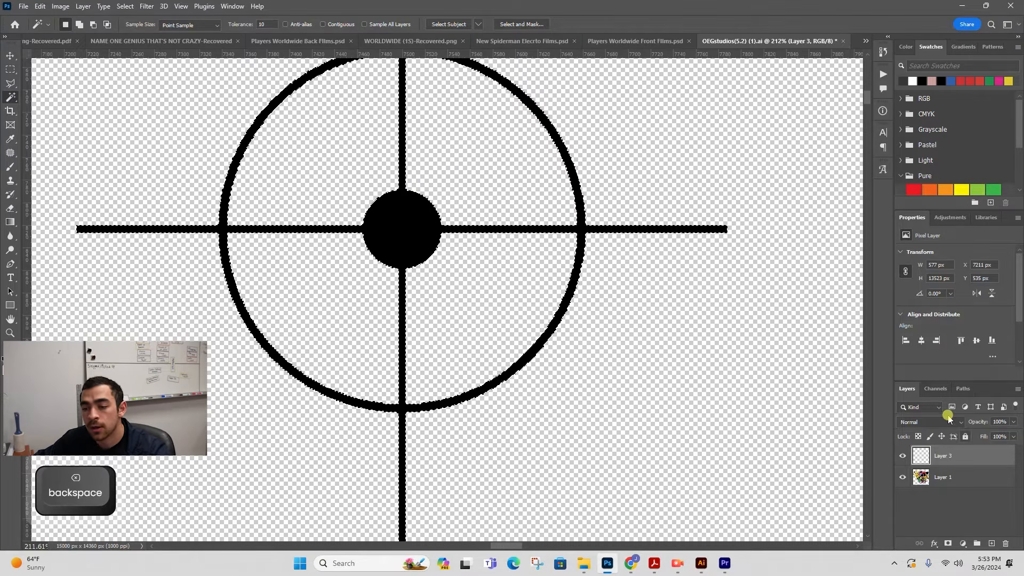
- Fill the selected registration marks with black in the Underbase channel
left_click(935, 388)
key("ctrl+0")
key("ctrl+0")
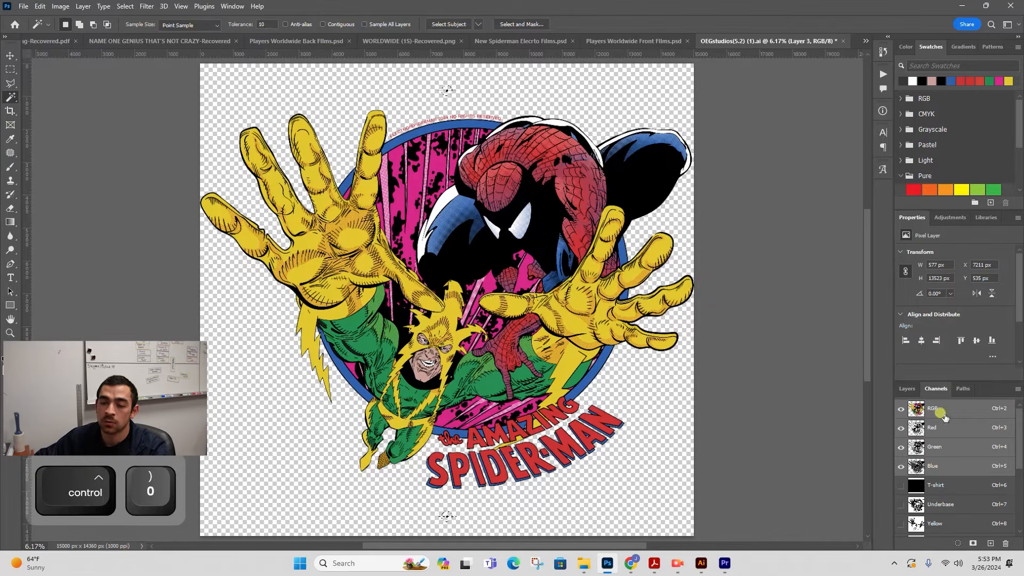
left_click(963, 501)
key("alt+BackSpace")
key("ctrl")
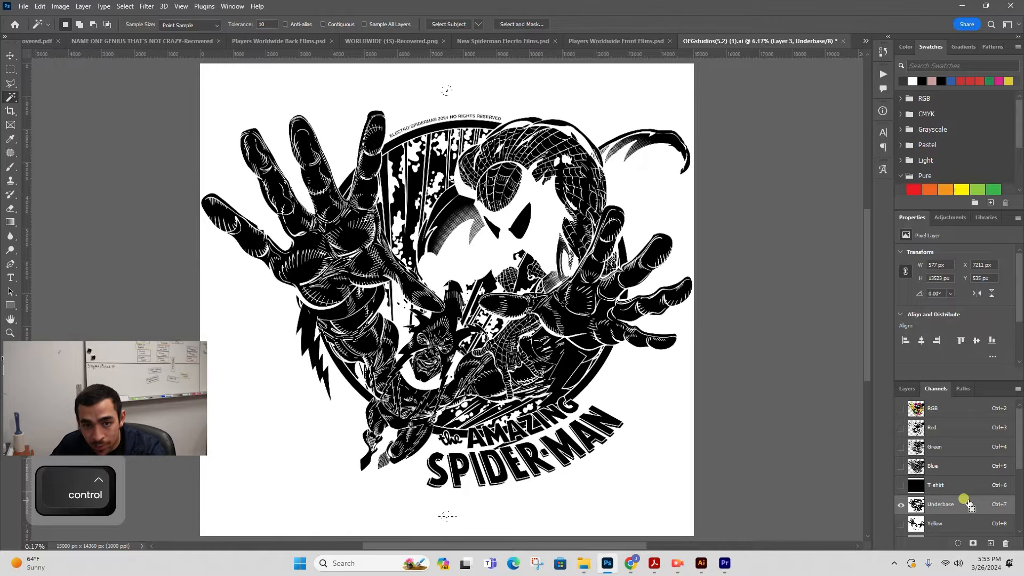
key("ctrl+BackSpace")
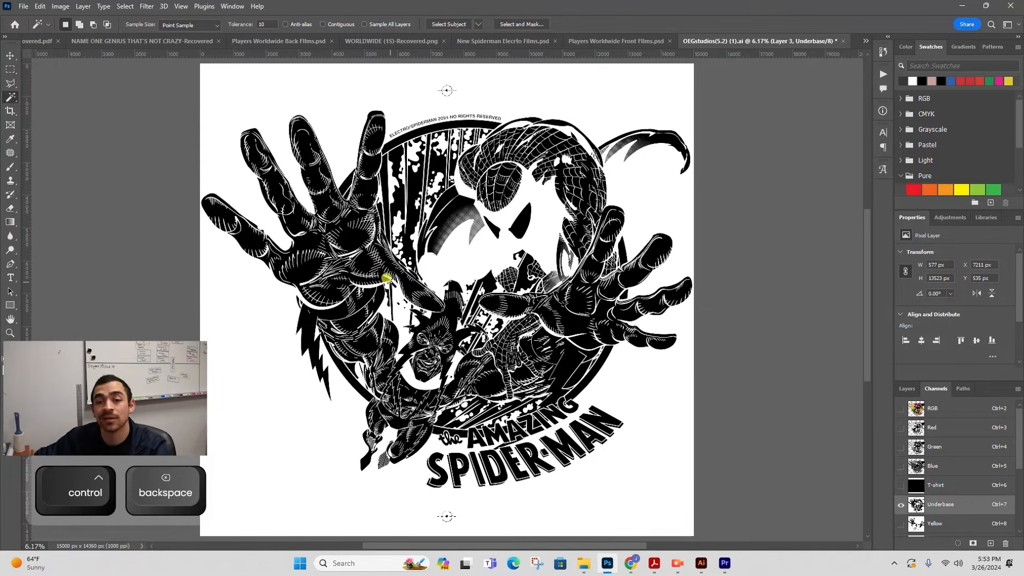
- Fill the same registration mark selection with black in the Yellow and Pink channels
scroll(952, 468, "down", 3)
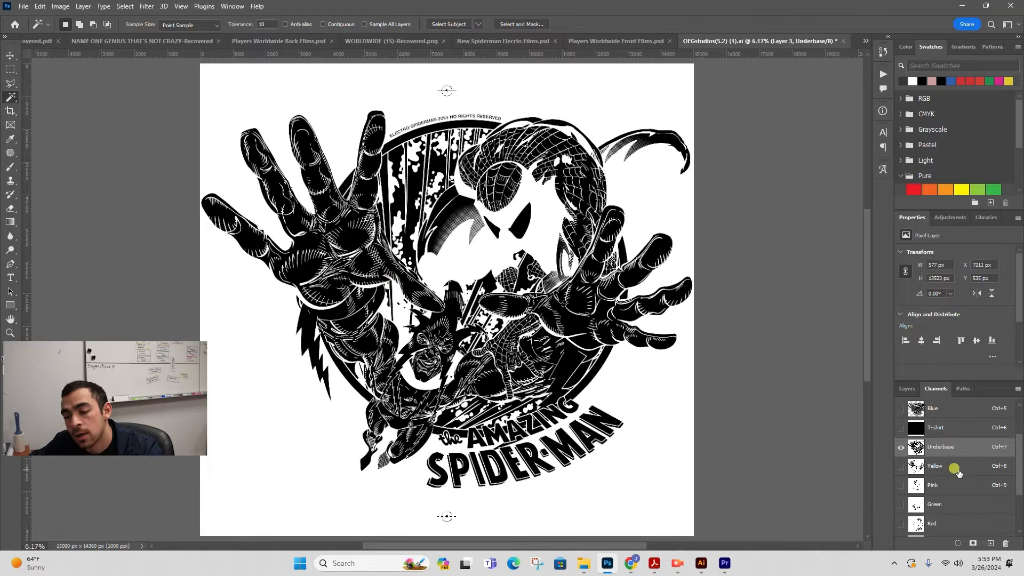
left_click(955, 470)
key("ctrl+BackSpace")
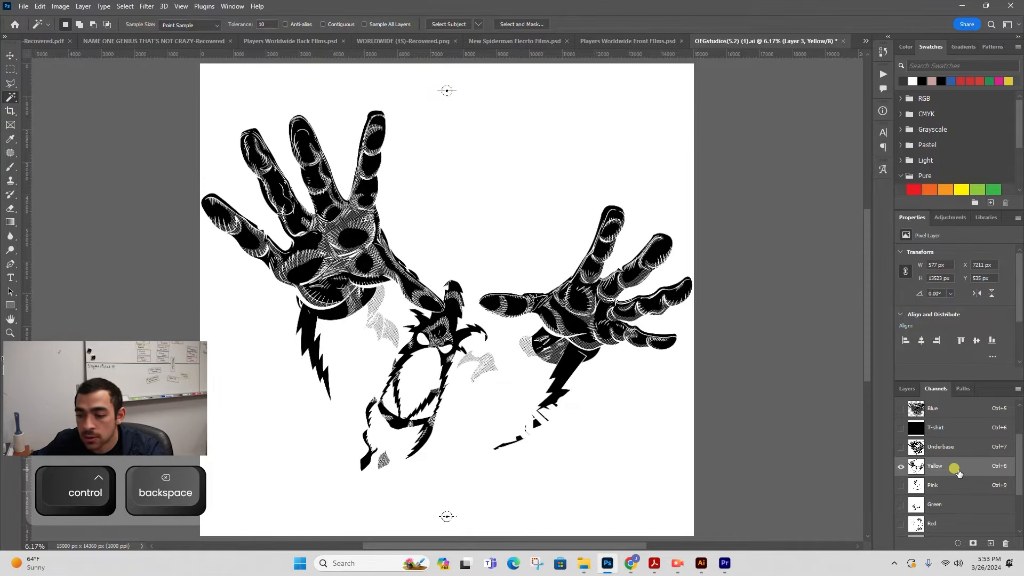
scroll(958, 472, "down", 2)
left_click(964, 454)
key("ctrl+BackSpace")
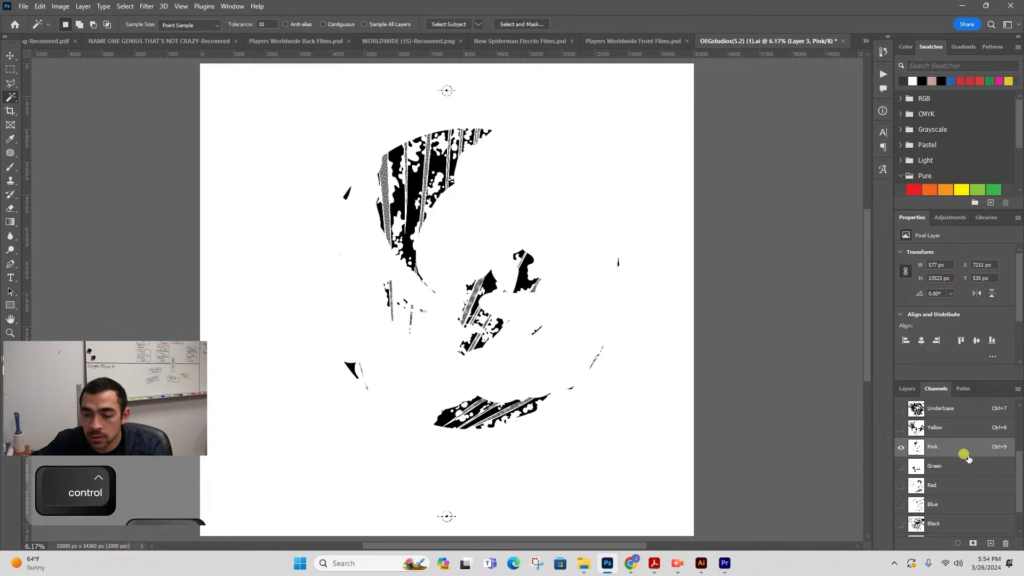
- Fill the registration mark selection with black in the Green and Red spot channels
left_click(962, 467)
key("ctrl+BackSpace")
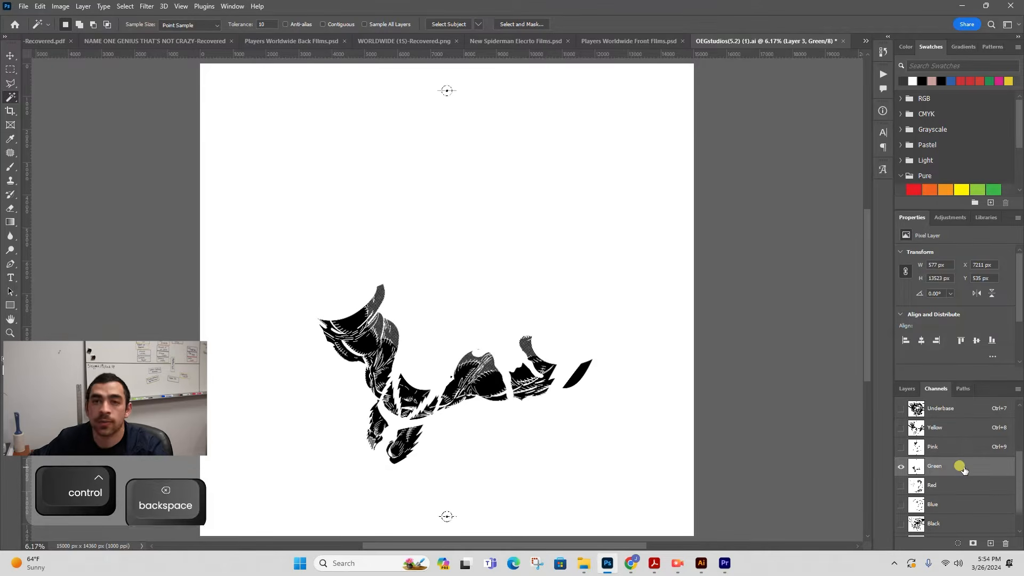
scroll(958, 469, "down", 1)
left_click(958, 466)
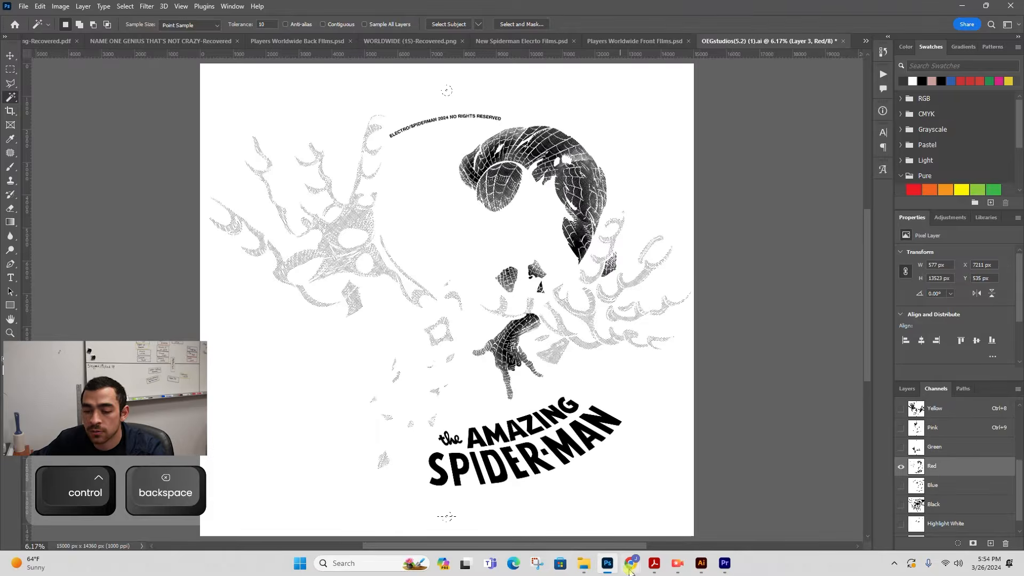
key("ctrl+BackSpace")
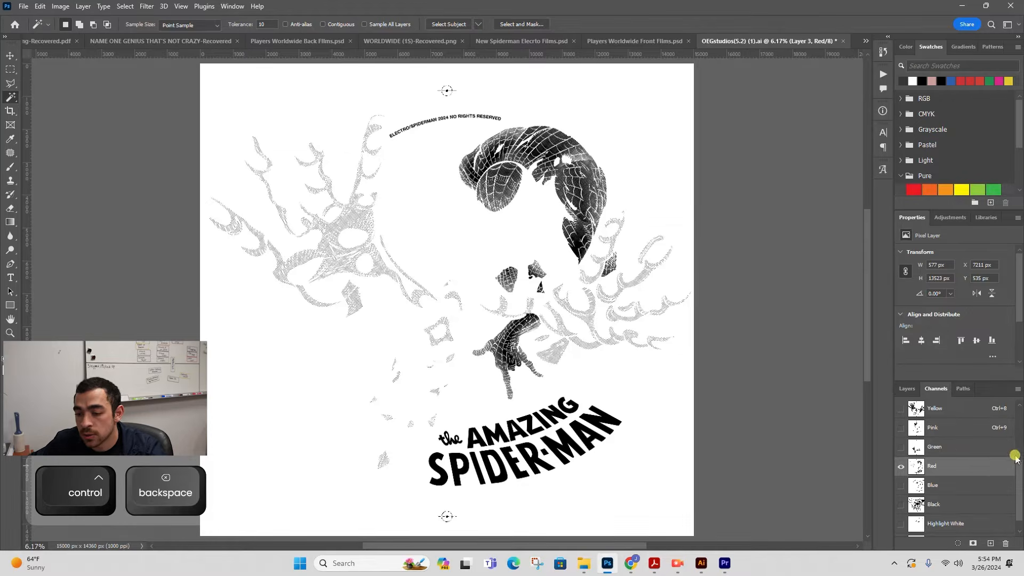
- Fill the registration mark selection with black in the Blue and Black spot channels
left_click(976, 482)
key("ctrl+BackSpace")
scroll(973, 486, "down", 1)
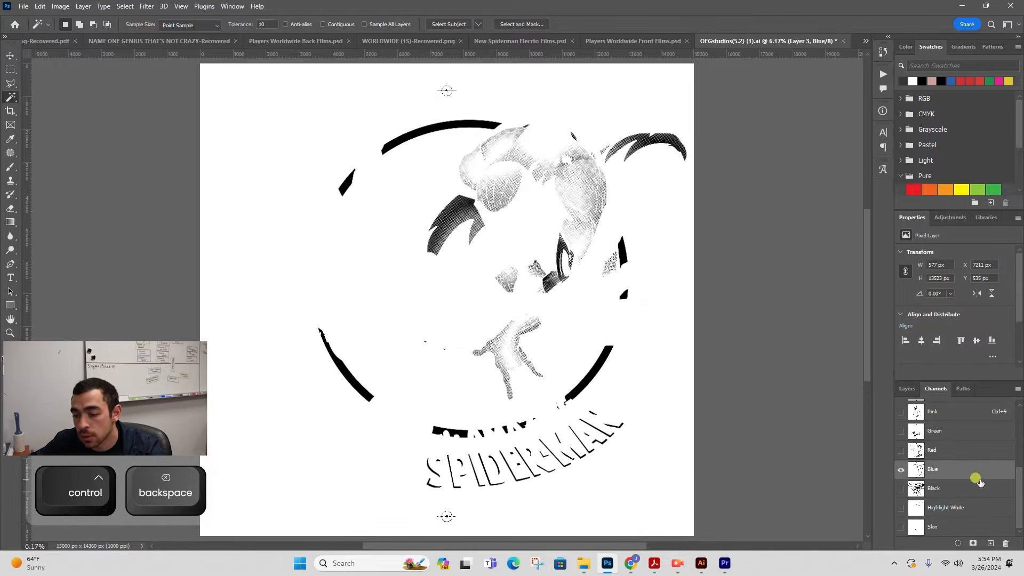
left_click(968, 487)
key("ctrl+BackSpace")
key("ctrl+backslash")
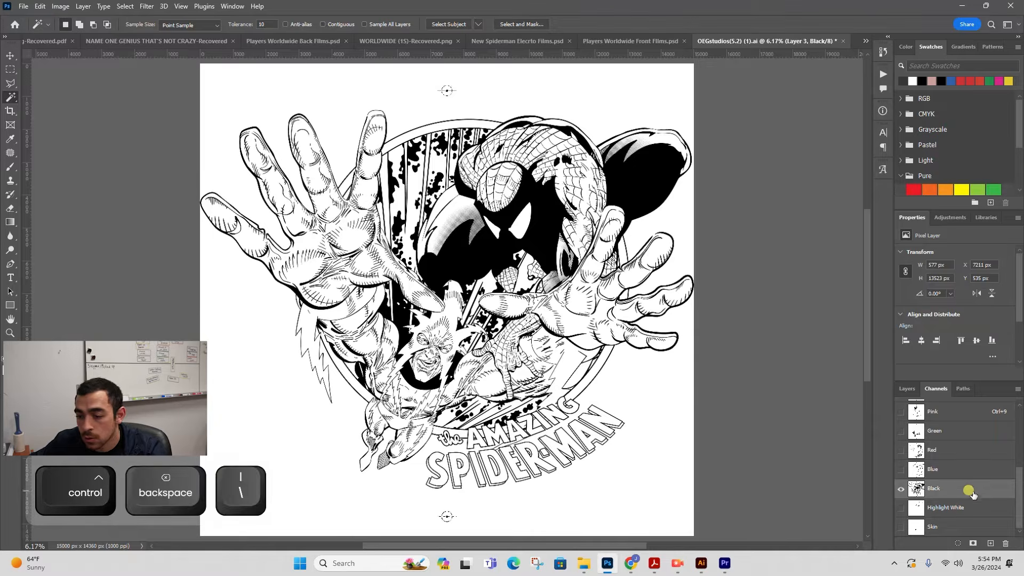
- Fill the registration marks with black in the Highlight White and Skin channels, and deselect
left_click(977, 503)
key("ctrl+BackSpace")
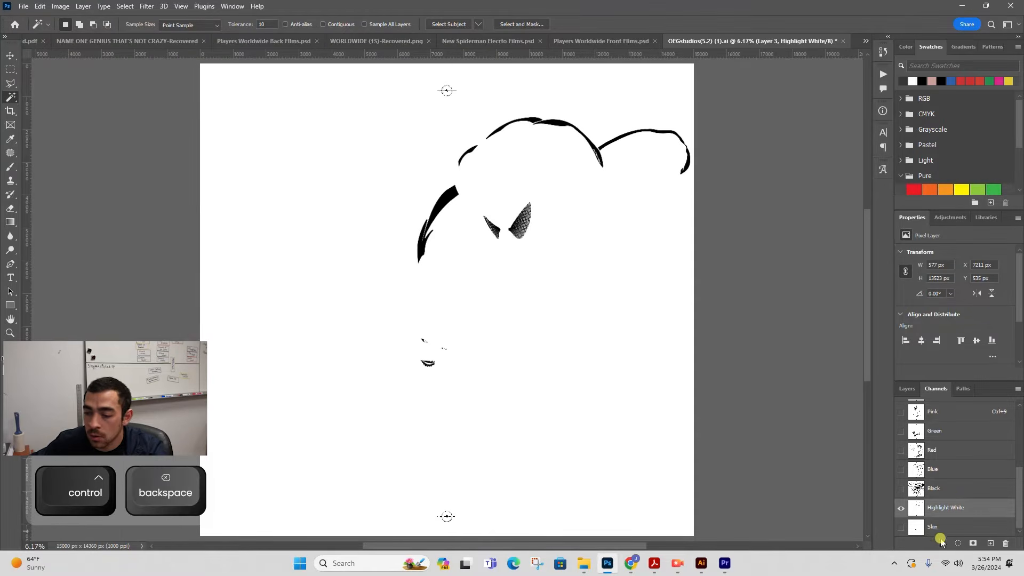
left_click(949, 527)
key("ctrl+BackSpace")
key("ctrl+d")
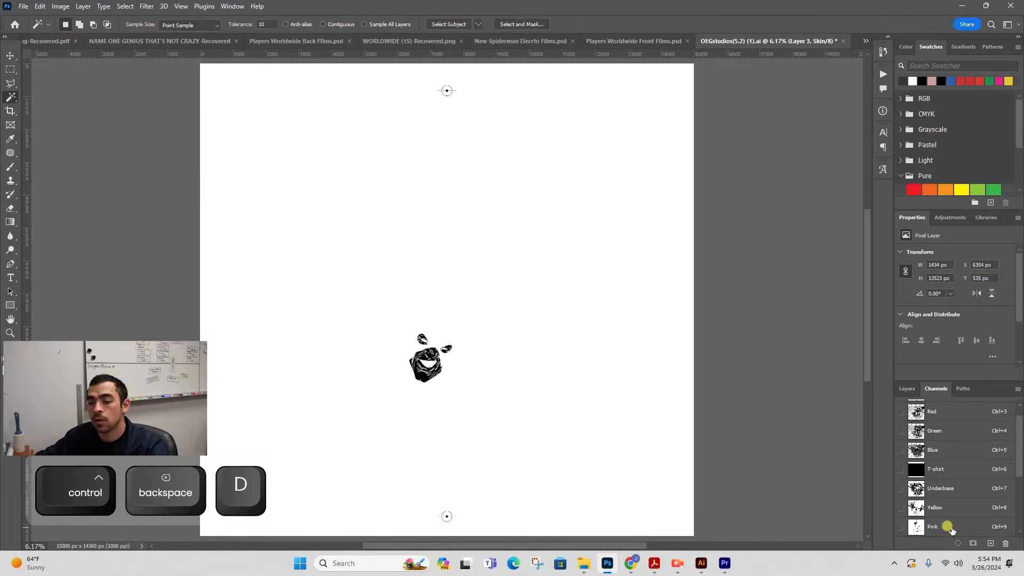
- Return to the RGB composite and add the text label "Underbase 01" beside the top registration mark
left_click(944, 410)
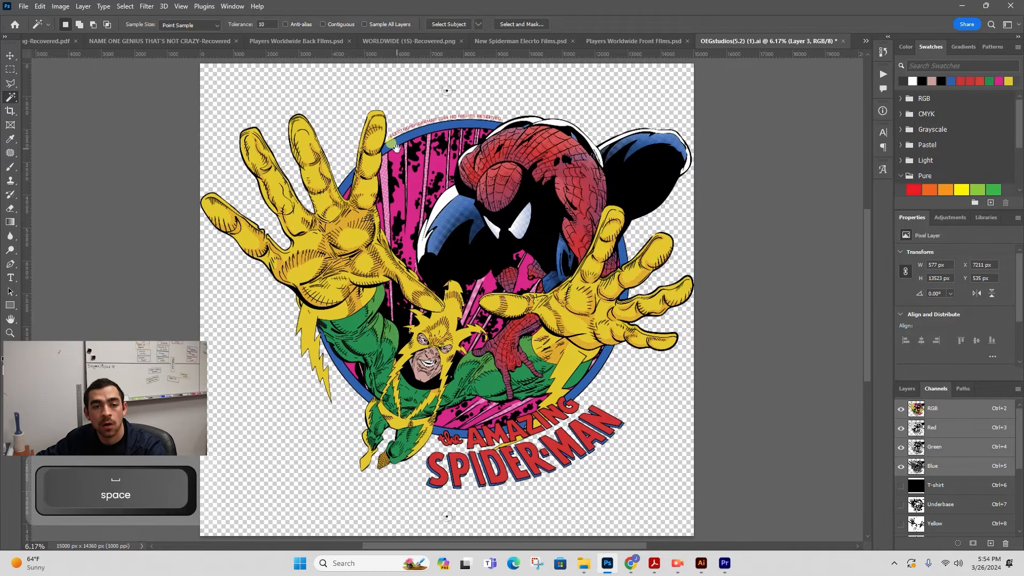
left_click_drag(397, 147, 401, 192)
key("z")
left_click_drag(509, 185, 498, 185)
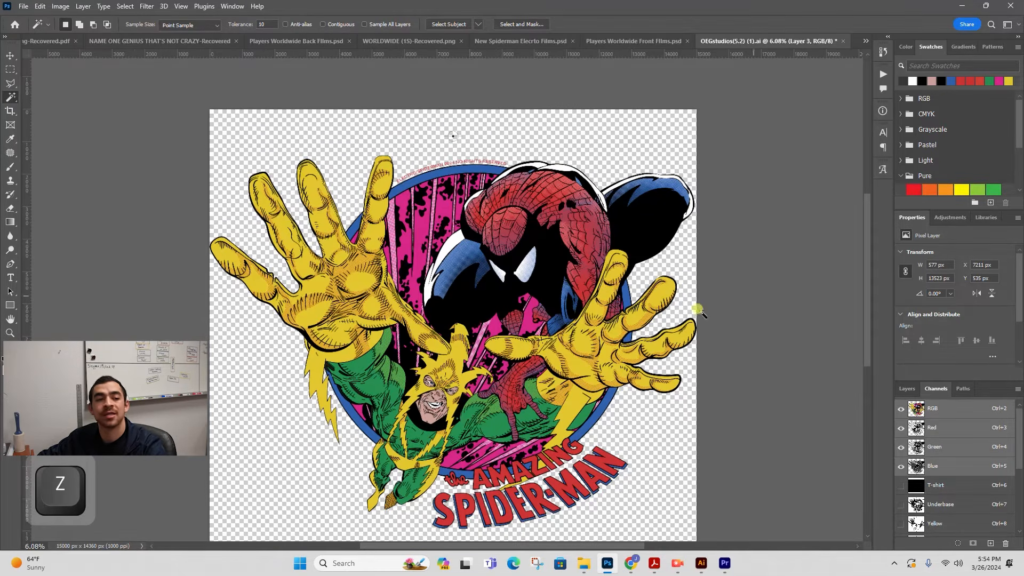
left_click(11, 280)
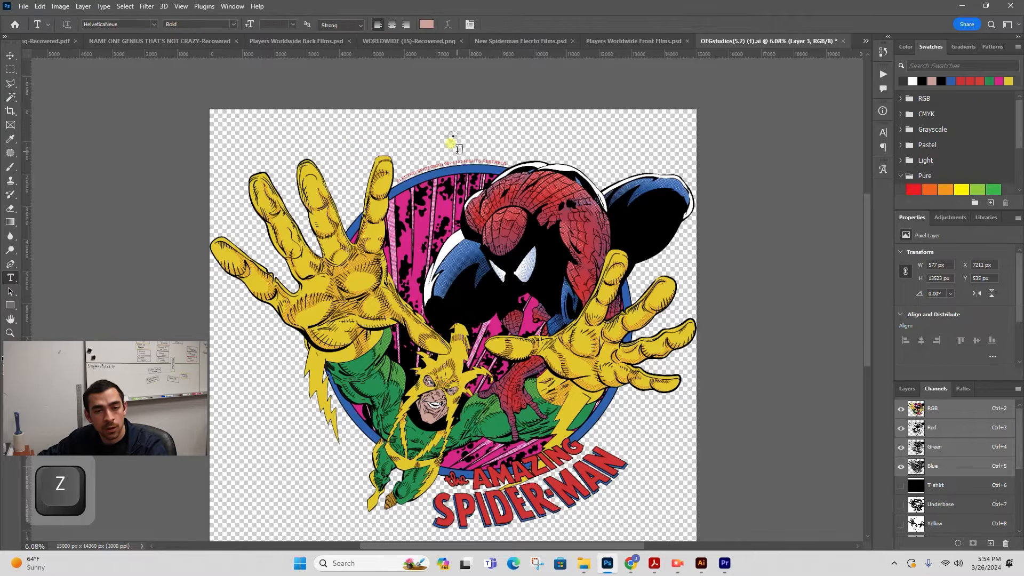
left_click(453, 144)
type("Underbase 01")
key("Return")
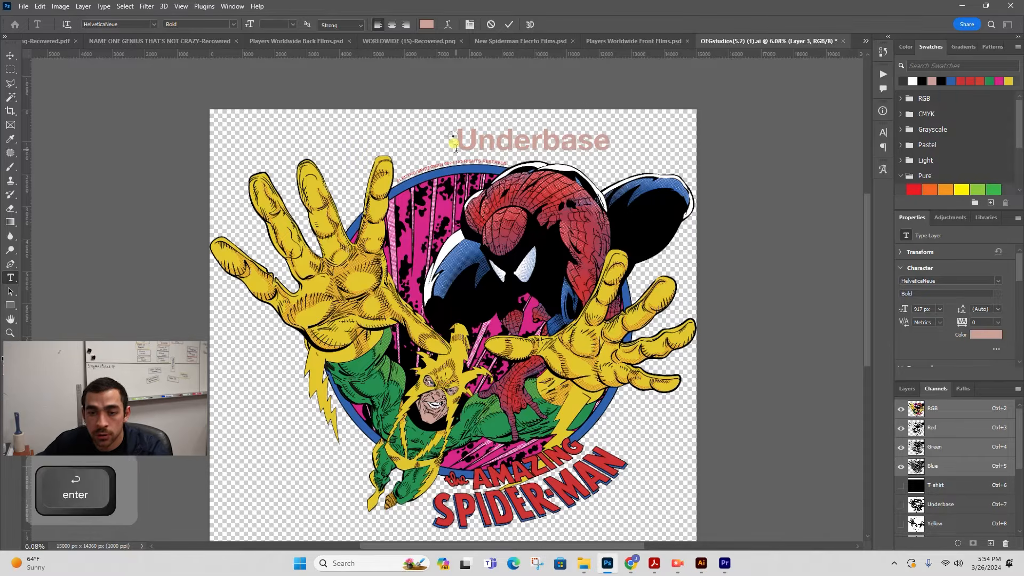
- Scale the Underbase 01 label down to a font size of about 414 px
key("ctrl+t")
left_click_drag(645, 131, 500, 132)
key("v")
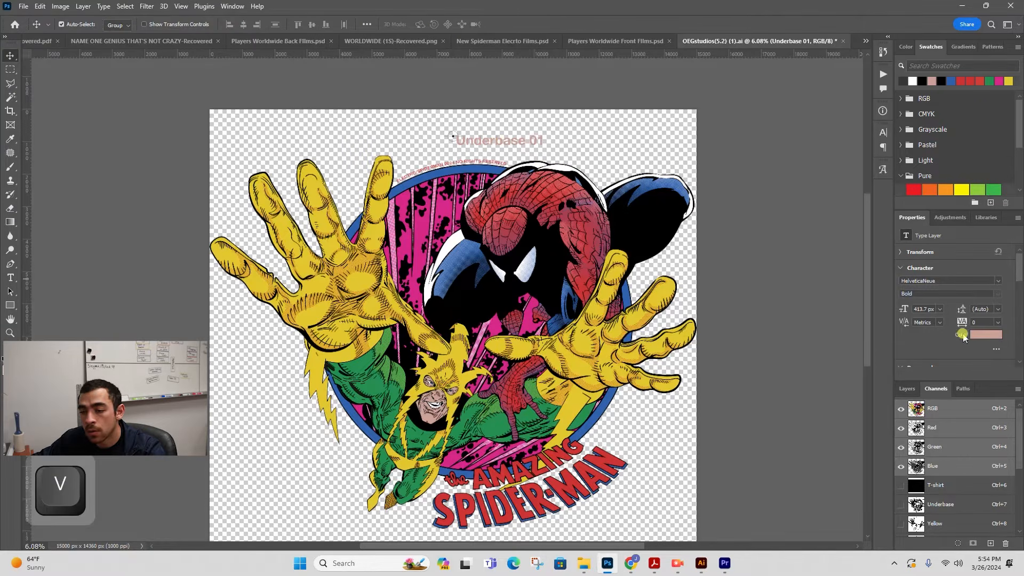
- Colour the Underbase 01 label black (000000) and move it into the canvas's upper-left corner
left_click(978, 334)
left_click_drag(227, 468, 246, 501)
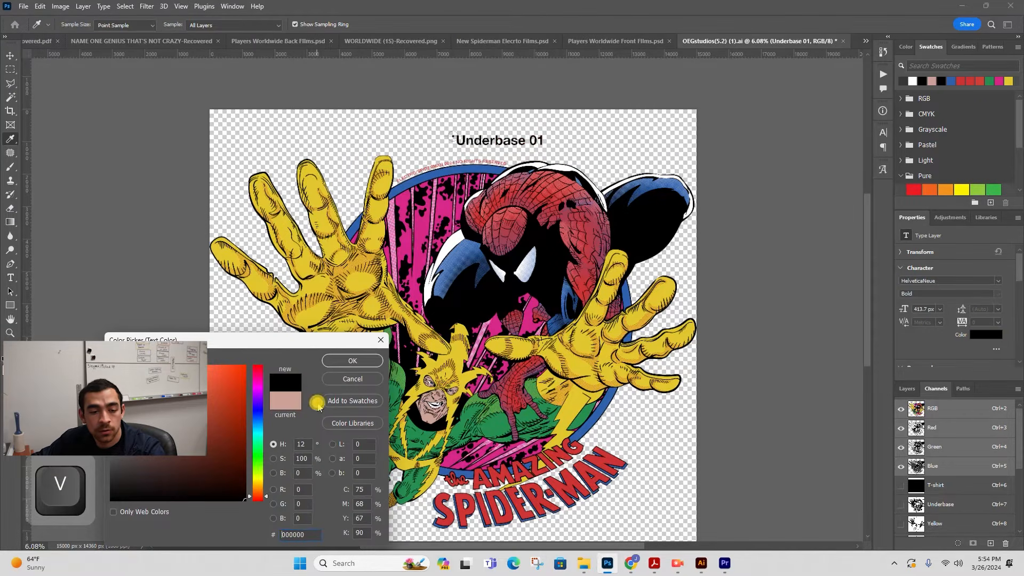
left_click(352, 361)
left_click_drag(501, 142, 257, 117)
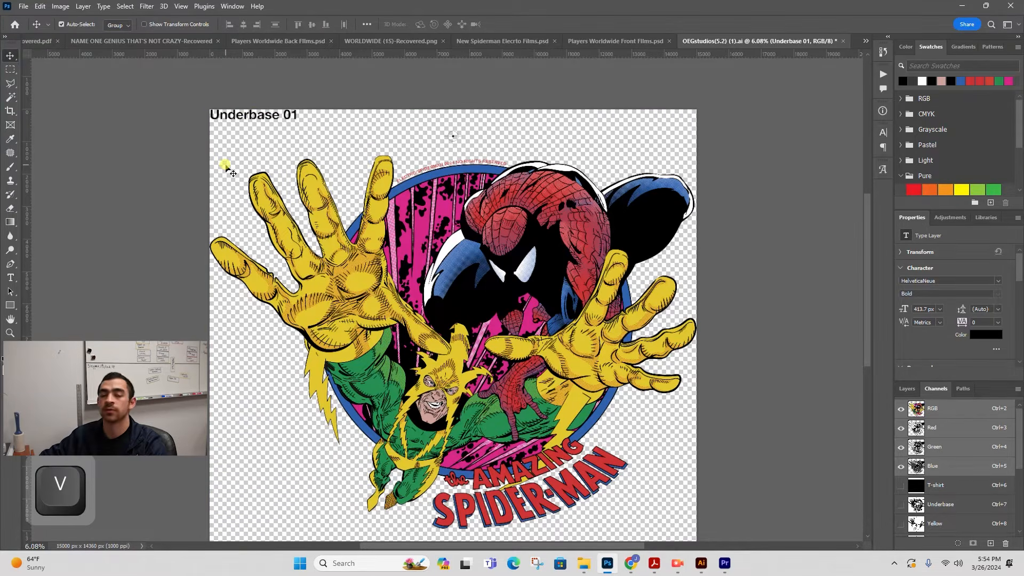
- Nudge the Underbase 01 label slightly down and left to sit just inside the canvas's upper edge
key("z")
left_click_drag(244, 109, 300, 108)
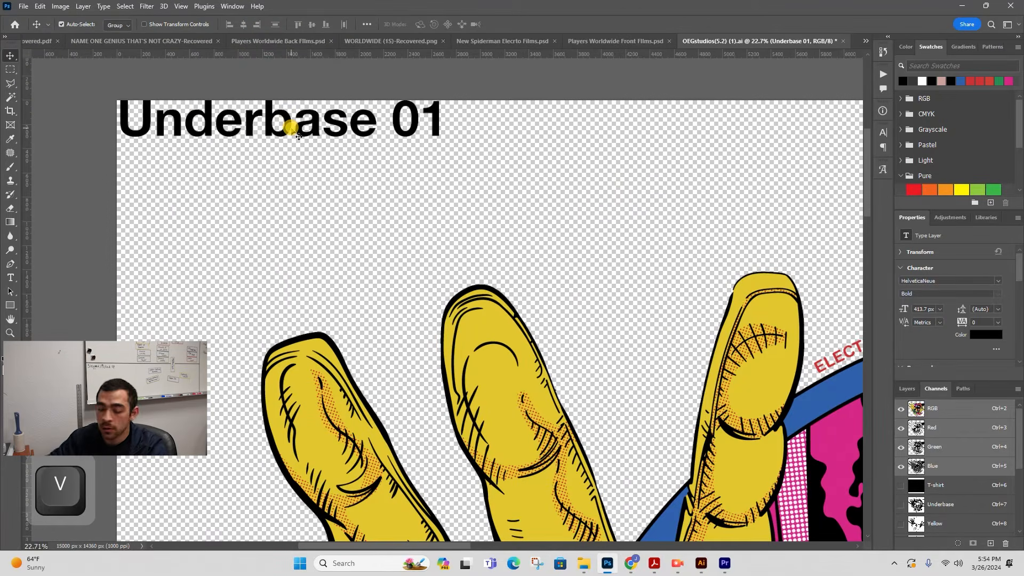
key("Down")
key("Down")
key("Left")
key("Down")
key("ctrl+z")
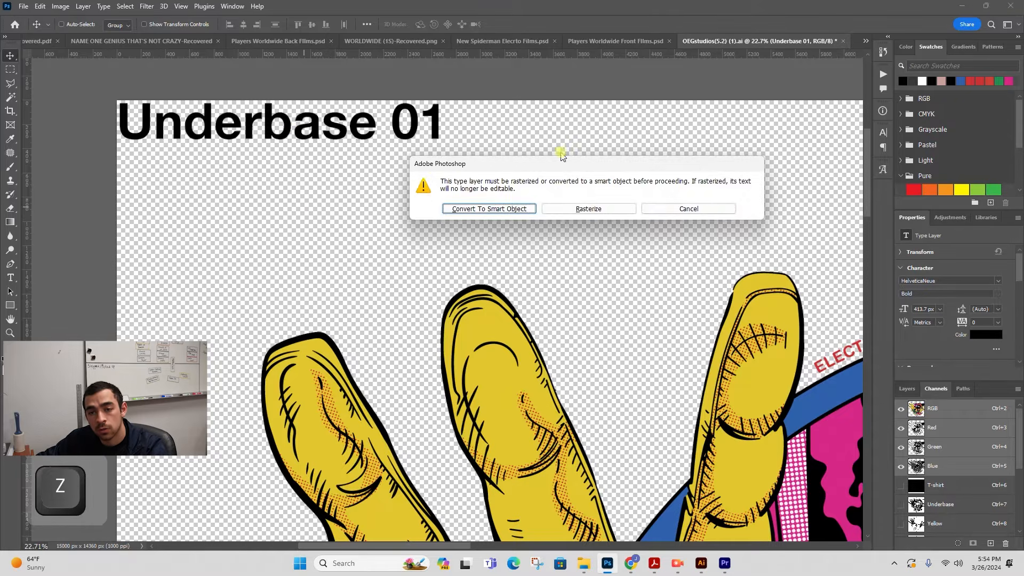
left_click(688, 209)
key("z")
left_click_drag(657, 291, 289, 223)
key("space")
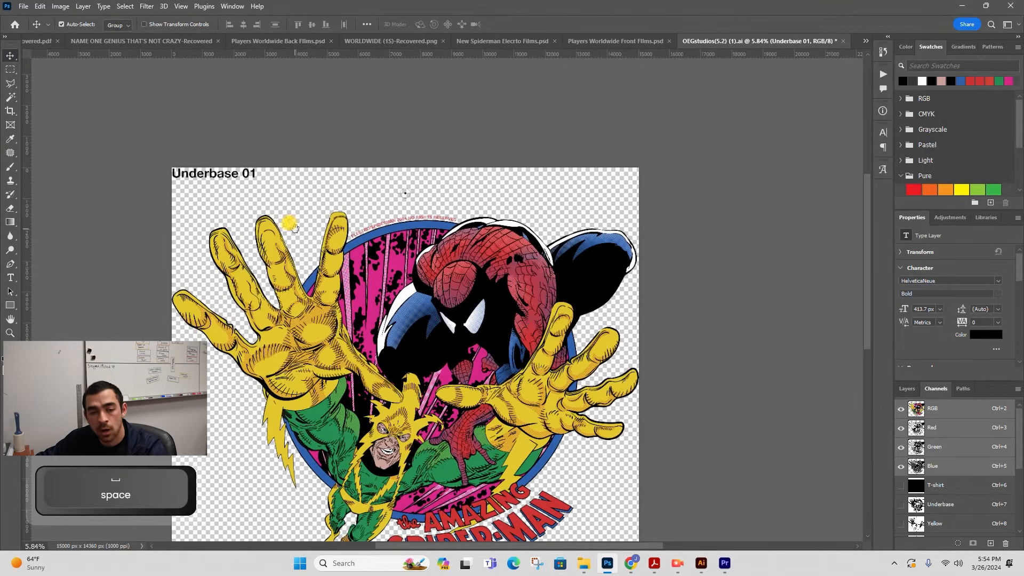
key("v")
key("space")
left_click_drag(353, 312, 353, 215)
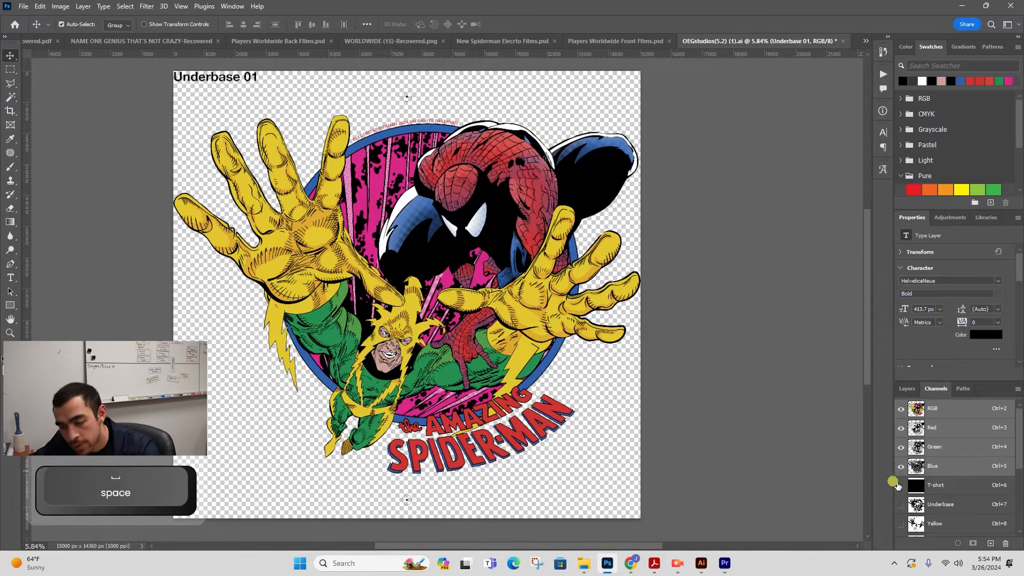
scroll(897, 485, "down", 5)
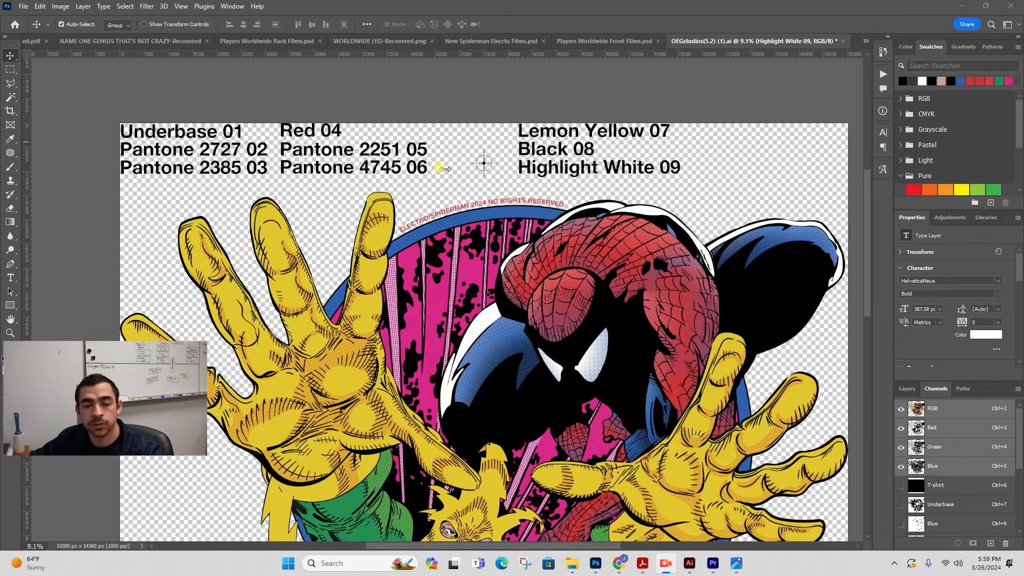
key("ctrl+0")
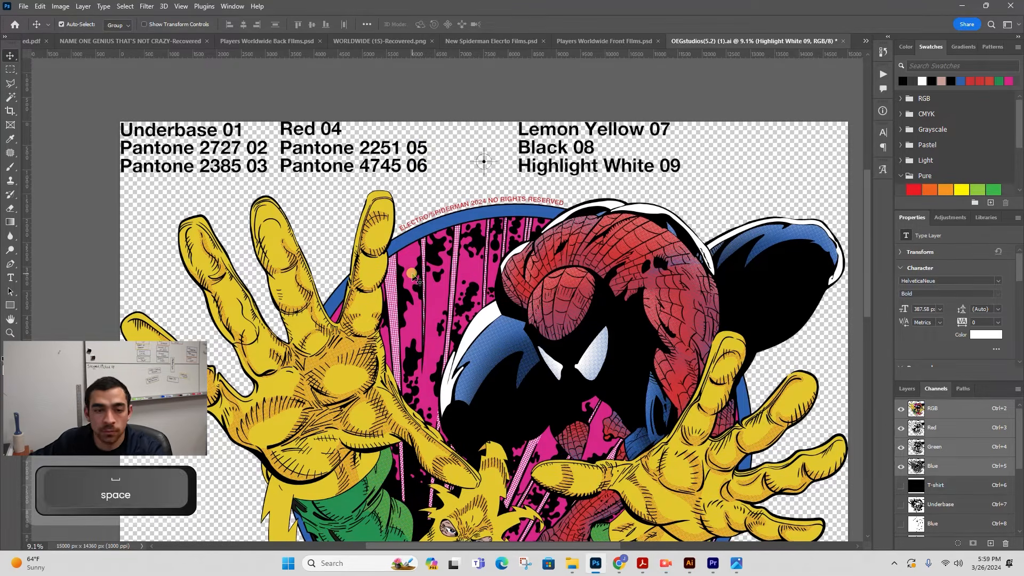
key("ctrl+0")
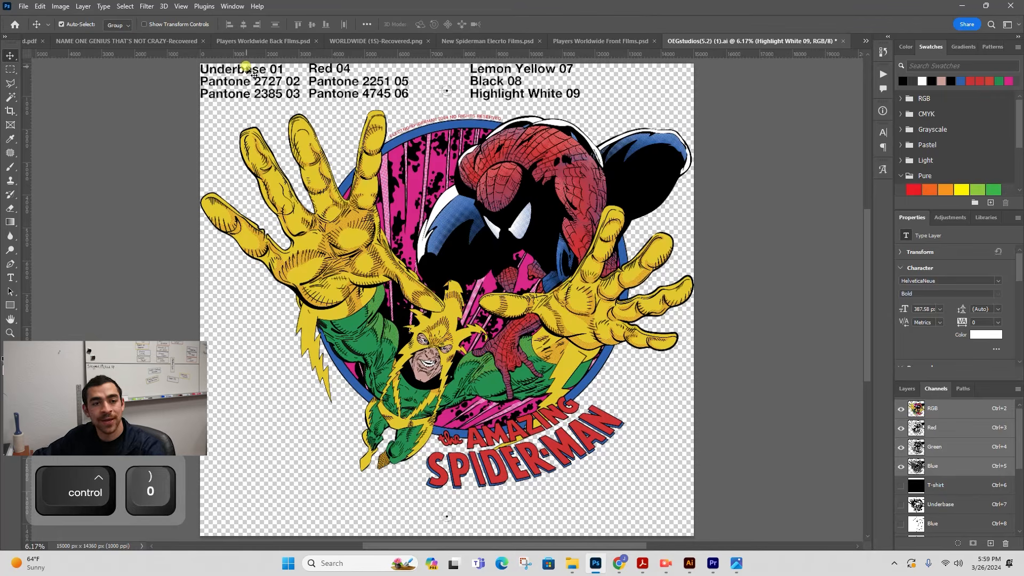
key("z")
left_click_drag(449, 109, 429, 123)
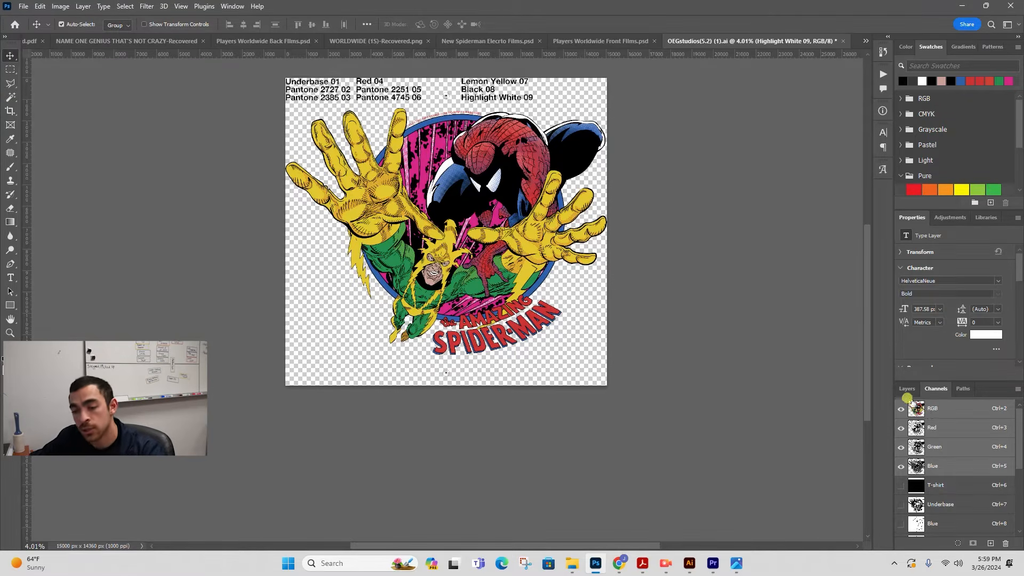
- Load the Highlight White 09 label's outline as a selection and make the Highlight White channel active
left_click(907, 391)
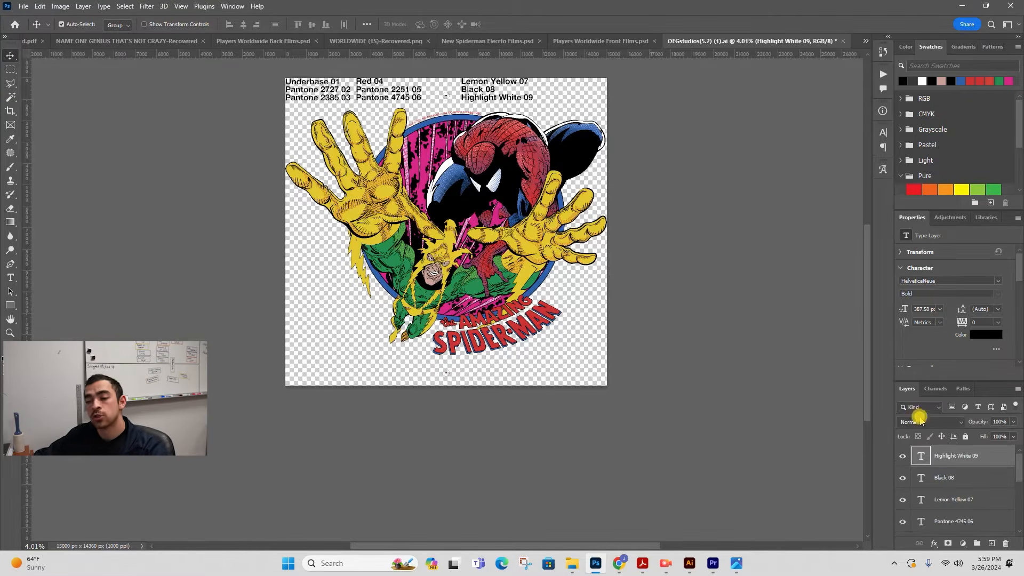
left_click(924, 455, "ctrl")
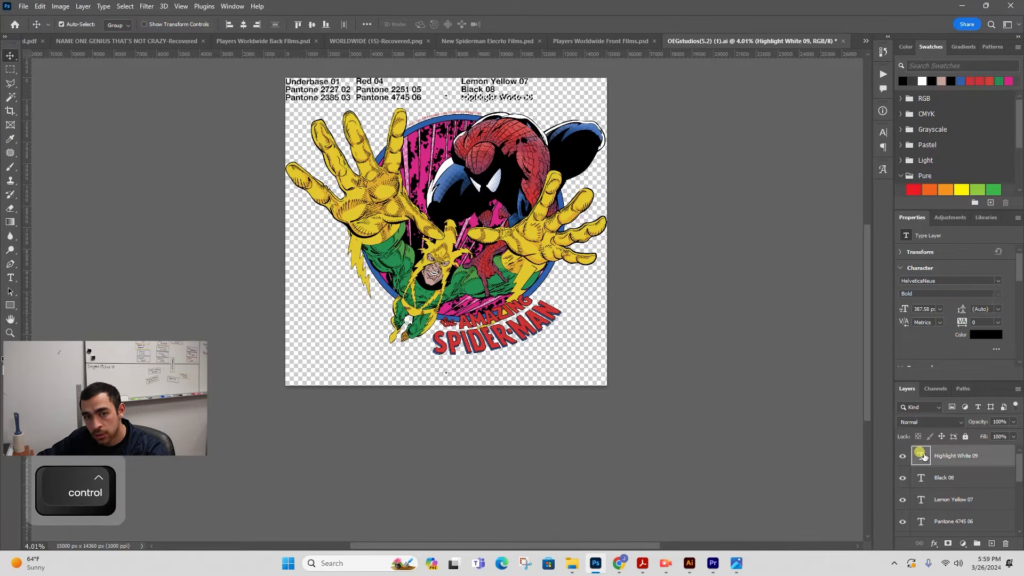
key("z")
left_click_drag(495, 87, 647, 193)
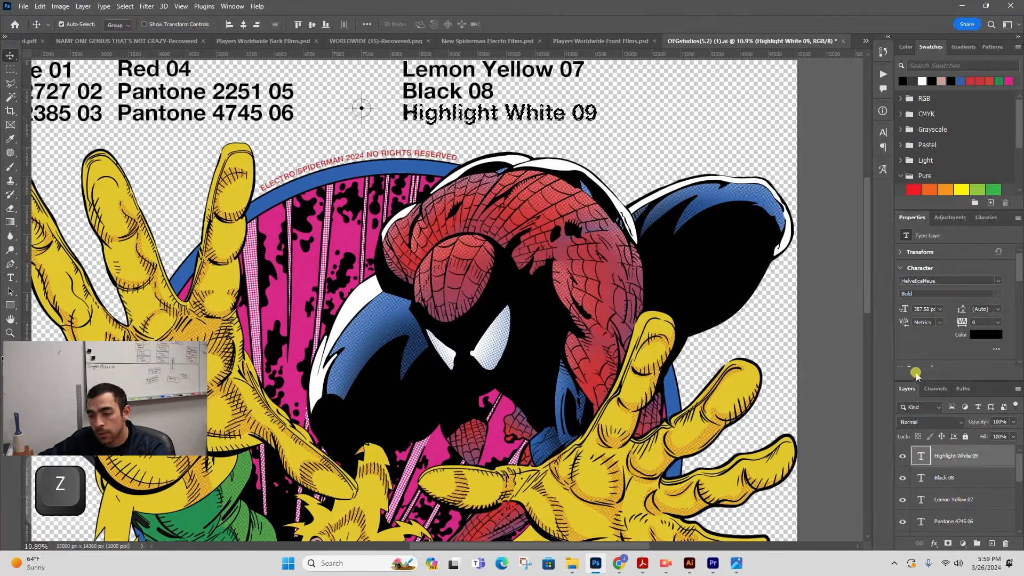
left_click(935, 388)
left_click(955, 527)
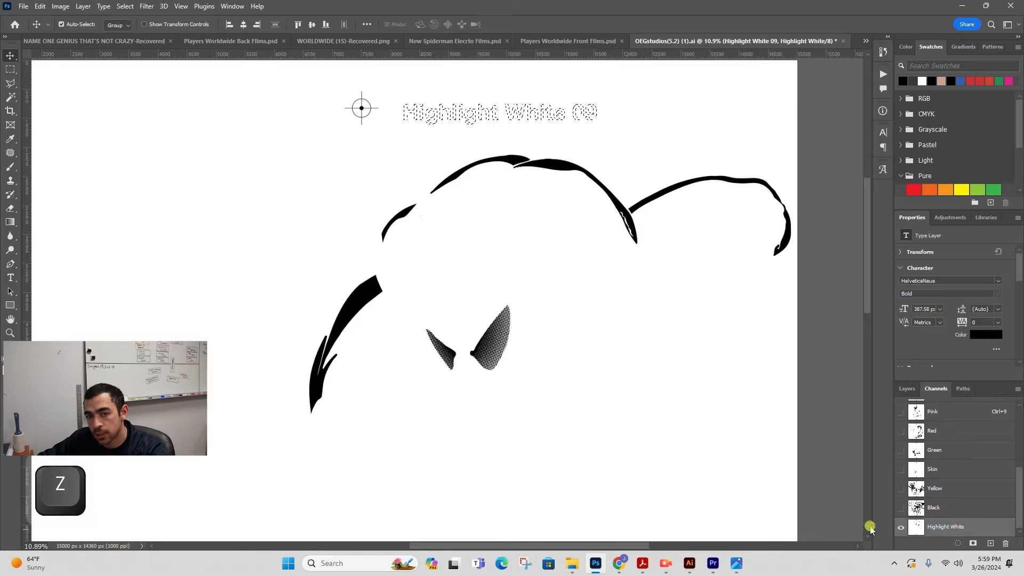
- Make black the foreground colour, fill the label selection with it in the Highlight White channel, and deselect
key("alt")
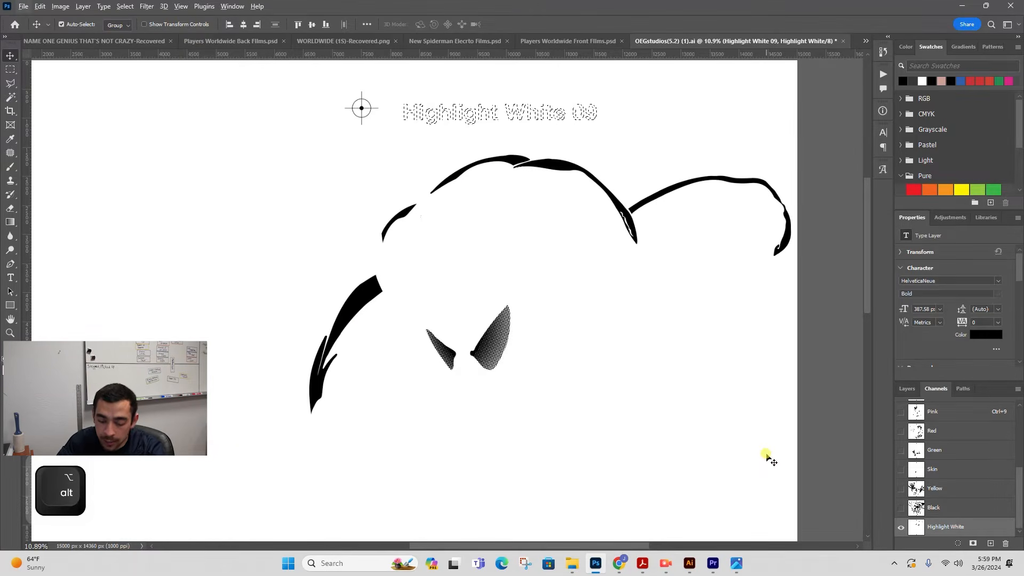
key("alt+BackSpace")
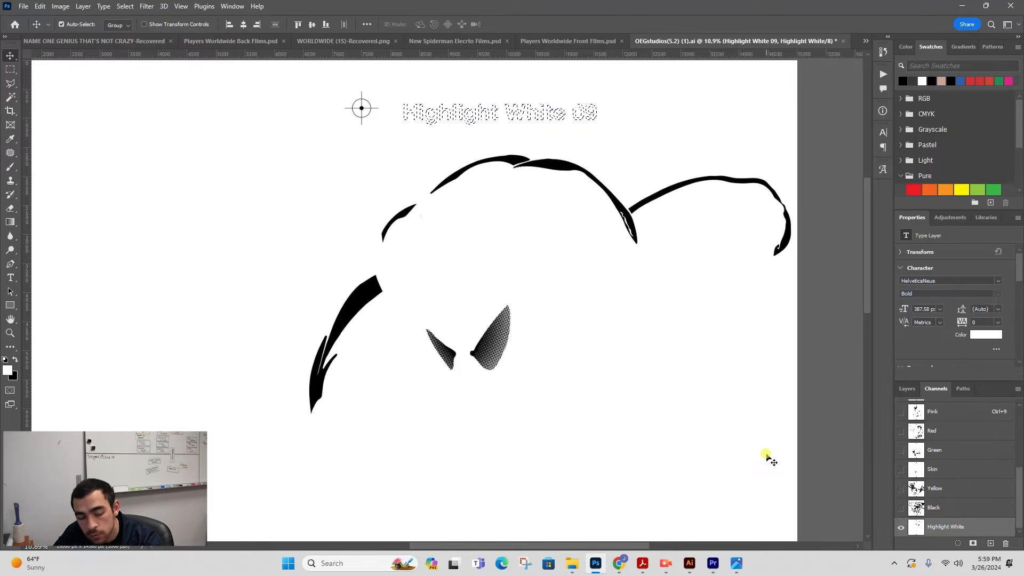
left_click(16, 357)
left_click(15, 358)
left_click(14, 360)
key("alt+BackSpace")
key("XF86AudioLowerVolume")
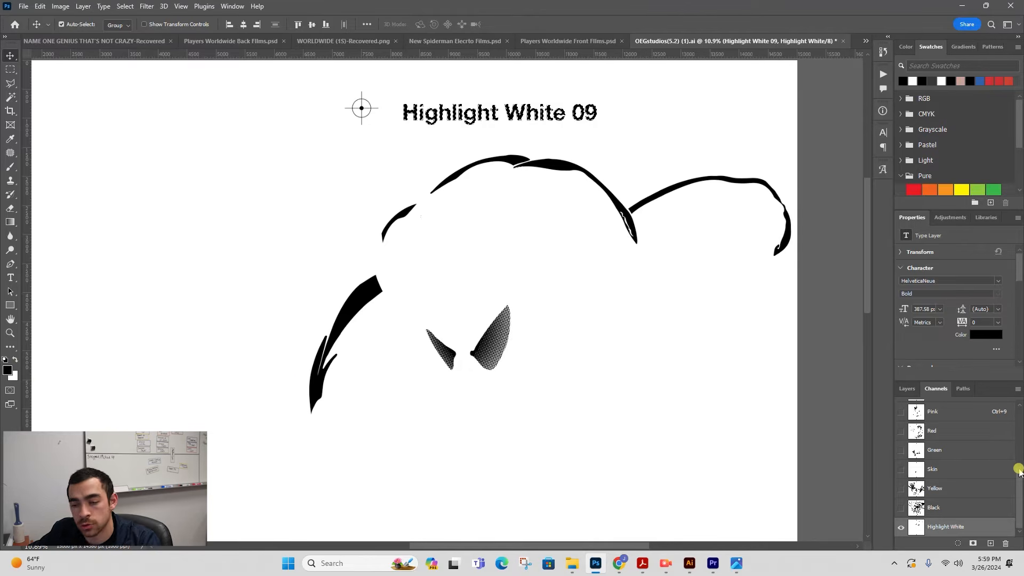
key("ctrl")
left_click(907, 388)
key("ctrl+d")
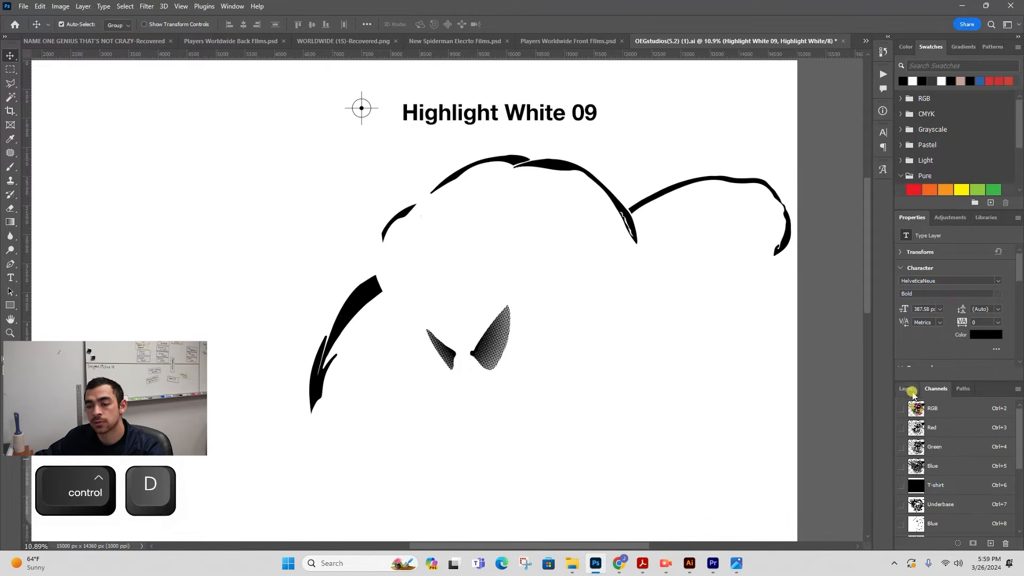
- Load the Black 08 label as a selection, fill it with black in the Black channel, and deselect
scroll(922, 456, "up", 2)
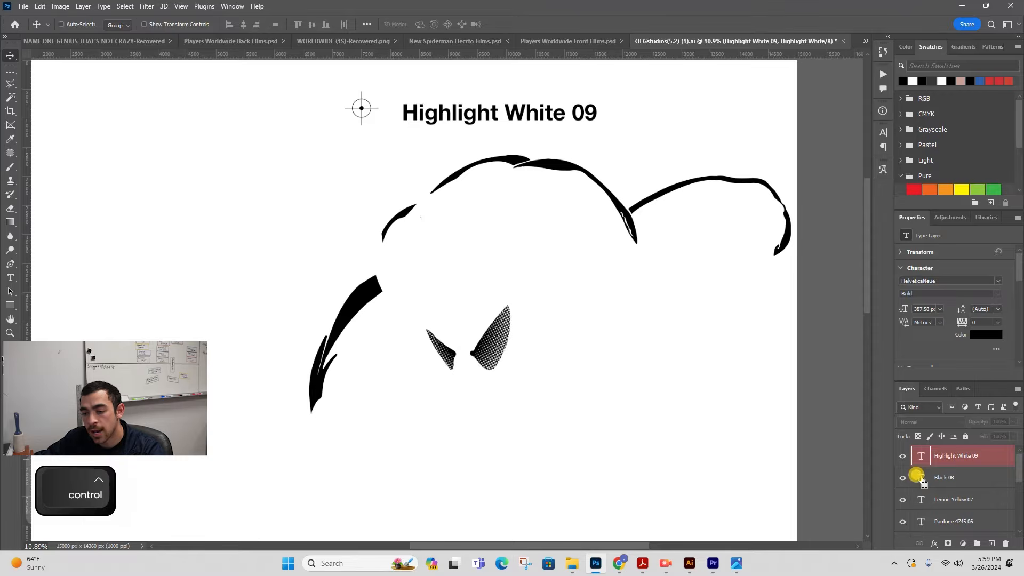
left_click(922, 476, "ctrl")
left_click(934, 389)
scroll(955, 492, "down", 3)
left_click(960, 508)
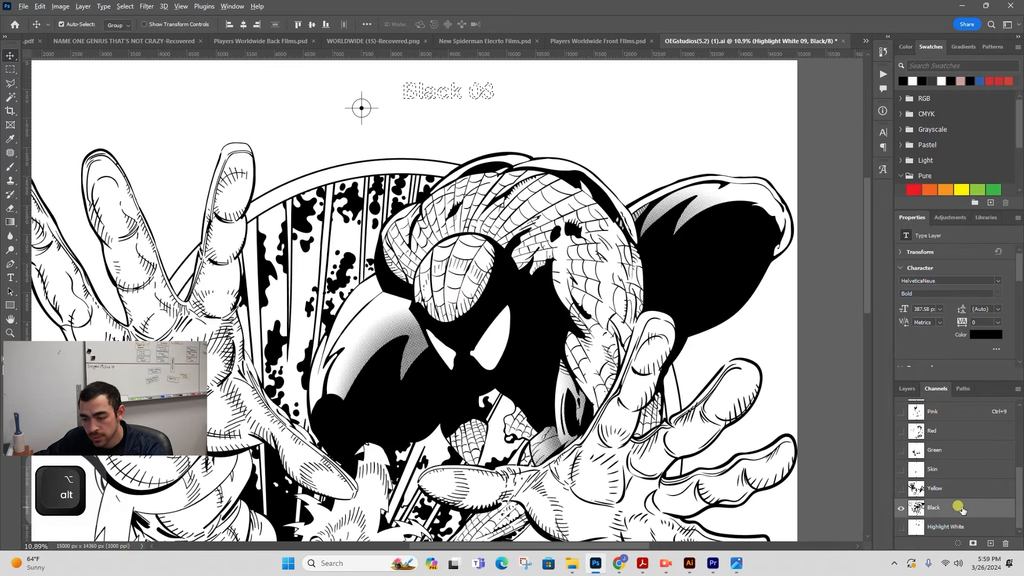
key("alt+BackSpace")
key("ctrl+d")
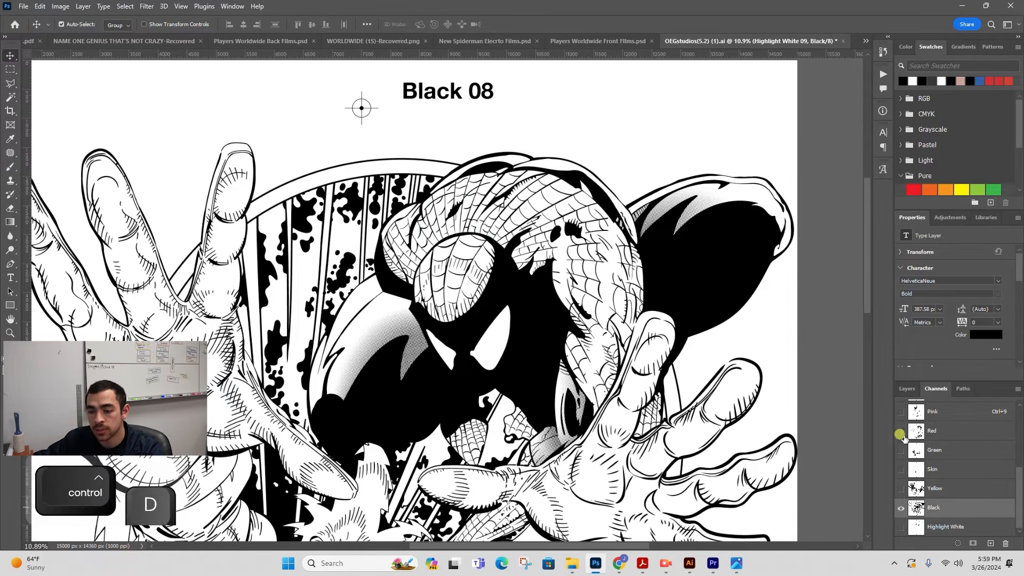
- Load the Lemon Yellow 07 label as a selection, fill it with black in the lower Yellow channel, and deselect
left_click(906, 388)
left_click(921, 499, "ctrl")
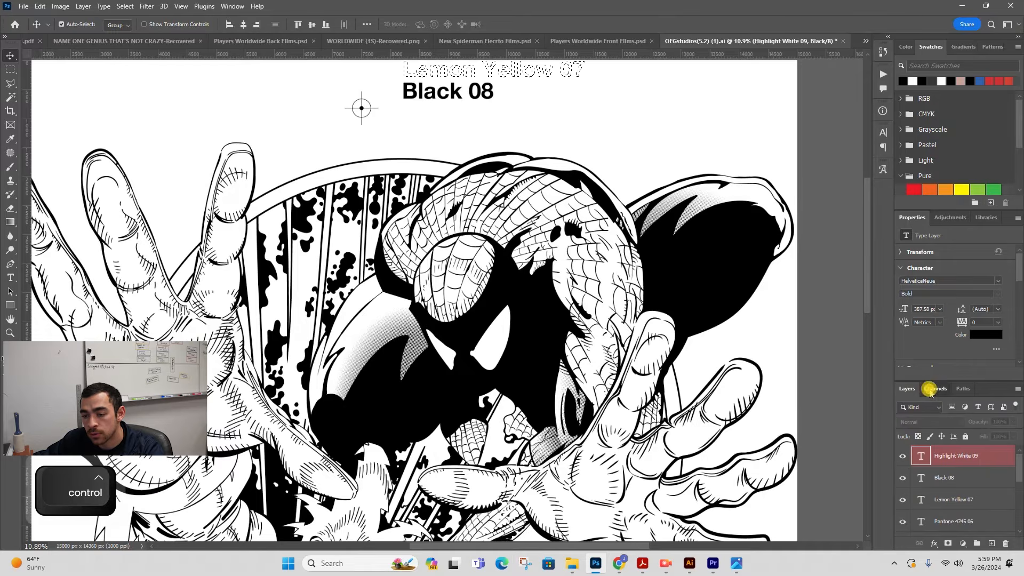
left_click(935, 388)
left_click(960, 488)
key("alt+BackSpace")
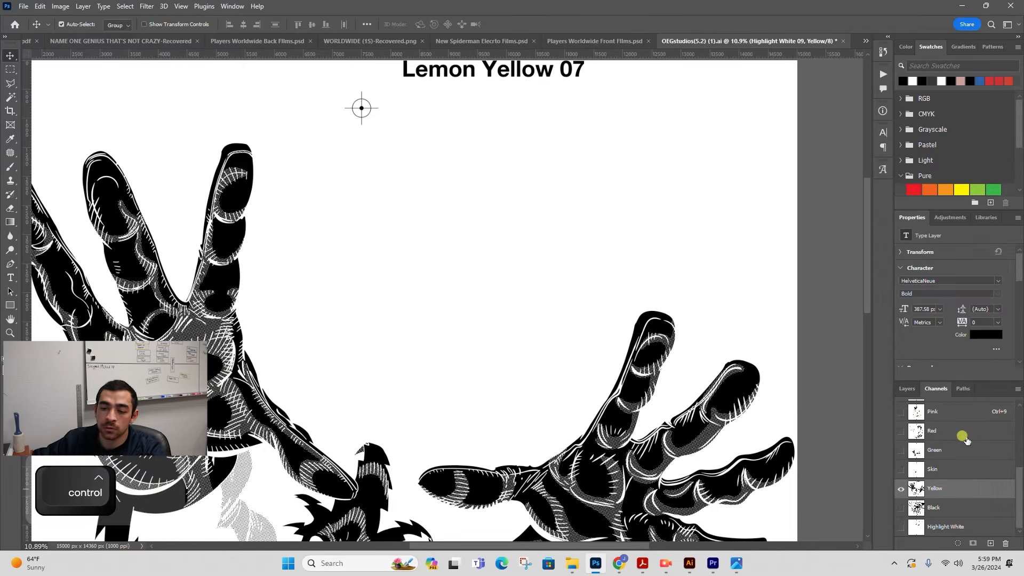
key("ctrl+d")
- Load the Pantone 4745 06 label as a selection, fill it with black in the Skin channel, and deselect
left_click(906, 388)
left_click(921, 521, "ctrl")
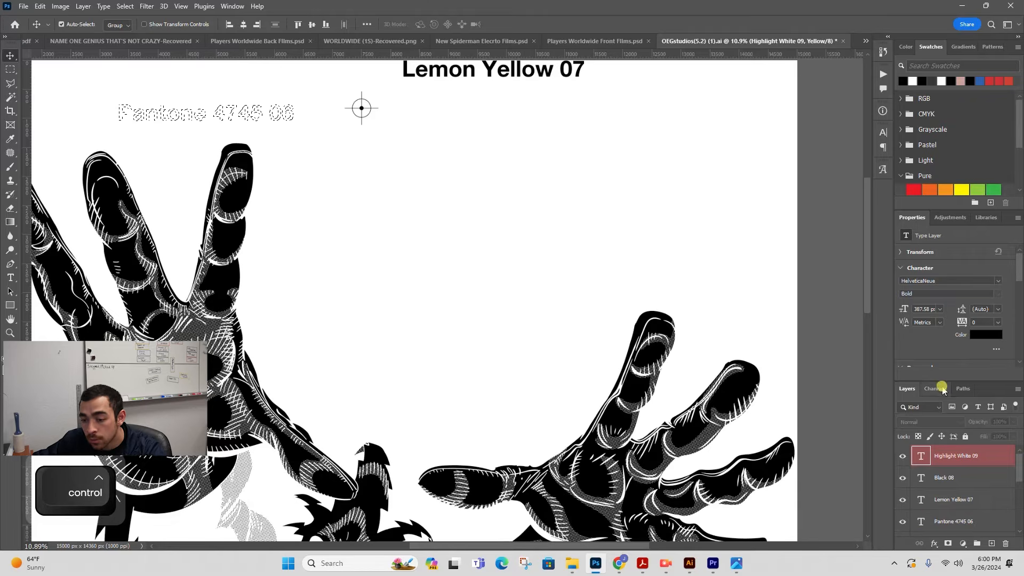
left_click(935, 388)
left_click(954, 469)
key("alt+BackSpace")
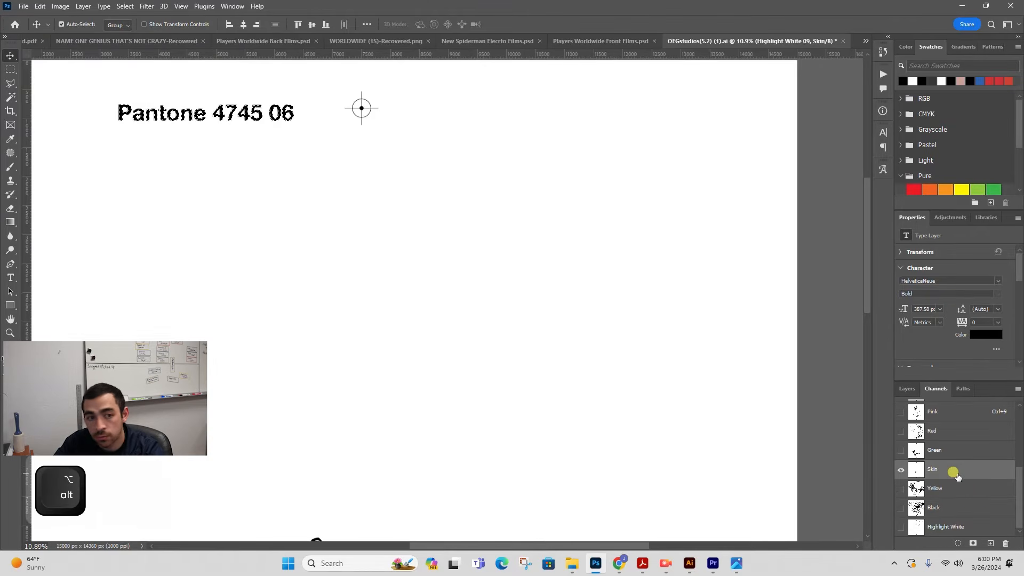
key("ctrl+d")
- Load the Pantone 2251 05 label as a selection, fill it with black in the Green spot channel, and deselect
left_click(907, 388)
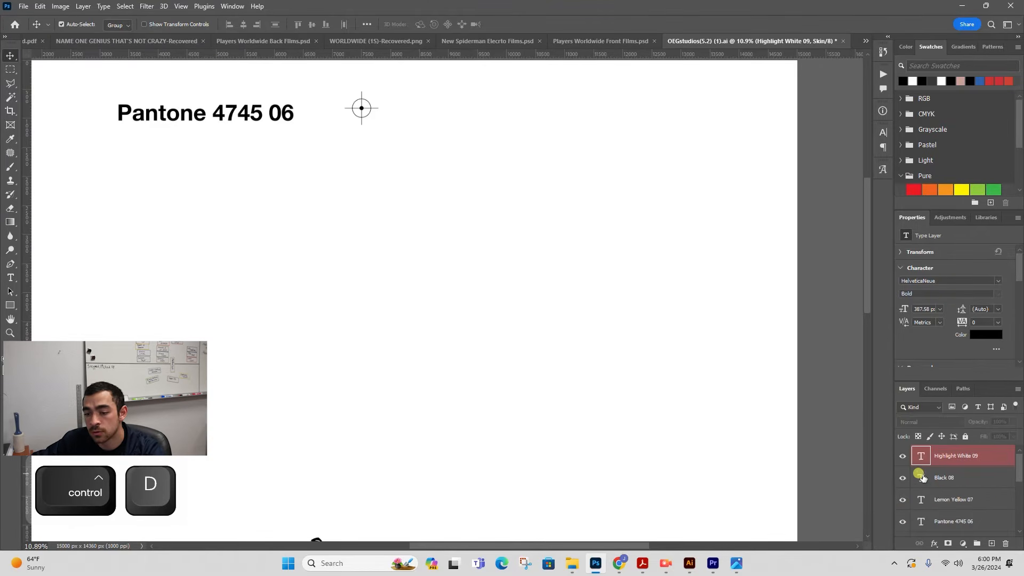
scroll(921, 507, "down", 2)
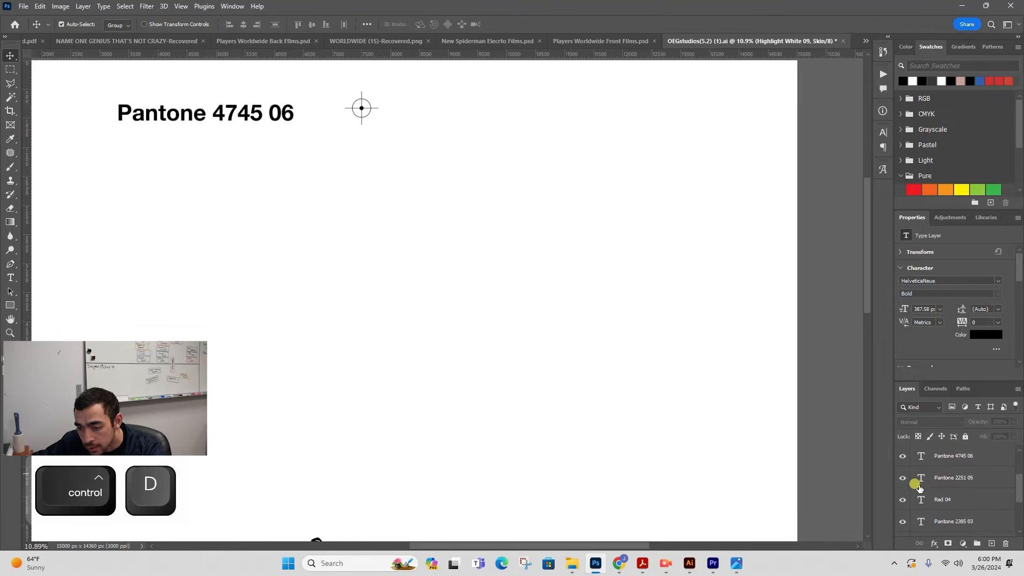
left_click(919, 480, "ctrl")
left_click(936, 388)
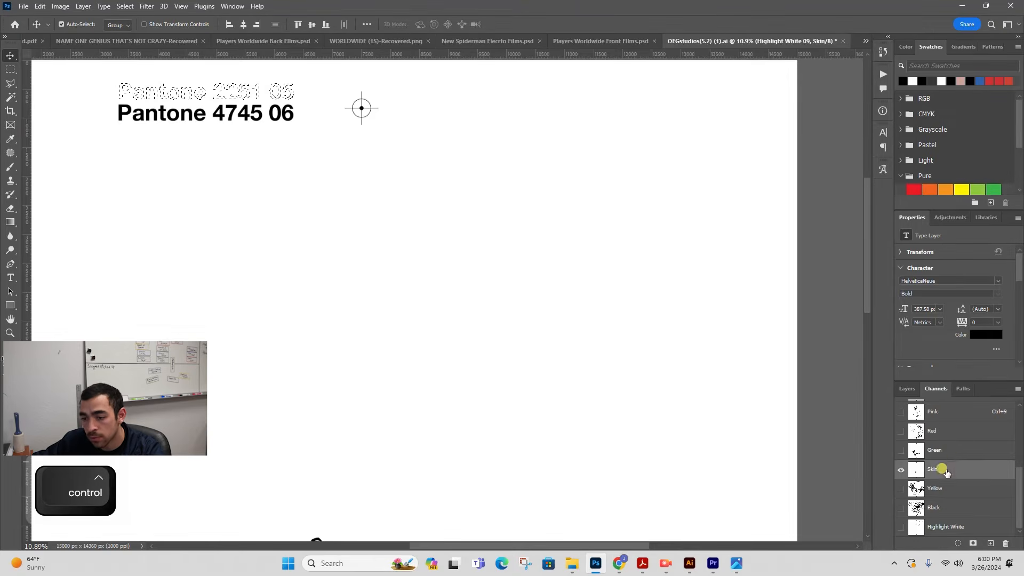
left_click(949, 448)
key("alt+BackSpace")
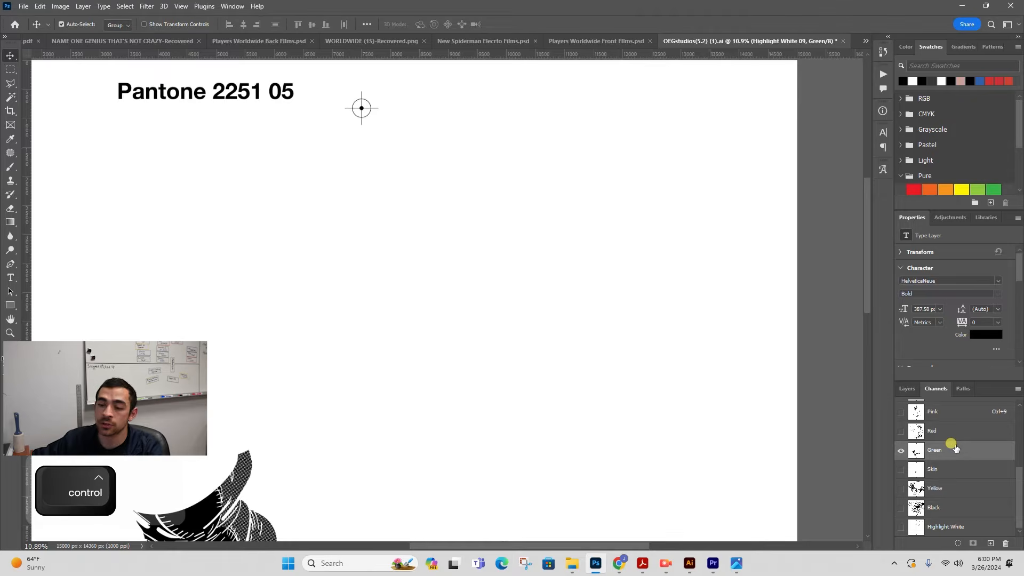
key("ctrl+d")
left_click(908, 388)
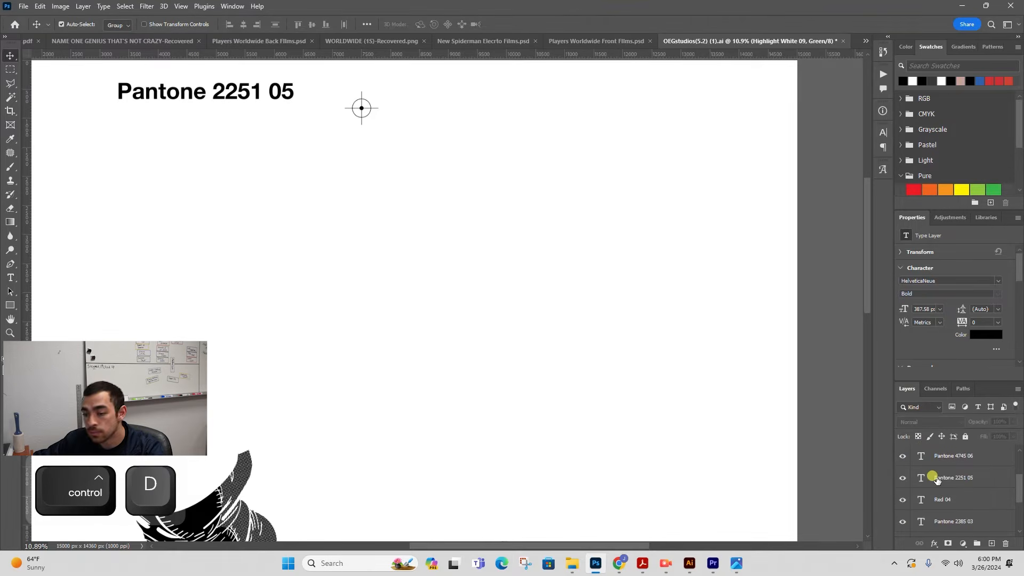
- Load the Red 04 label as a selection, fill it with black in the Red spot channel, and deselect
left_click(921, 500, "ctrl")
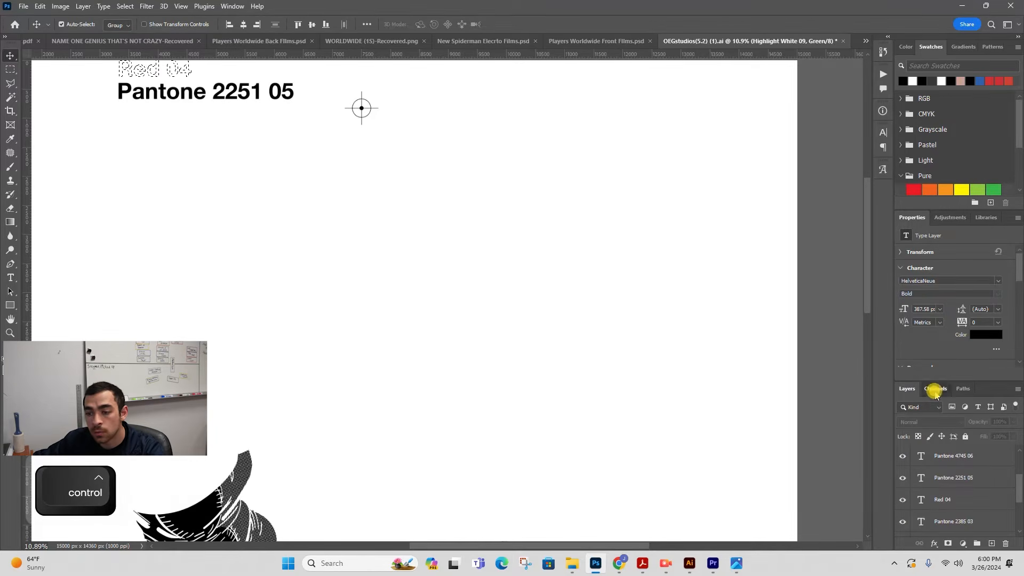
left_click(935, 389)
left_click(949, 430)
key("alt+BackSpace")
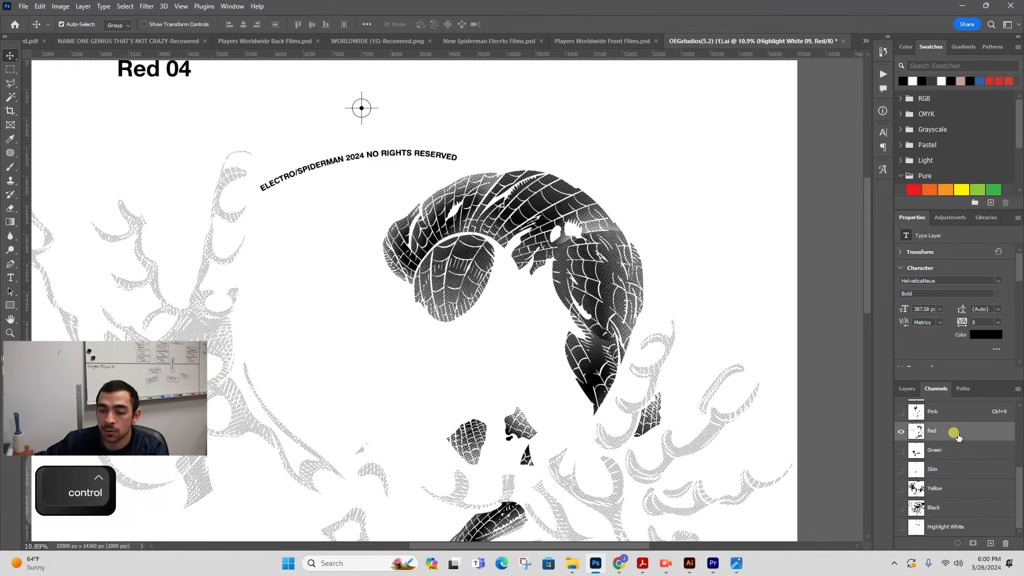
key("ctrl+d")
- Load the Pantone 2385 03 label as a selection and fill it with black in the Pink channel
left_click(908, 389)
left_click(918, 517, "ctrl")
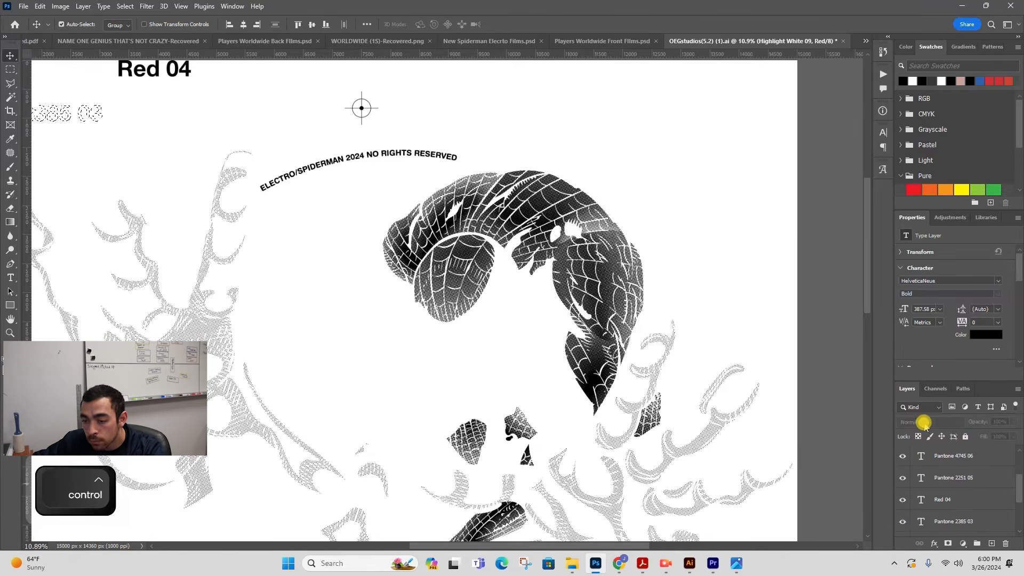
left_click(936, 389)
scroll(947, 421, "up", 2)
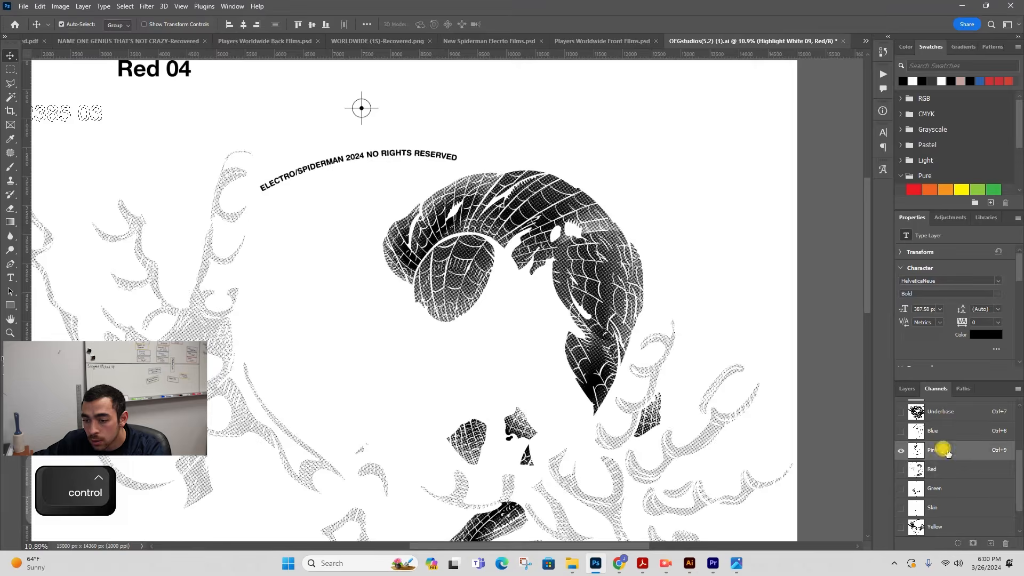
left_click(947, 450)
key("alt+BackSpace")
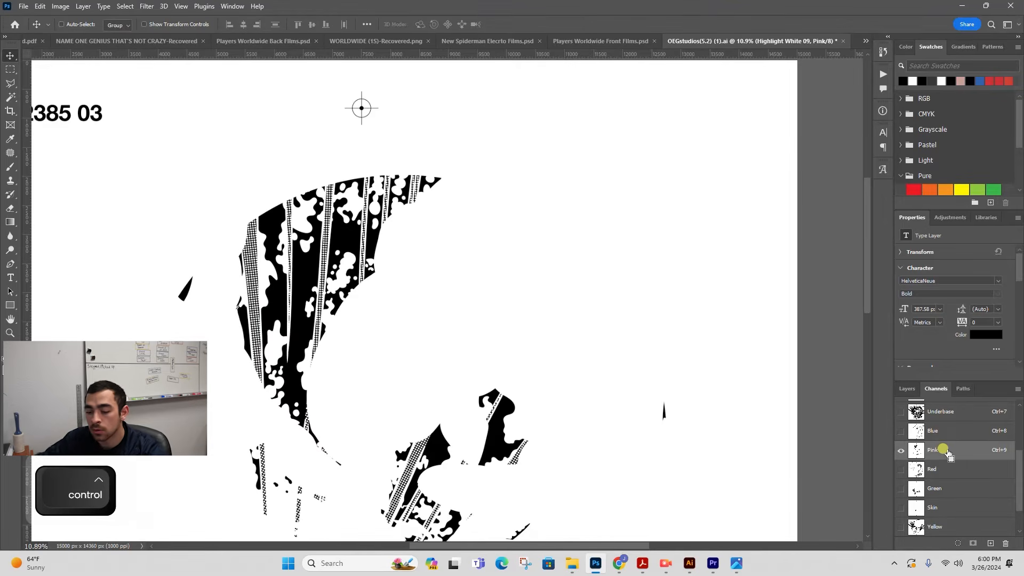
key("ctrl+0")
- Load the Pantone 2727 02 label as a selection, fill it with black in the Blue spot channel, and deselect
left_click(908, 389)
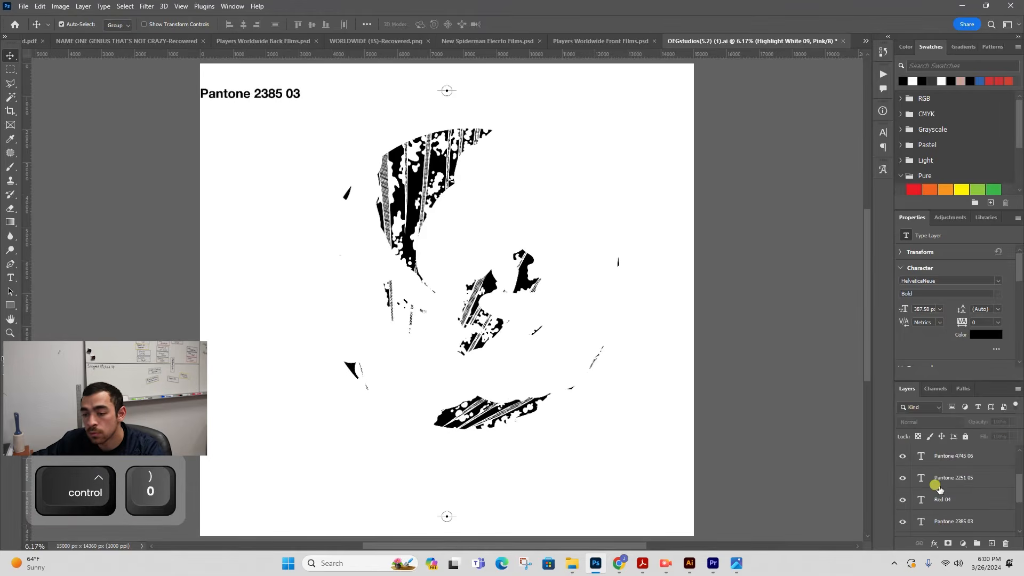
scroll(932, 498, "down", 1)
left_click(919, 501, "ctrl")
left_click(936, 388)
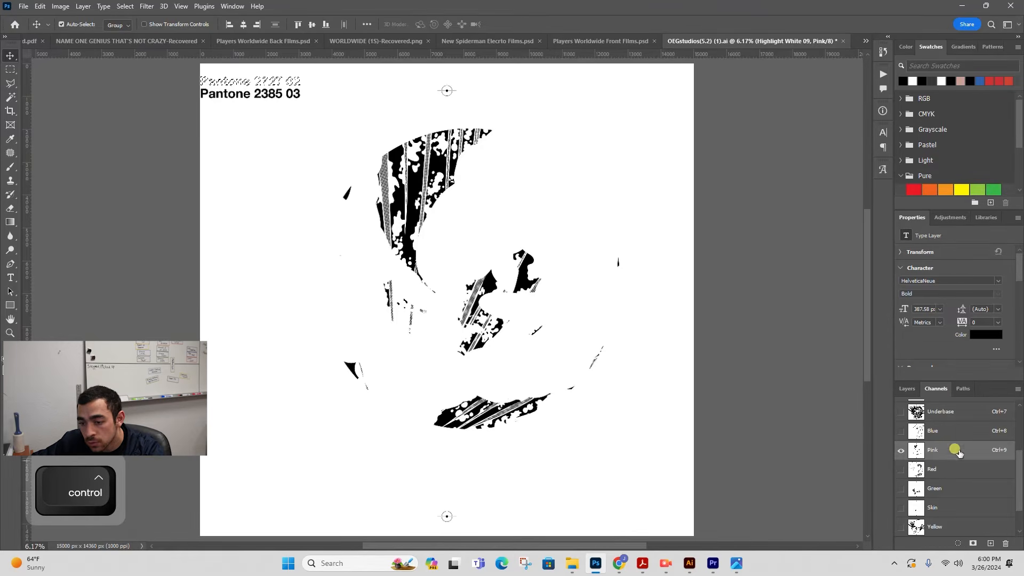
left_click(949, 429)
key("ctrl+d")
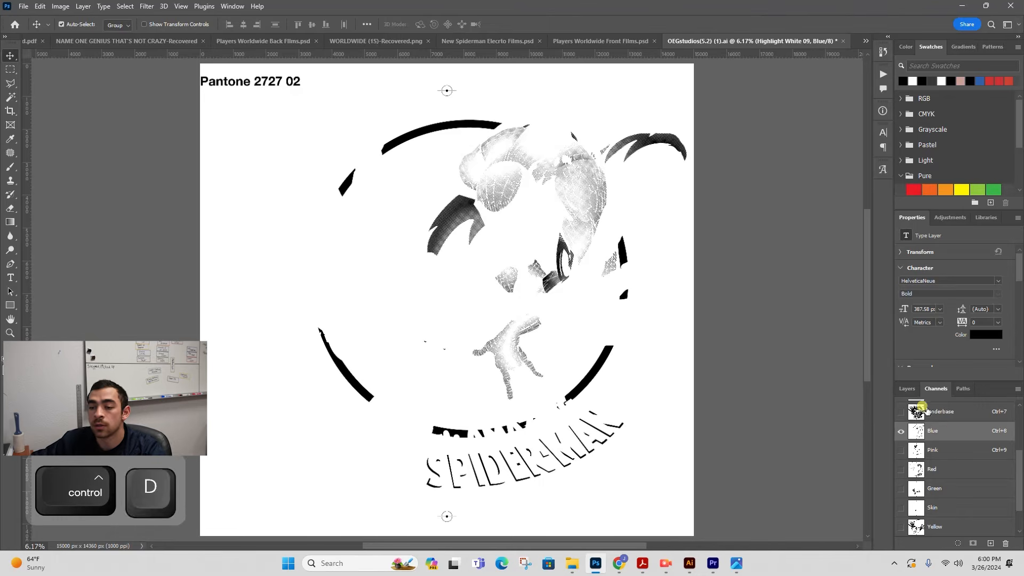
- Load the Underbase 01 label as a selection, fill it with black in the Underbase channel, and deselect
left_click(907, 388)
left_click(922, 521, "ctrl")
left_click(935, 389)
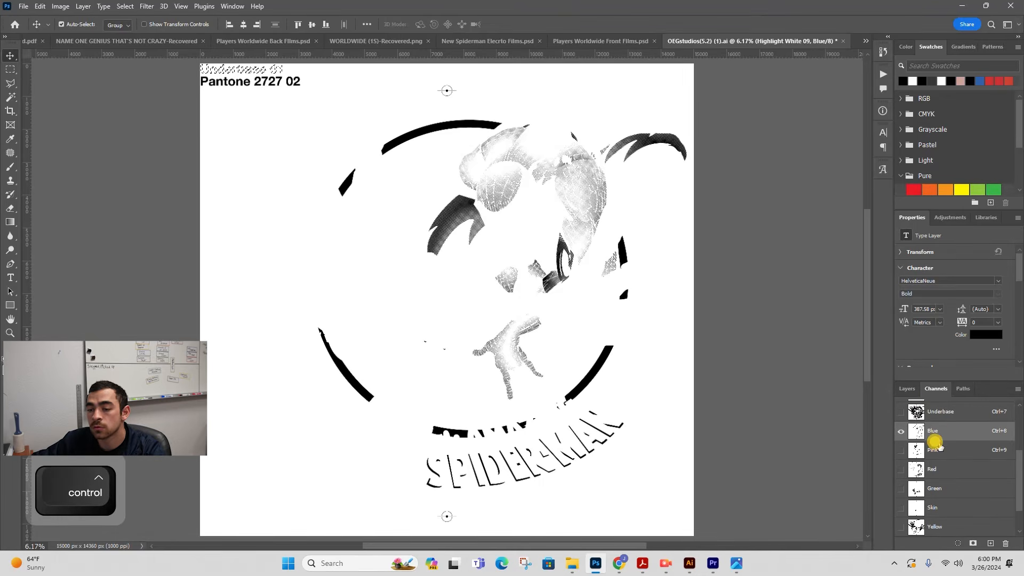
left_click(954, 414)
key("ctrl+d")
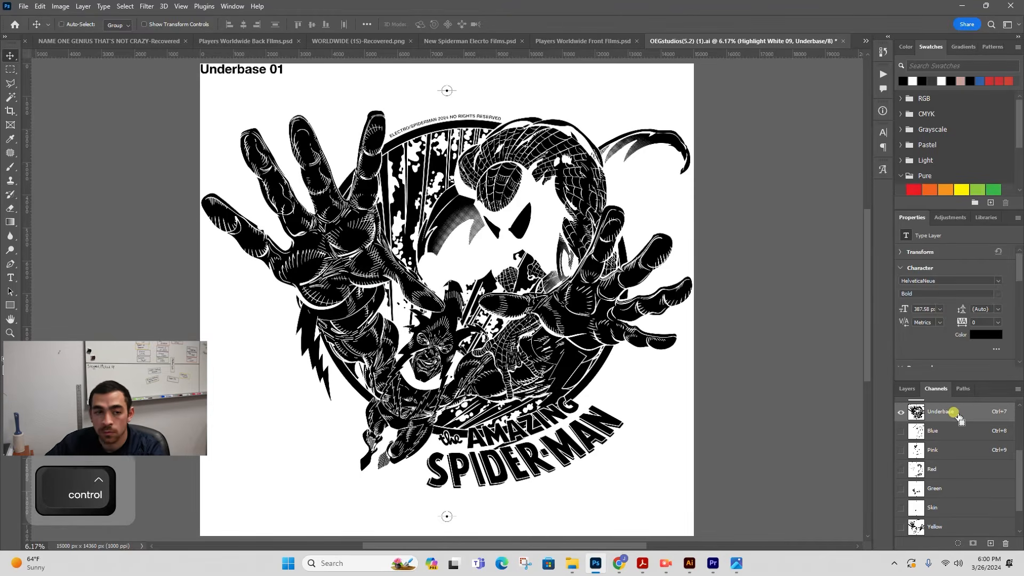
key("ctrl+0")
- Show the T-shirt channel together with the underbase and fill the whole T-shirt channel with black
scroll(959, 418, "up", 1)
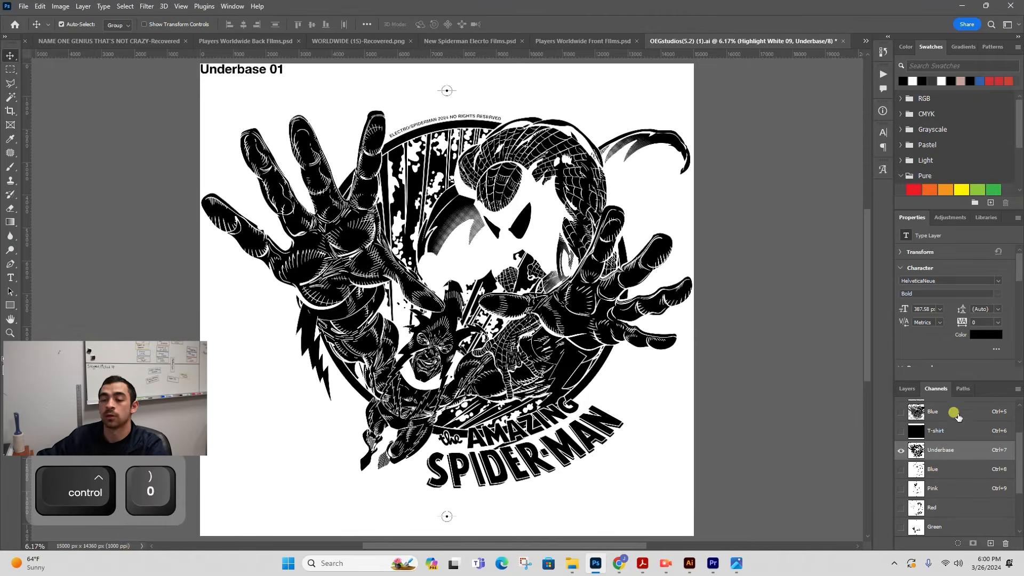
left_click(901, 431)
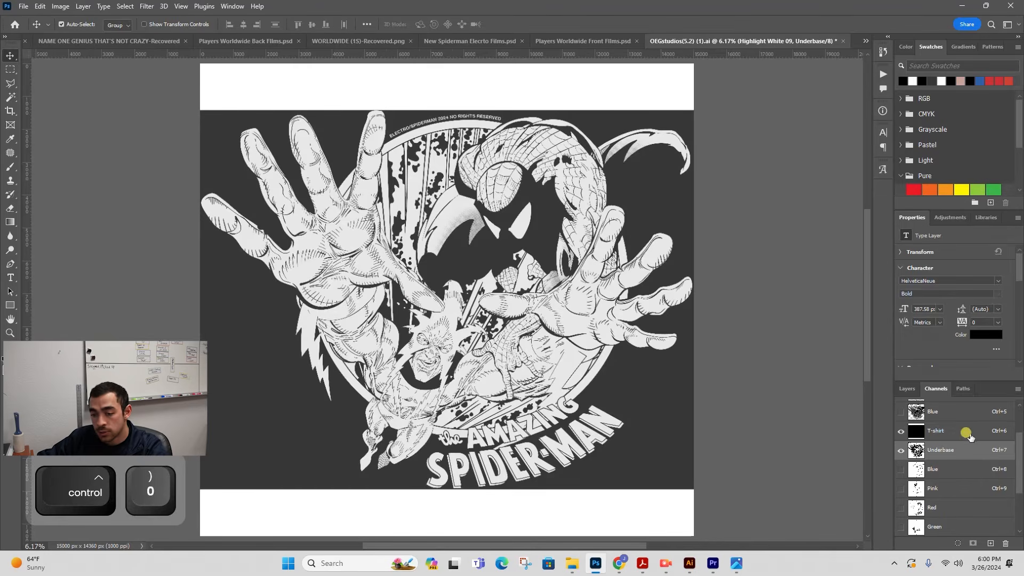
left_click(967, 431)
key("alt")
key("alt+BackSpace")
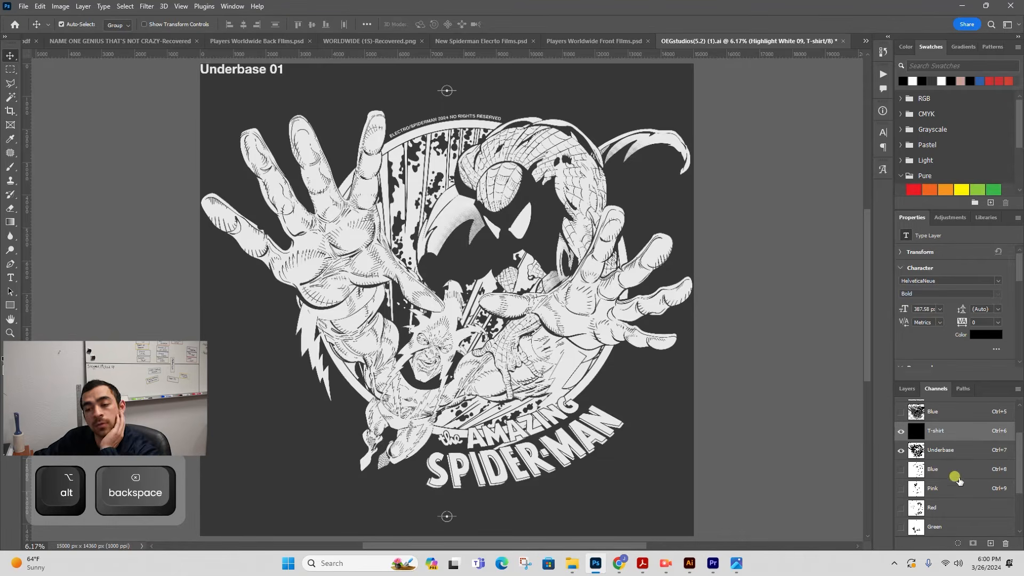
- Turn on the Blue, Pink, Red, Green, Skin, Yellow and Black spot channels one by one over the T-shirt and underbase
left_click(901, 470)
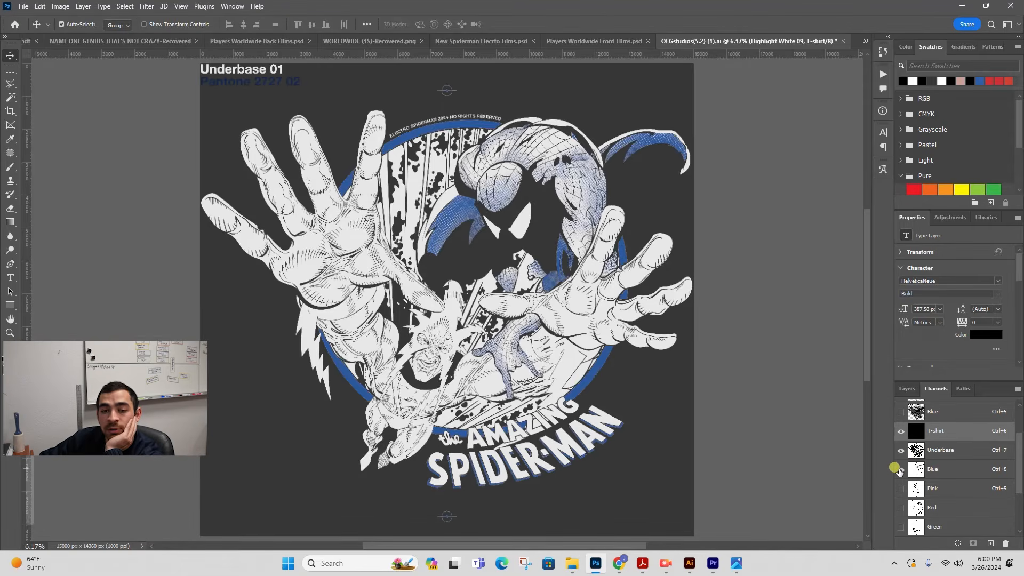
left_click(901, 488)
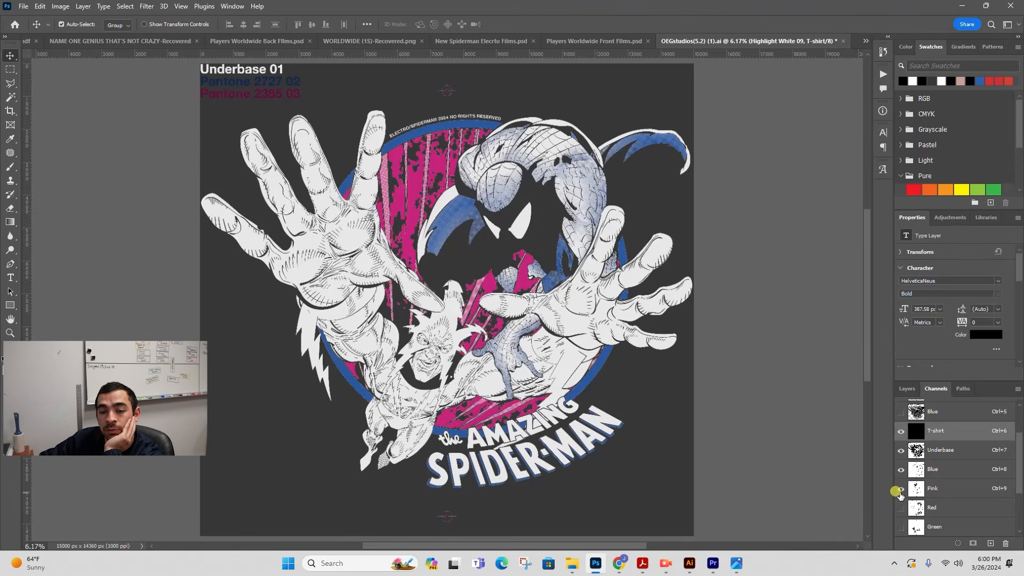
scroll(901, 495, "down", 1)
left_click(900, 488)
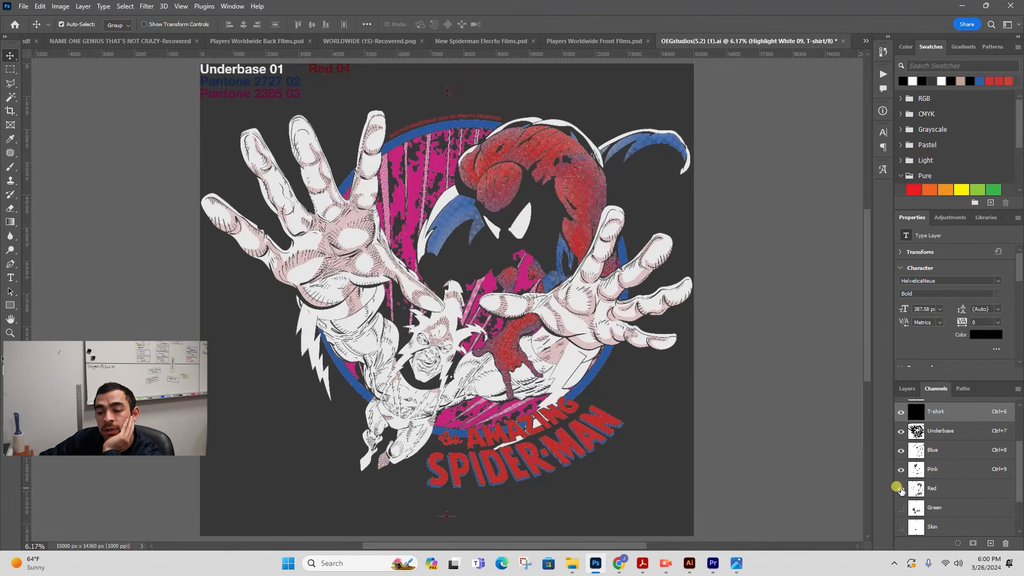
scroll(898, 490, "down", 2)
left_click(901, 470)
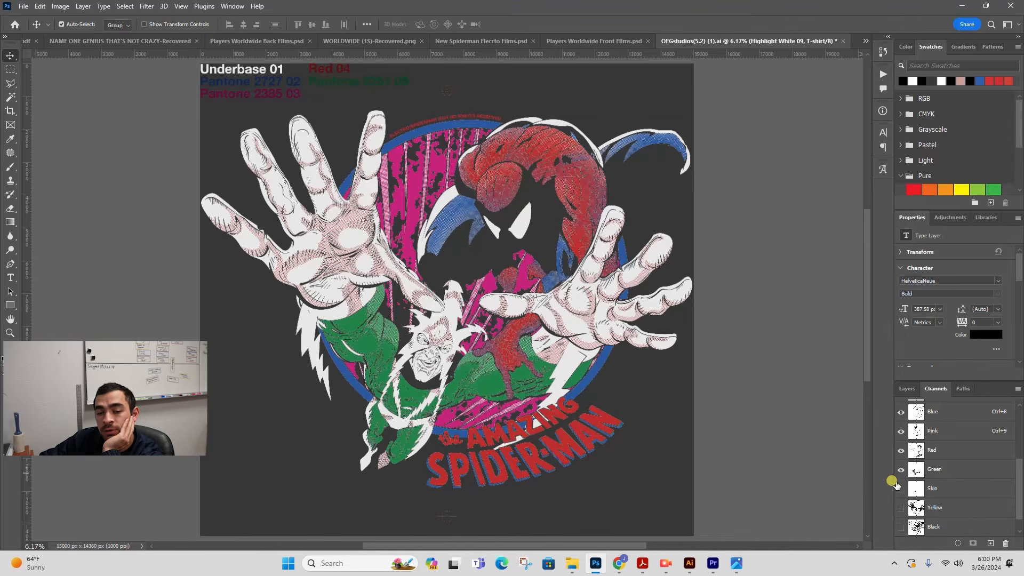
left_click(901, 489)
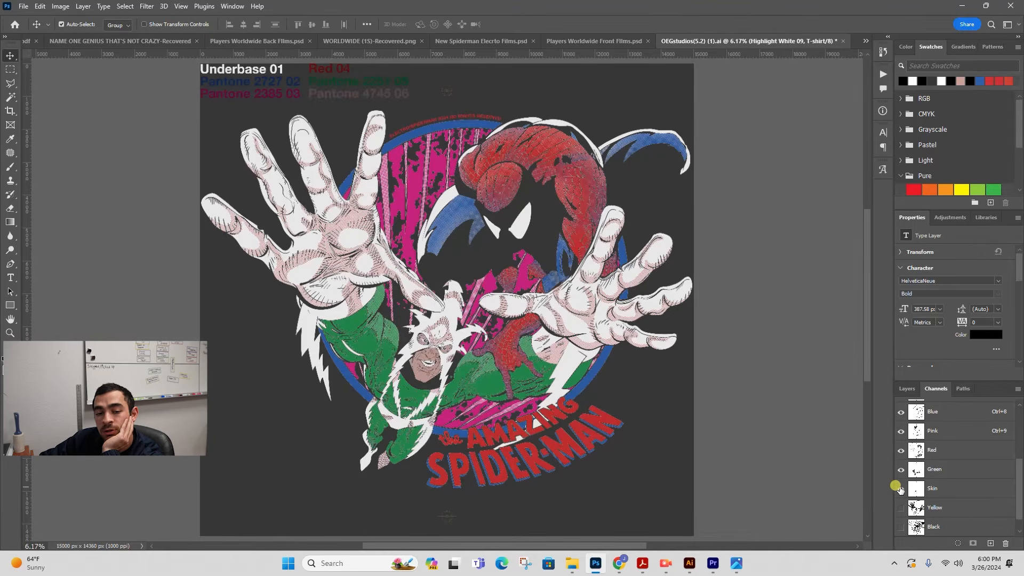
scroll(898, 488, "down", 1)
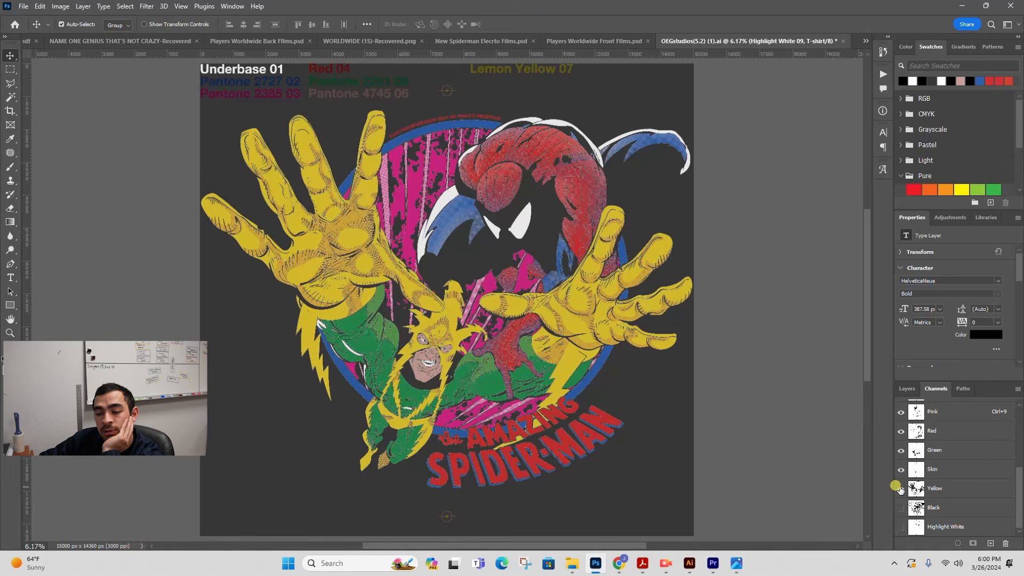
left_click(900, 507)
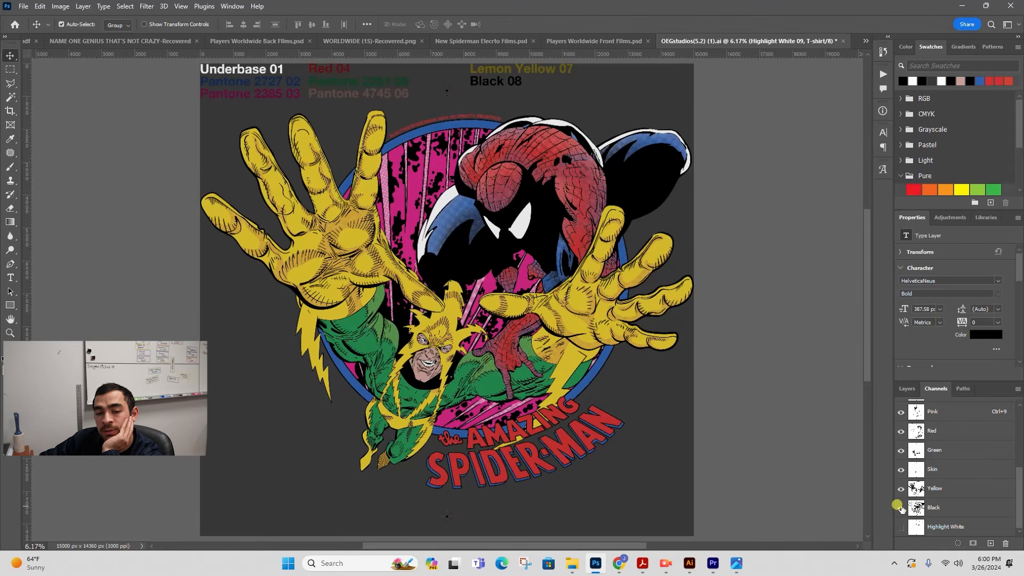
- Toggle the Highlight White channel on and off to compare its effect, leave it visible, and check the full composite
left_click(901, 527)
left_click(901, 527)
left_click(901, 527)
left_click(901, 527)
left_click(900, 527)
left_click(901, 527)
left_click(901, 527)
key("z")
left_click_drag(441, 86, 474, 184)
key("z")
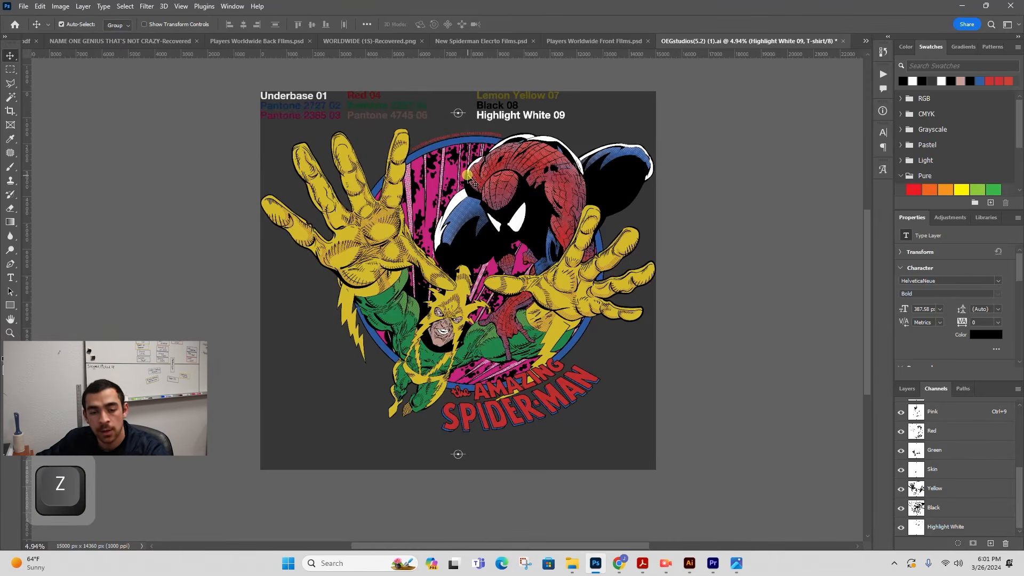
key("ctrl")
key("ctrl+0")
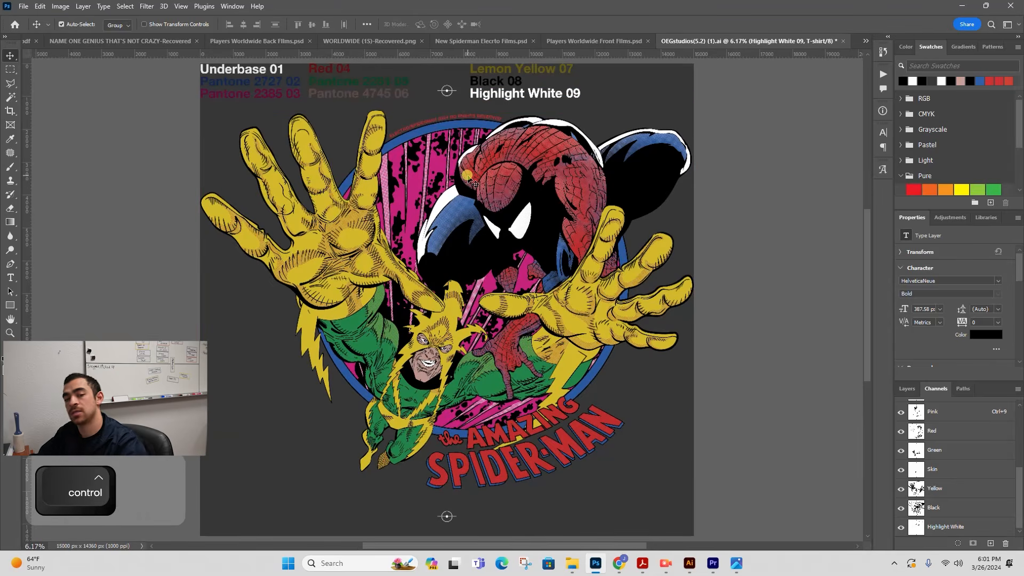